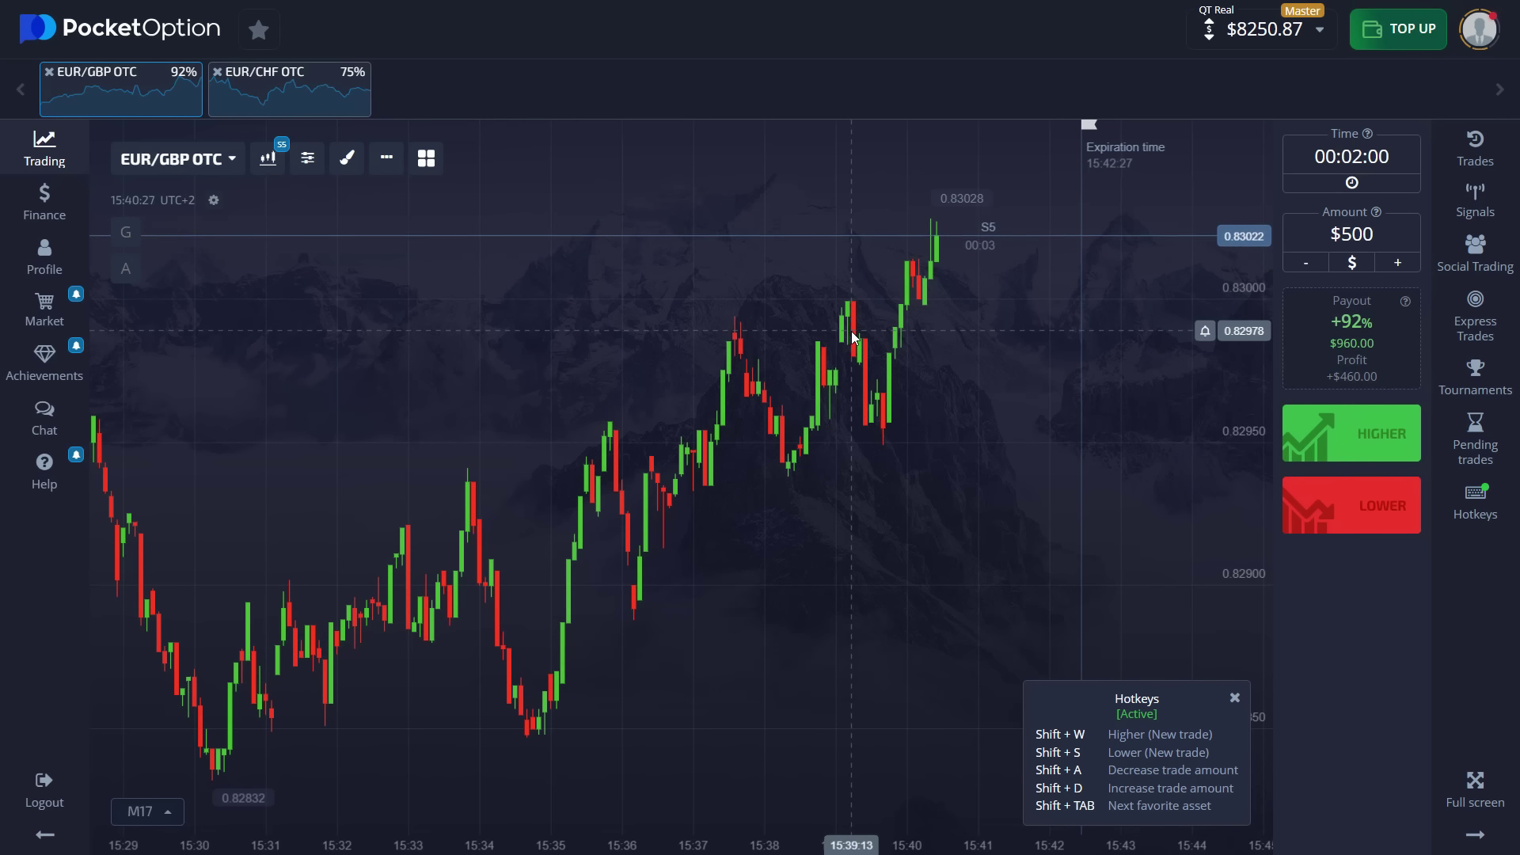
# Switch from the Pocket Option chart to the NTrade FREE SIGNALS Telegram channel.
pyautogui.hotkey('alt', 'Tab')
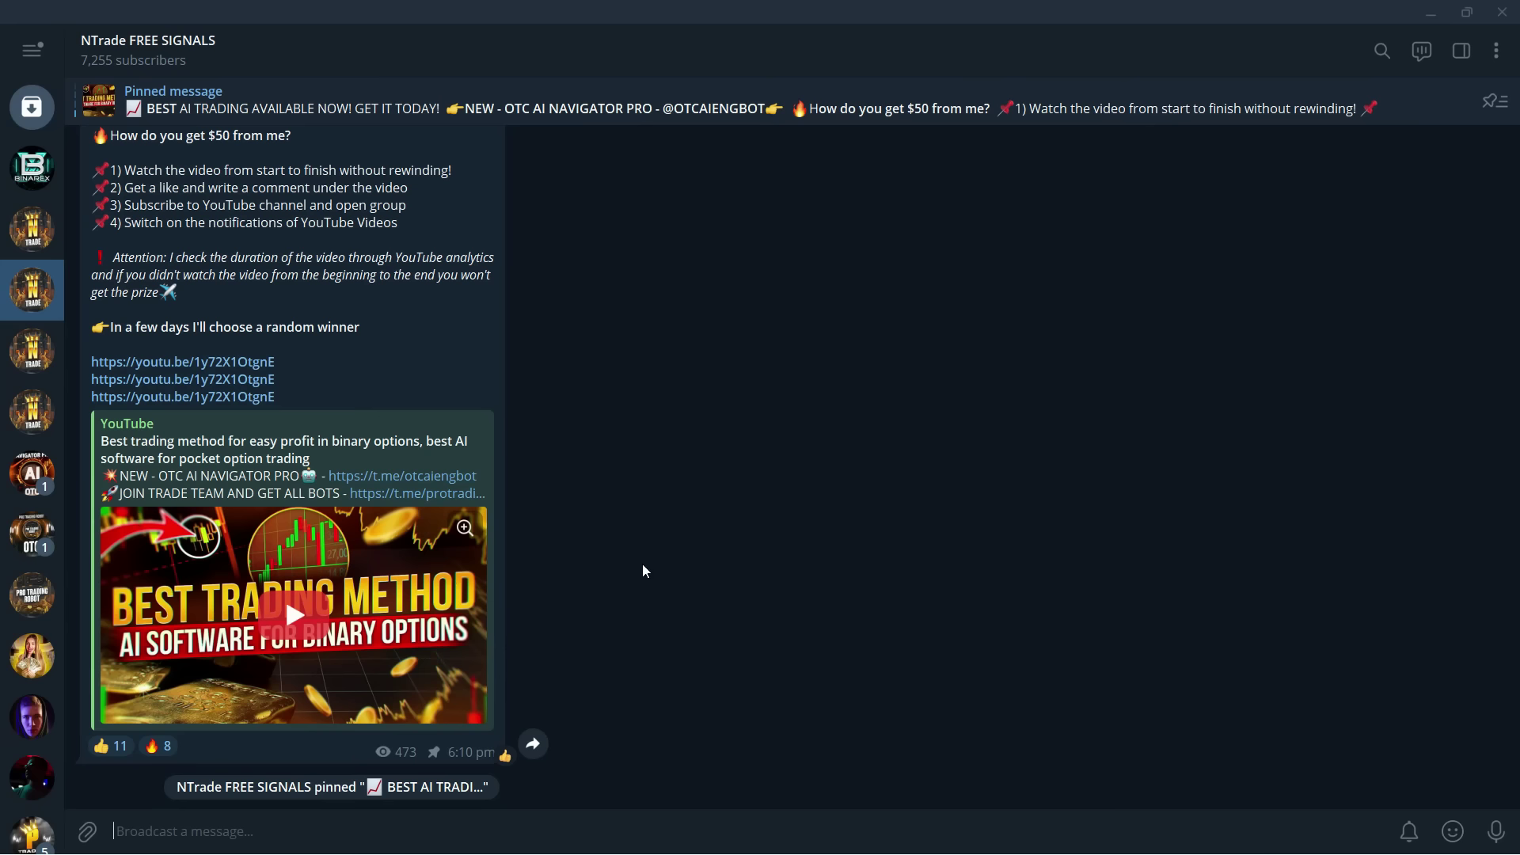
pyautogui.scroll(2, 602, 545)
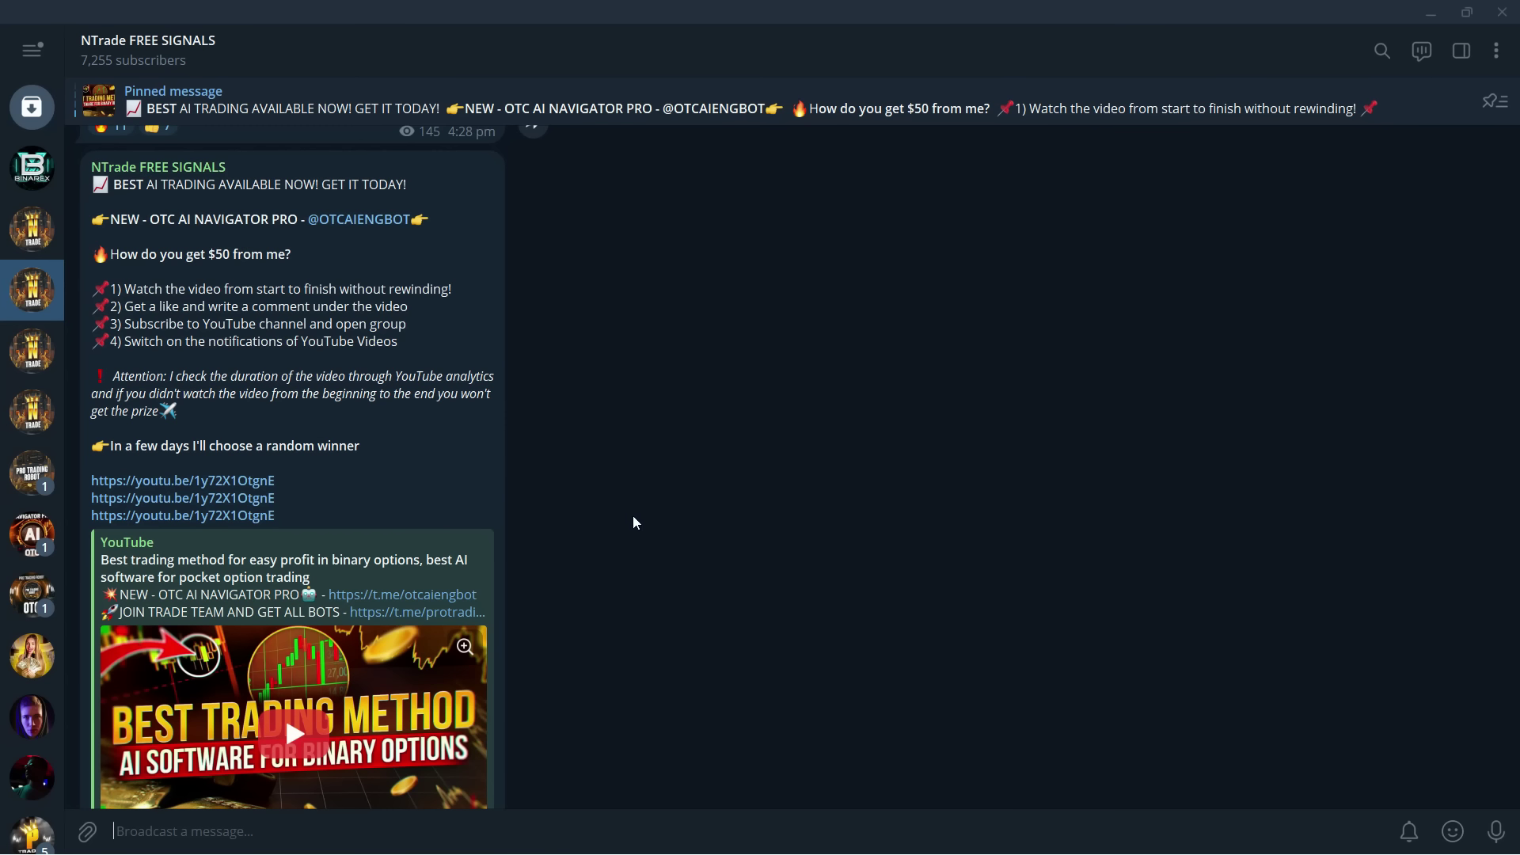
# Scroll the channel history back from February 23 to the February 21 CAD/CHF signal posts.
pyautogui.scroll(3, 629, 523)
pyautogui.scroll(15, 624, 535)
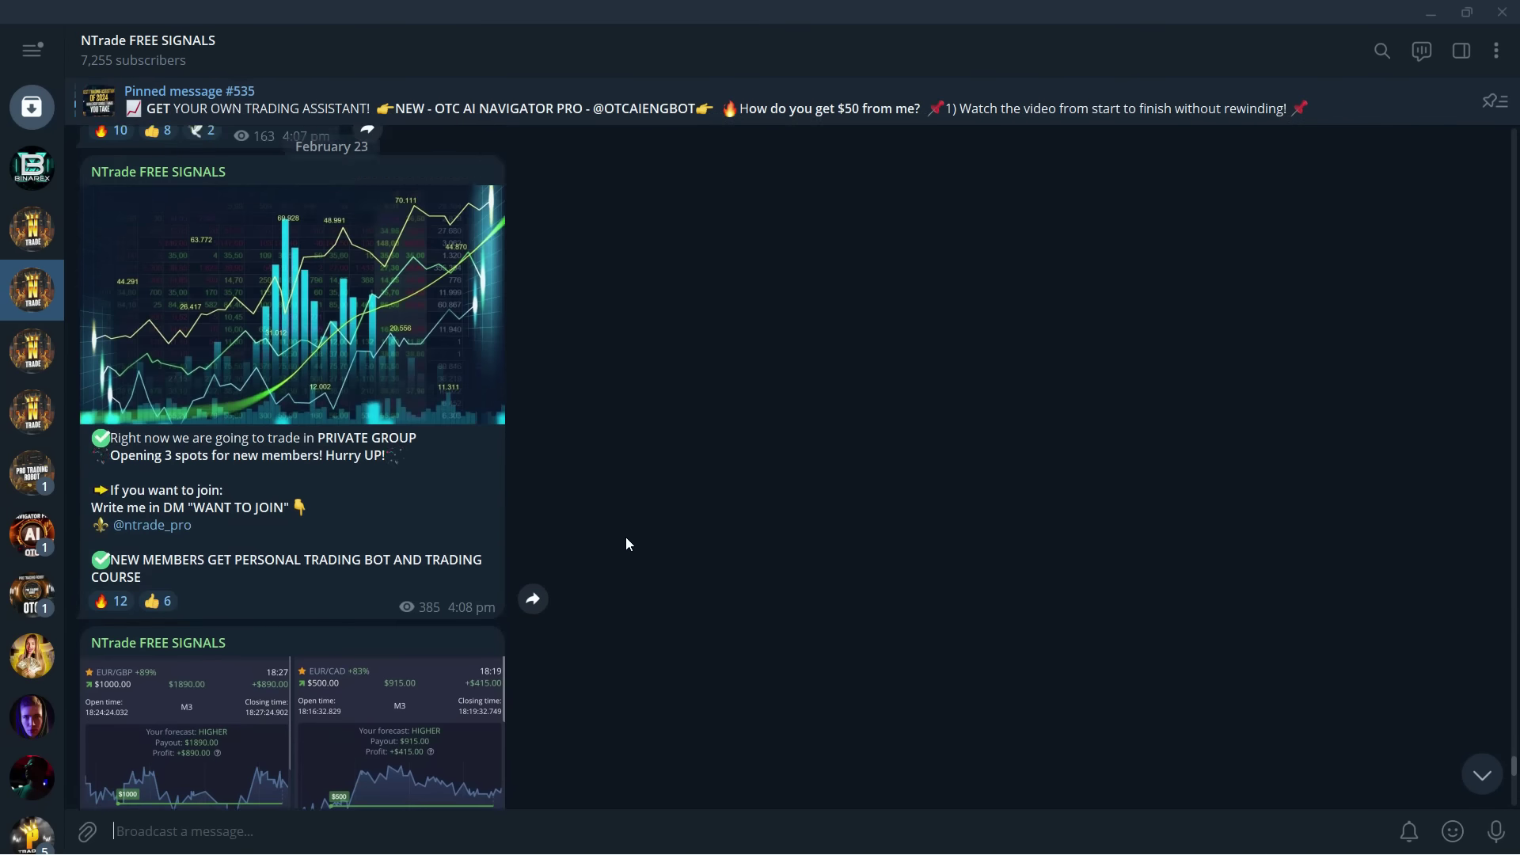
pyautogui.scroll(15, 606, 552)
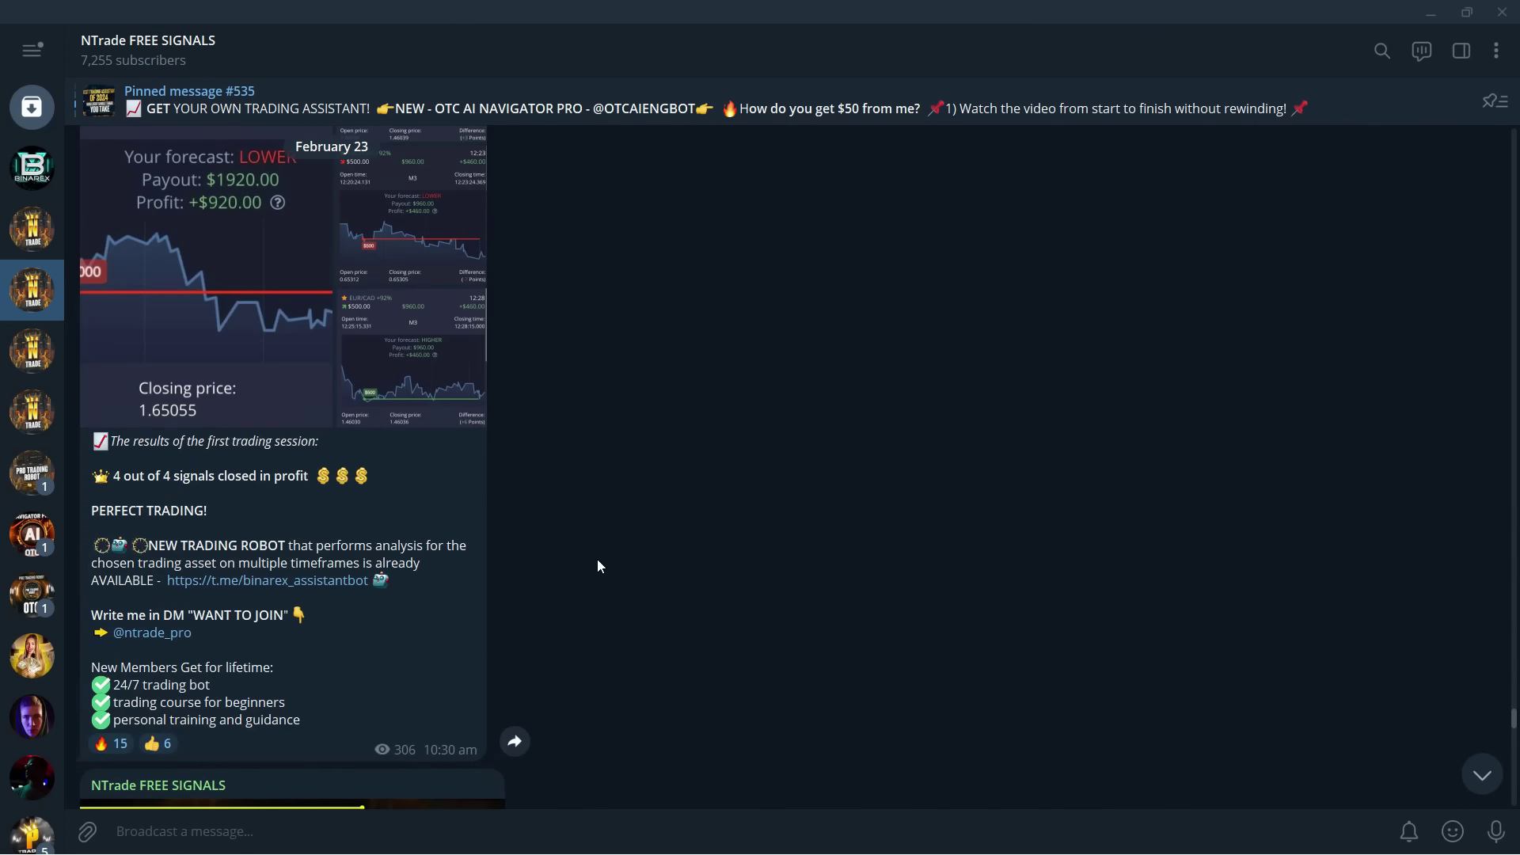
pyautogui.scroll(15, 597, 575)
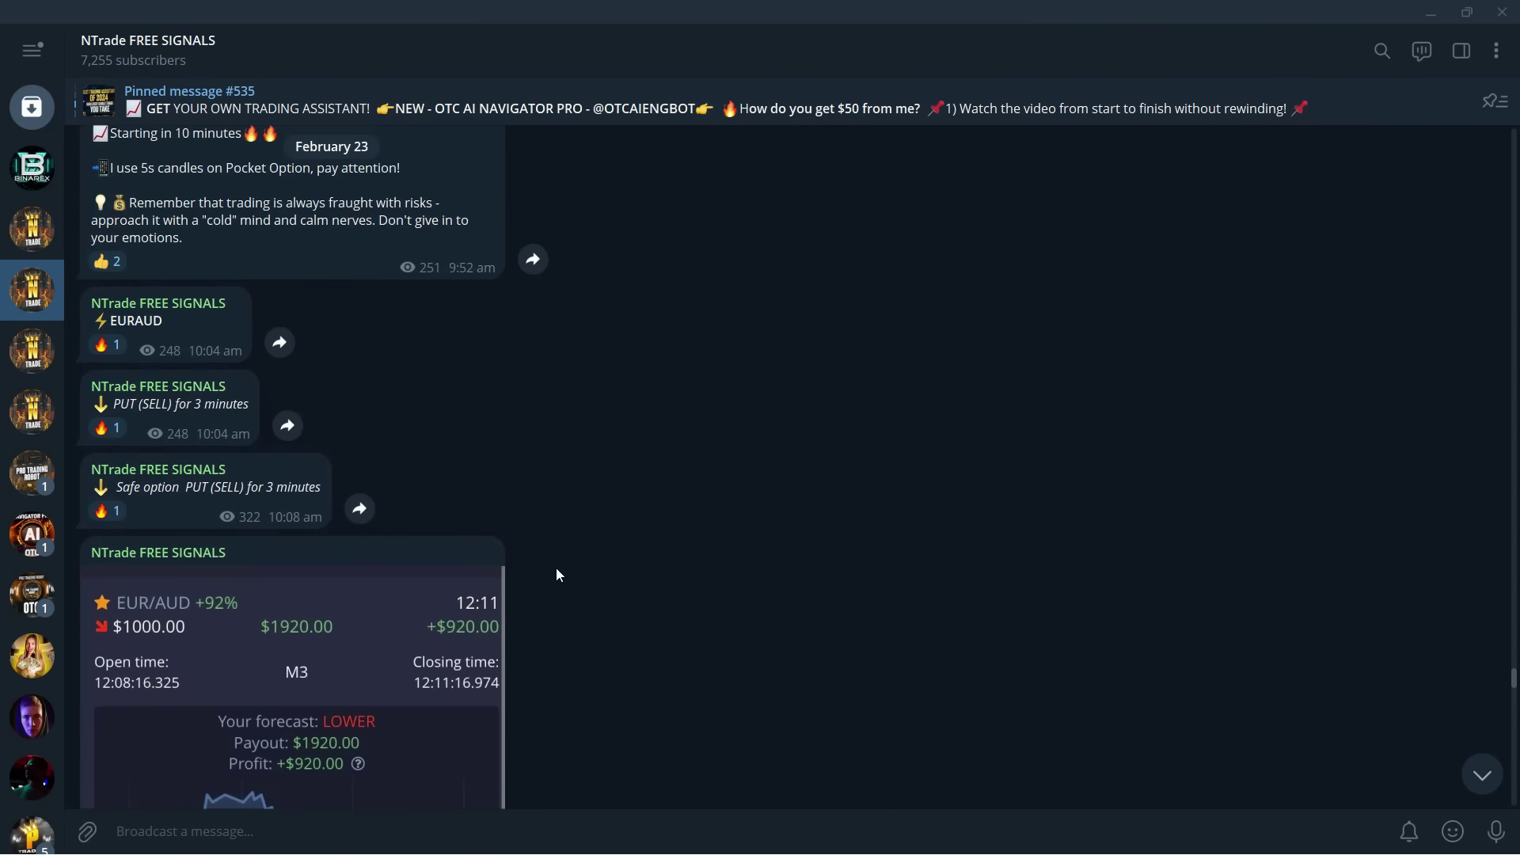
pyautogui.scroll(-8, 552, 587)
pyautogui.scroll(3, 547, 589)
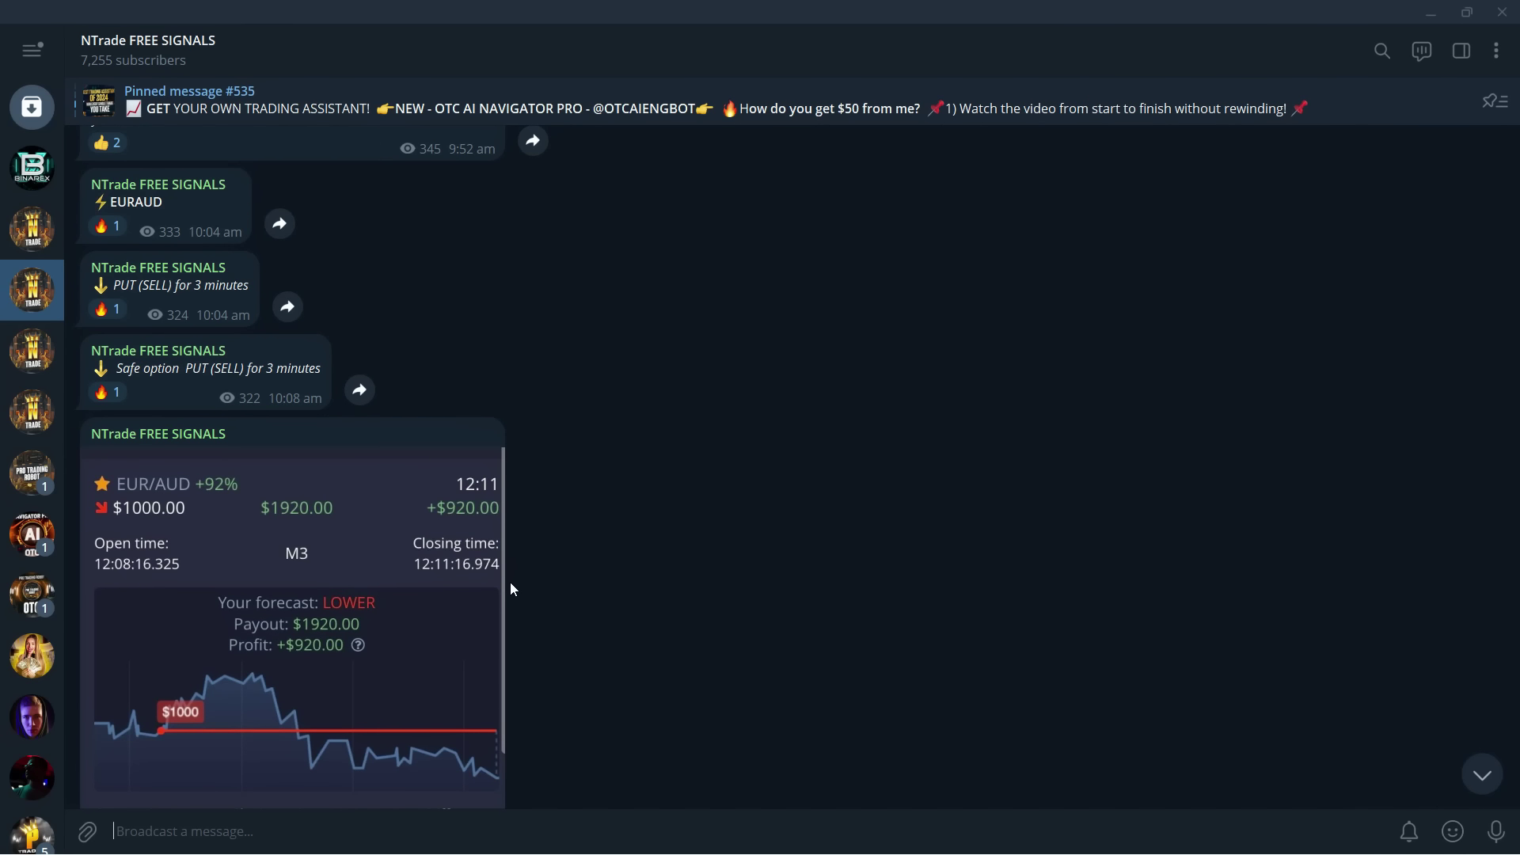
pyautogui.scroll(-3, 485, 567)
pyautogui.scroll(2, 485, 556)
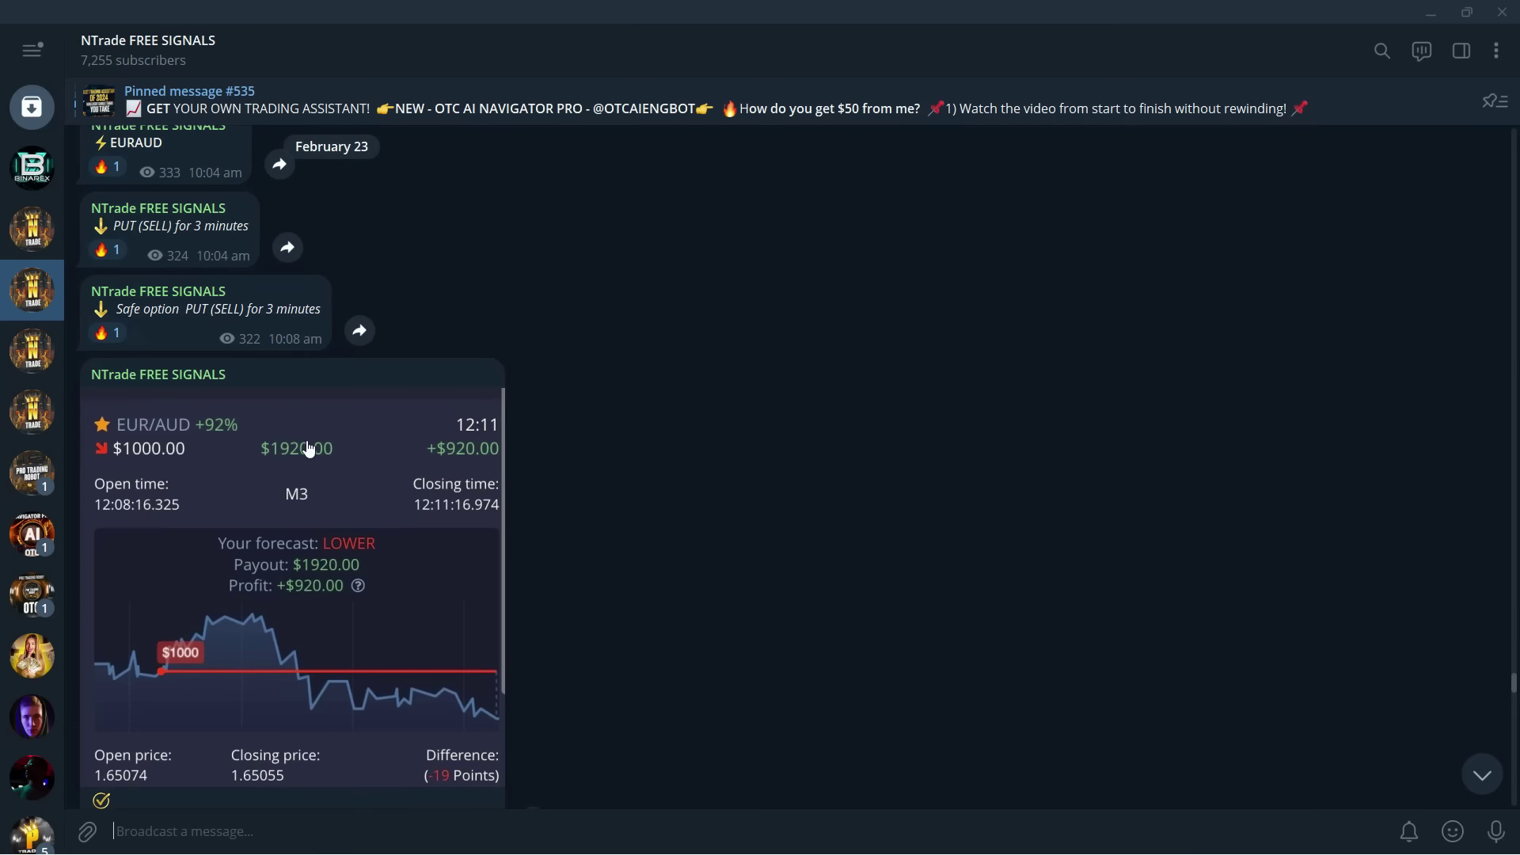
pyautogui.scroll(2, 309, 461)
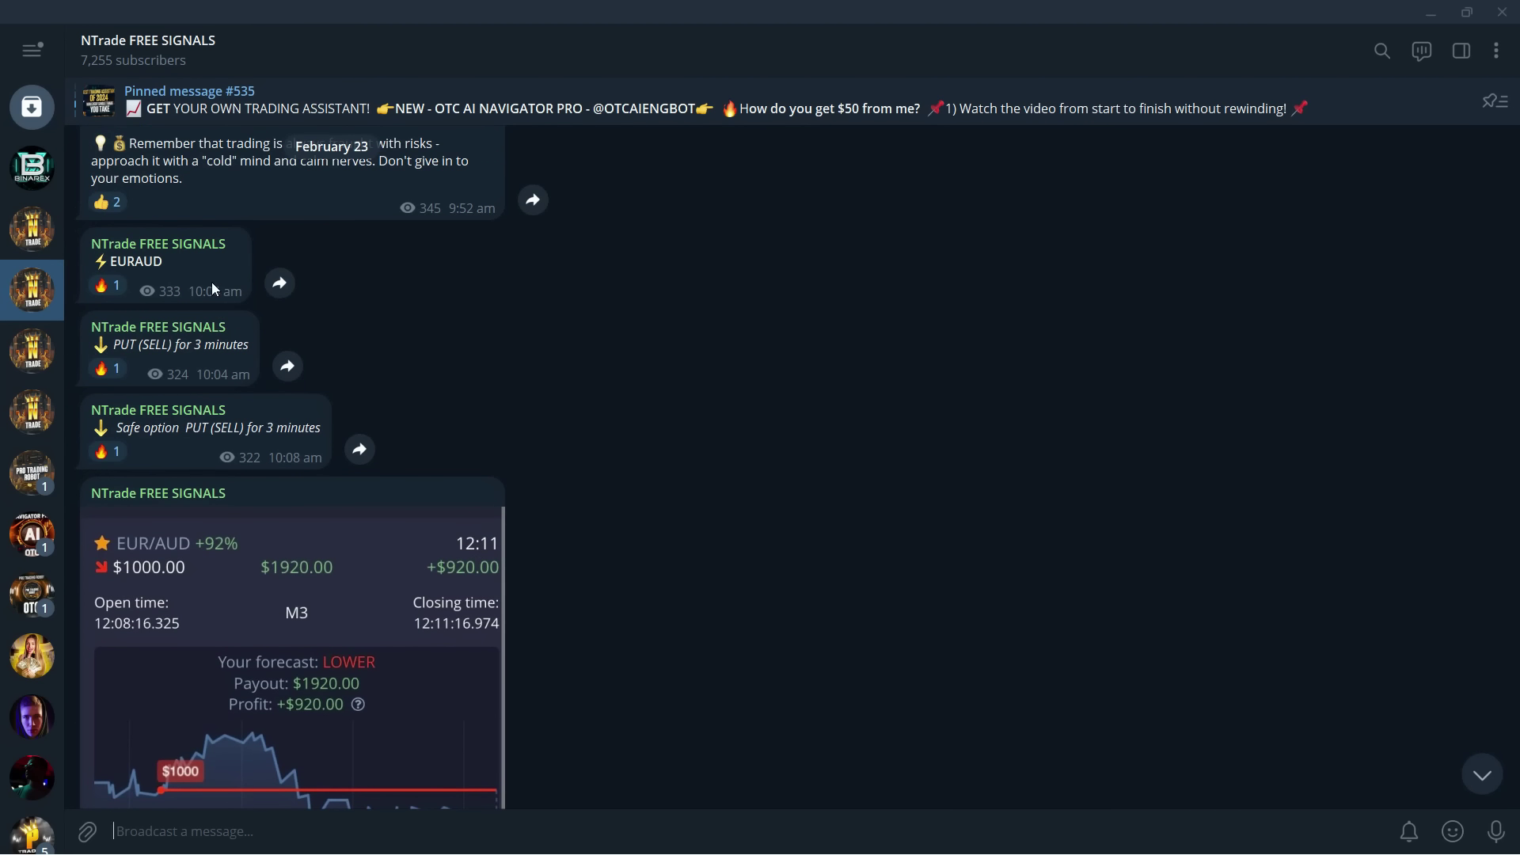
pyautogui.moveTo(201, 296)
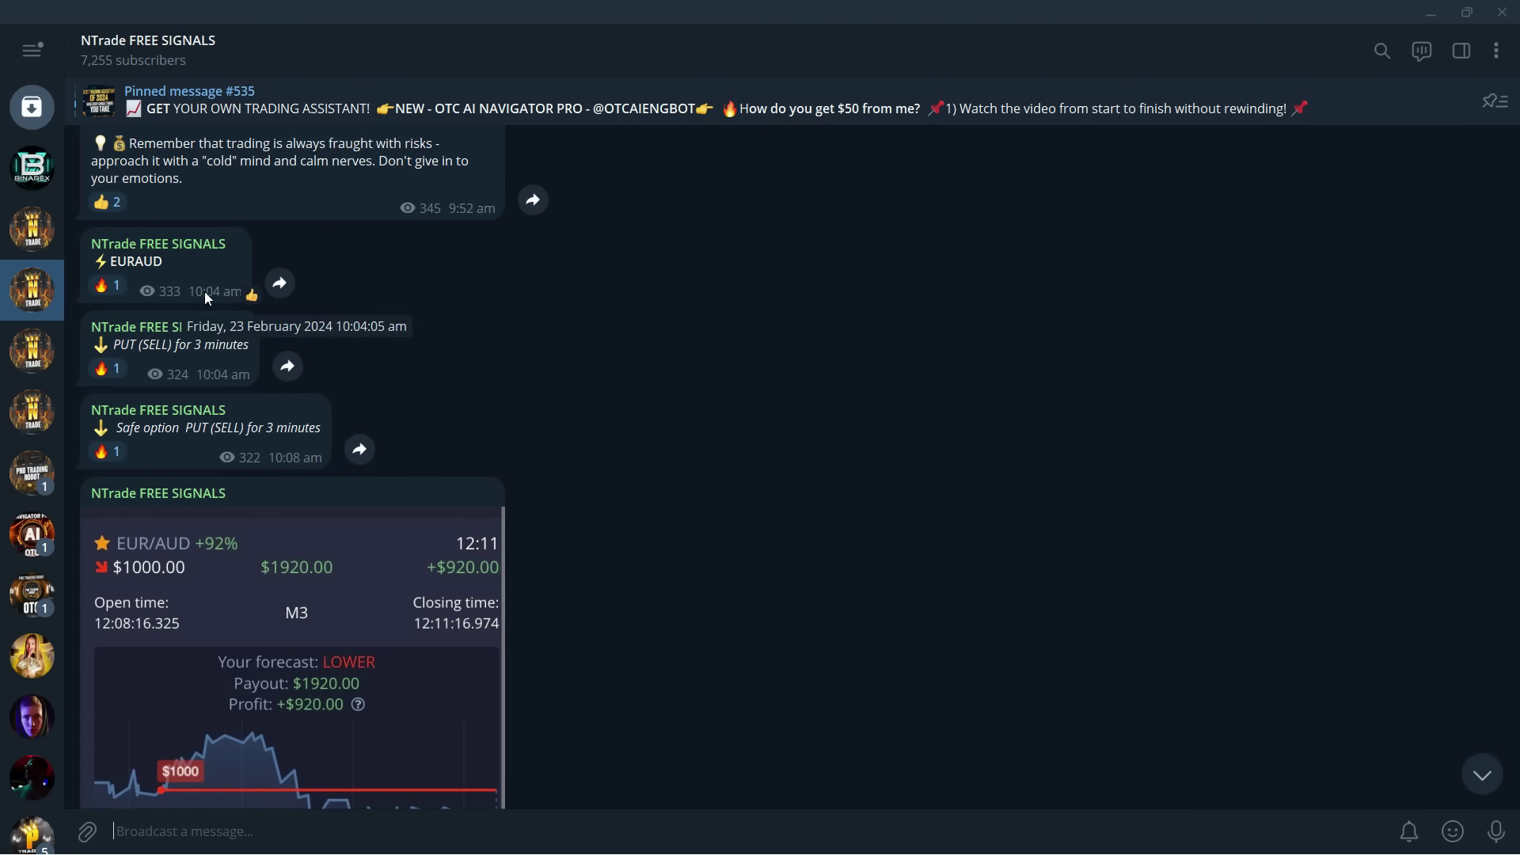
pyautogui.scroll(-8, 214, 317)
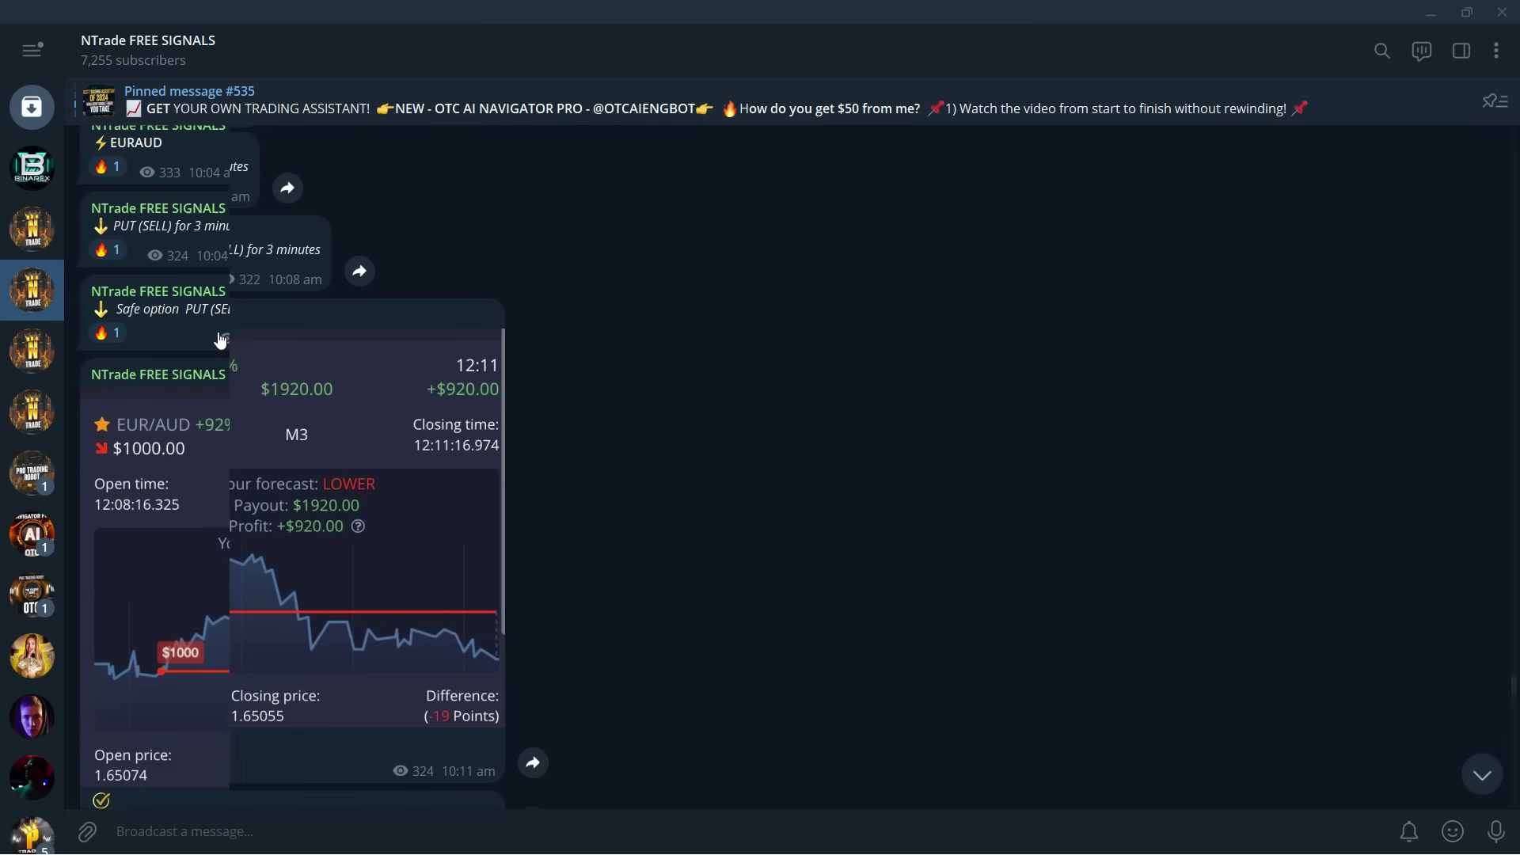
pyautogui.scroll(4, 277, 536)
pyautogui.scroll(10, 277, 535)
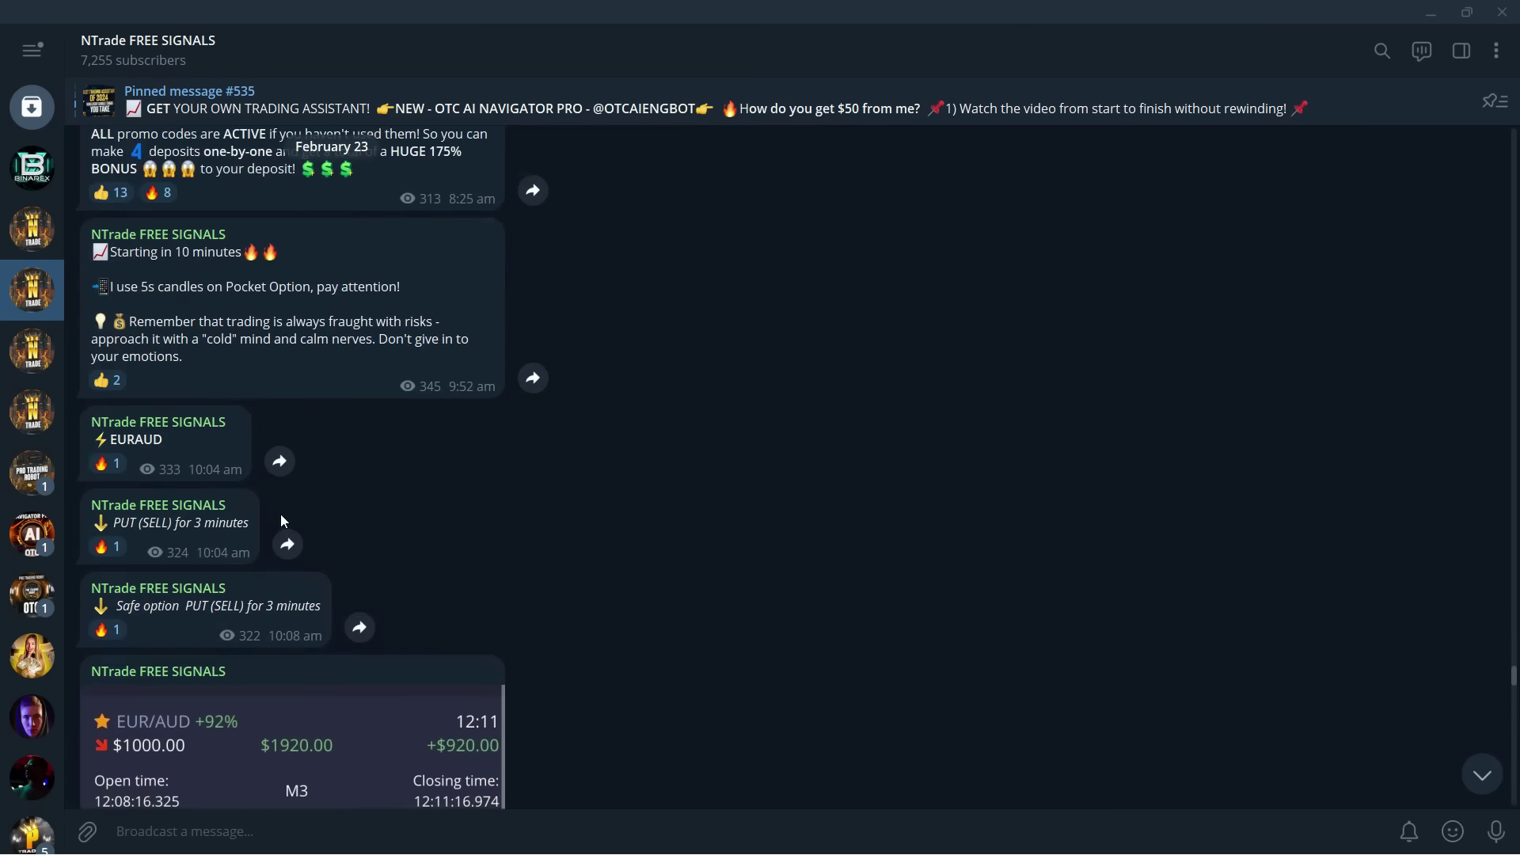
pyautogui.scroll(10, 271, 511)
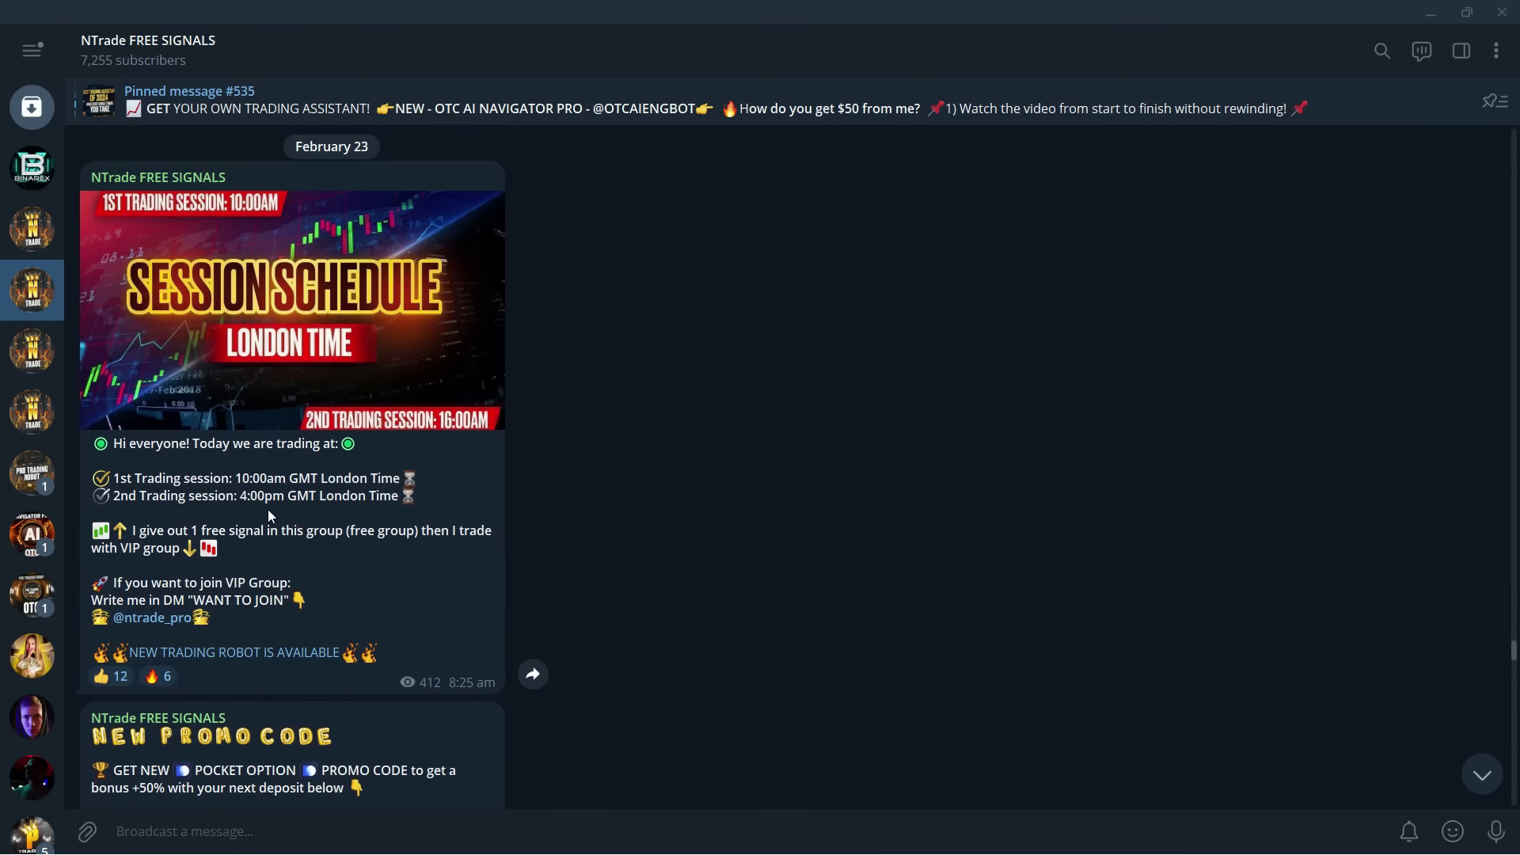
pyautogui.scroll(15, 287, 550)
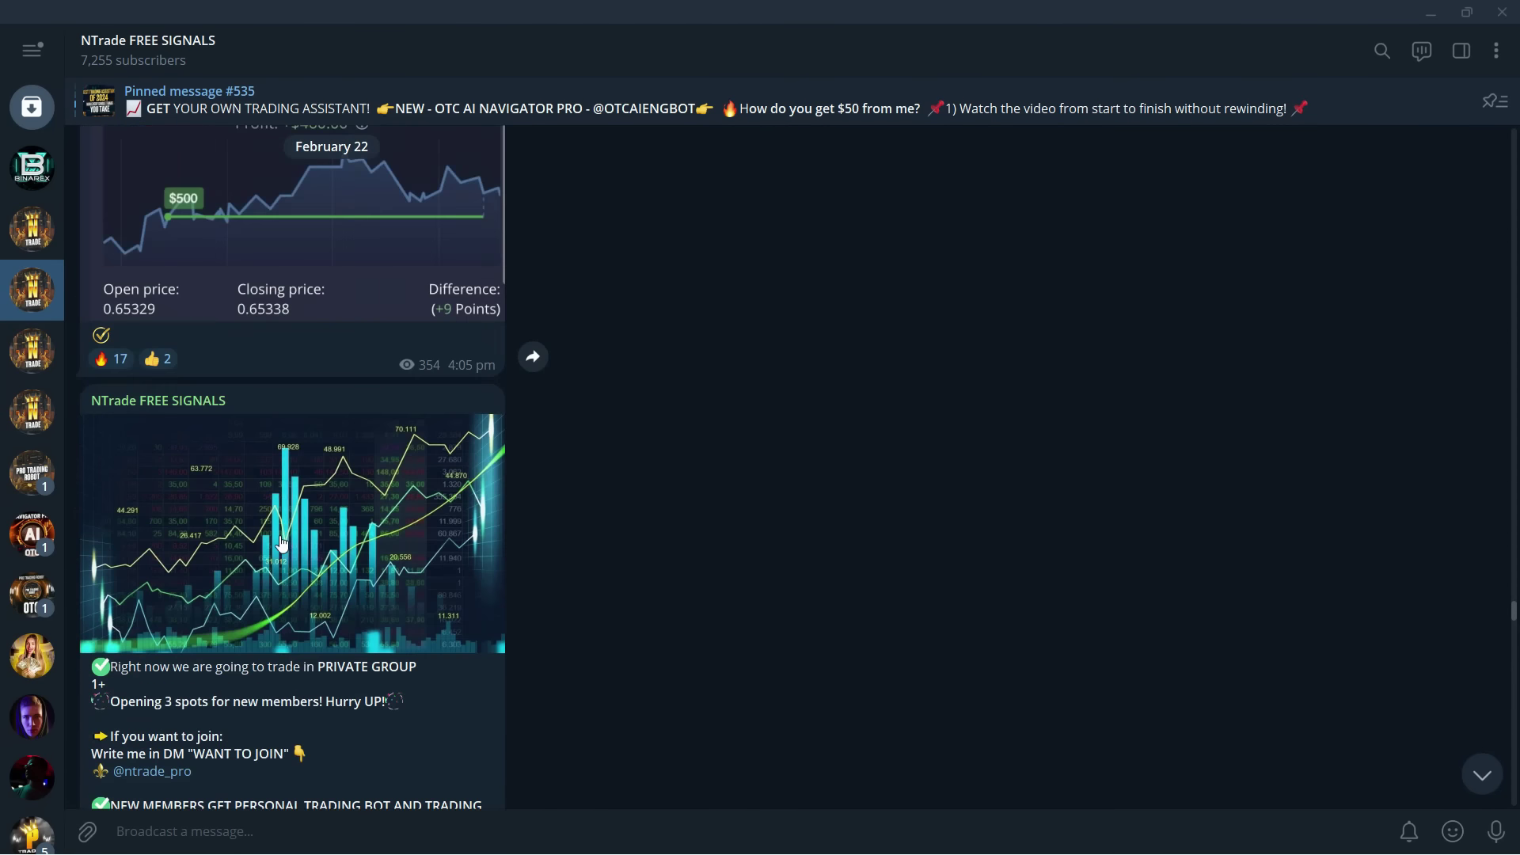
pyautogui.scroll(15, 364, 532)
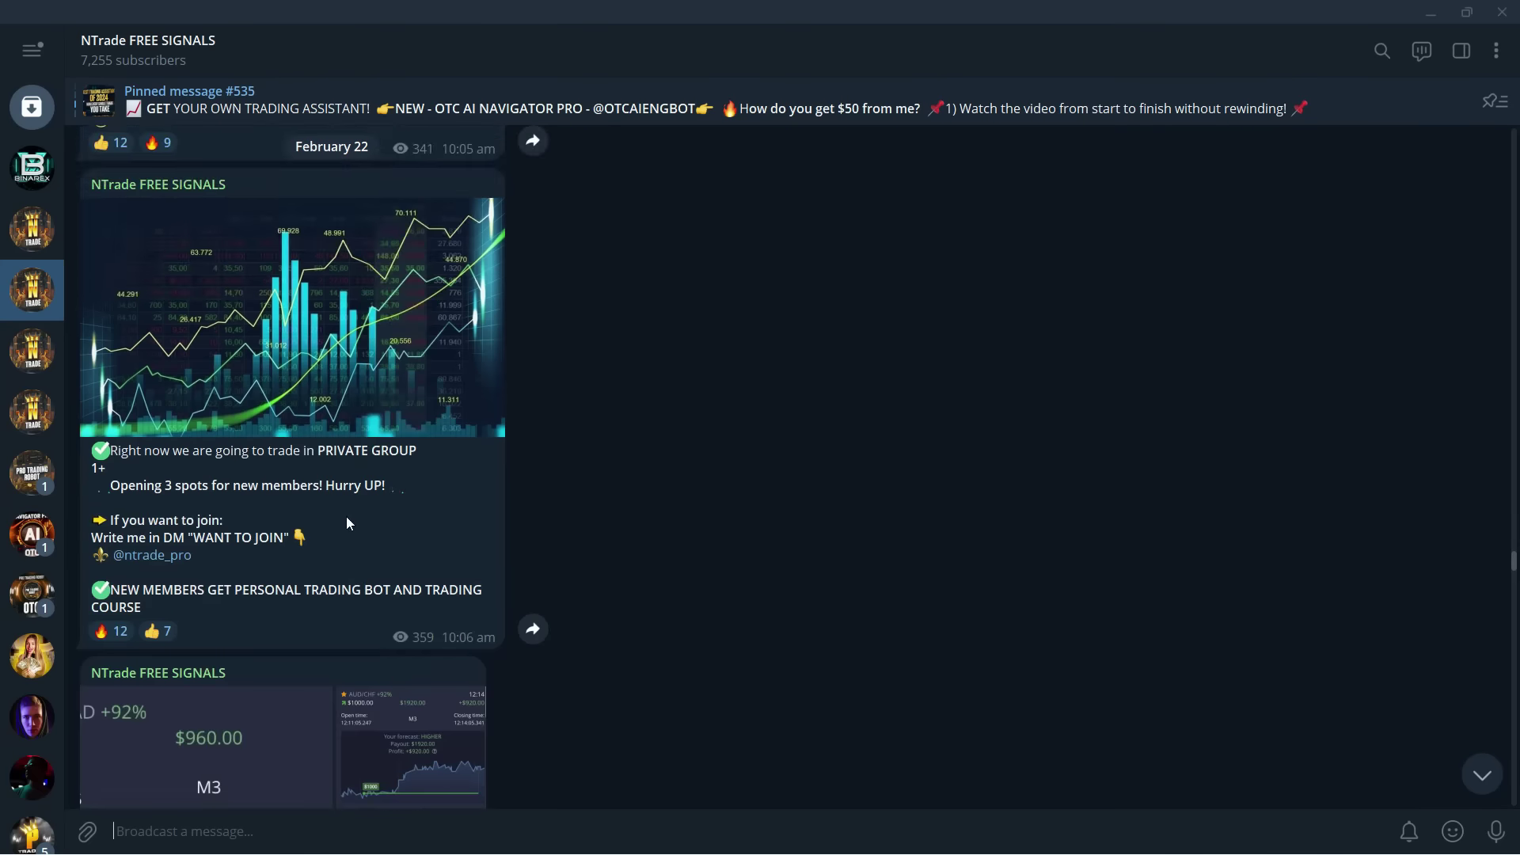
pyautogui.scroll(15, 377, 592)
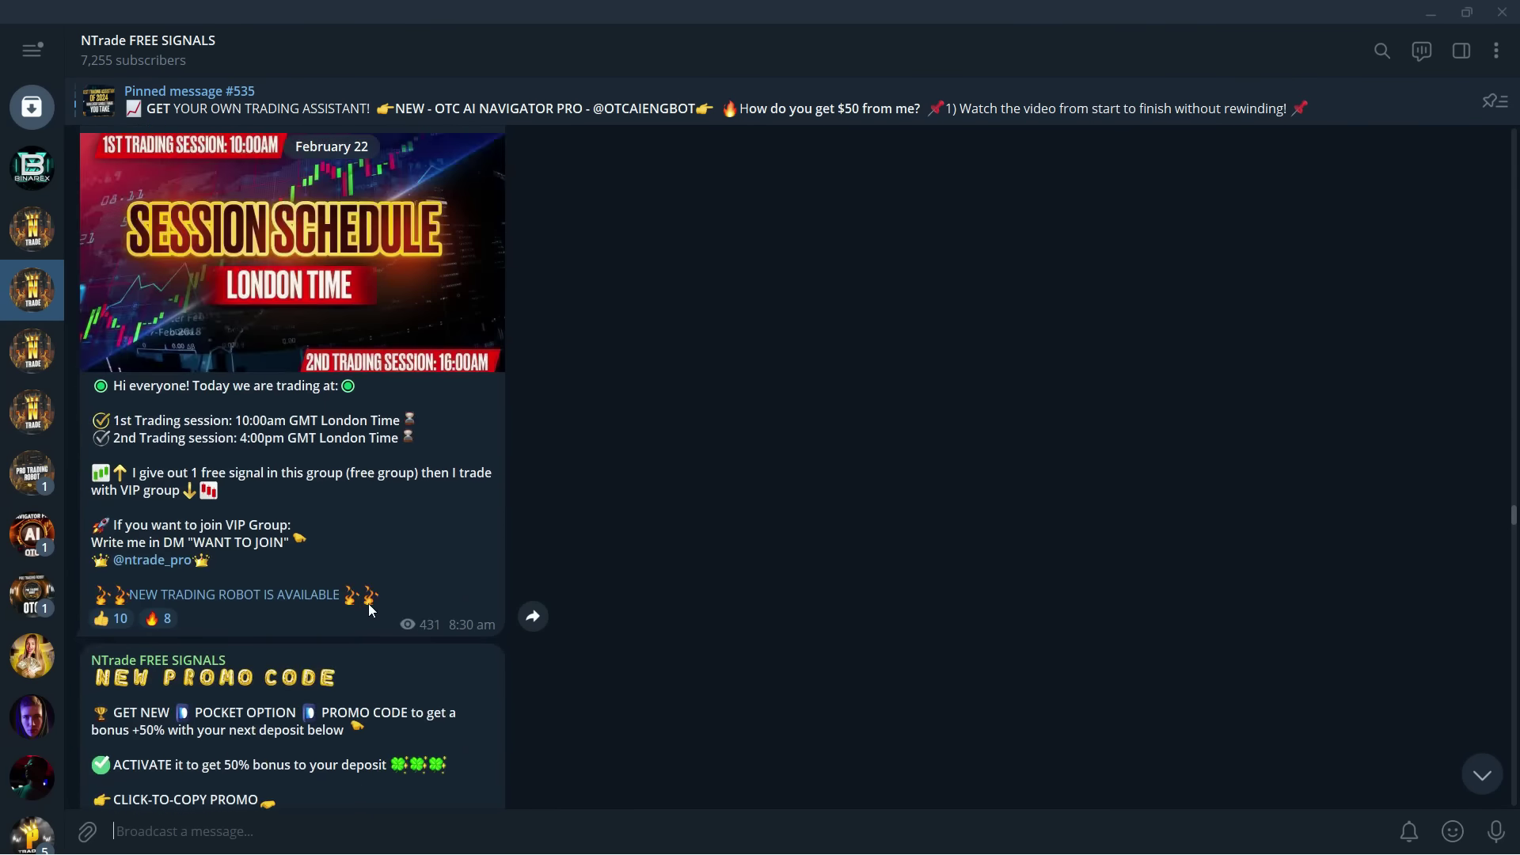
pyautogui.scroll(10, 317, 527)
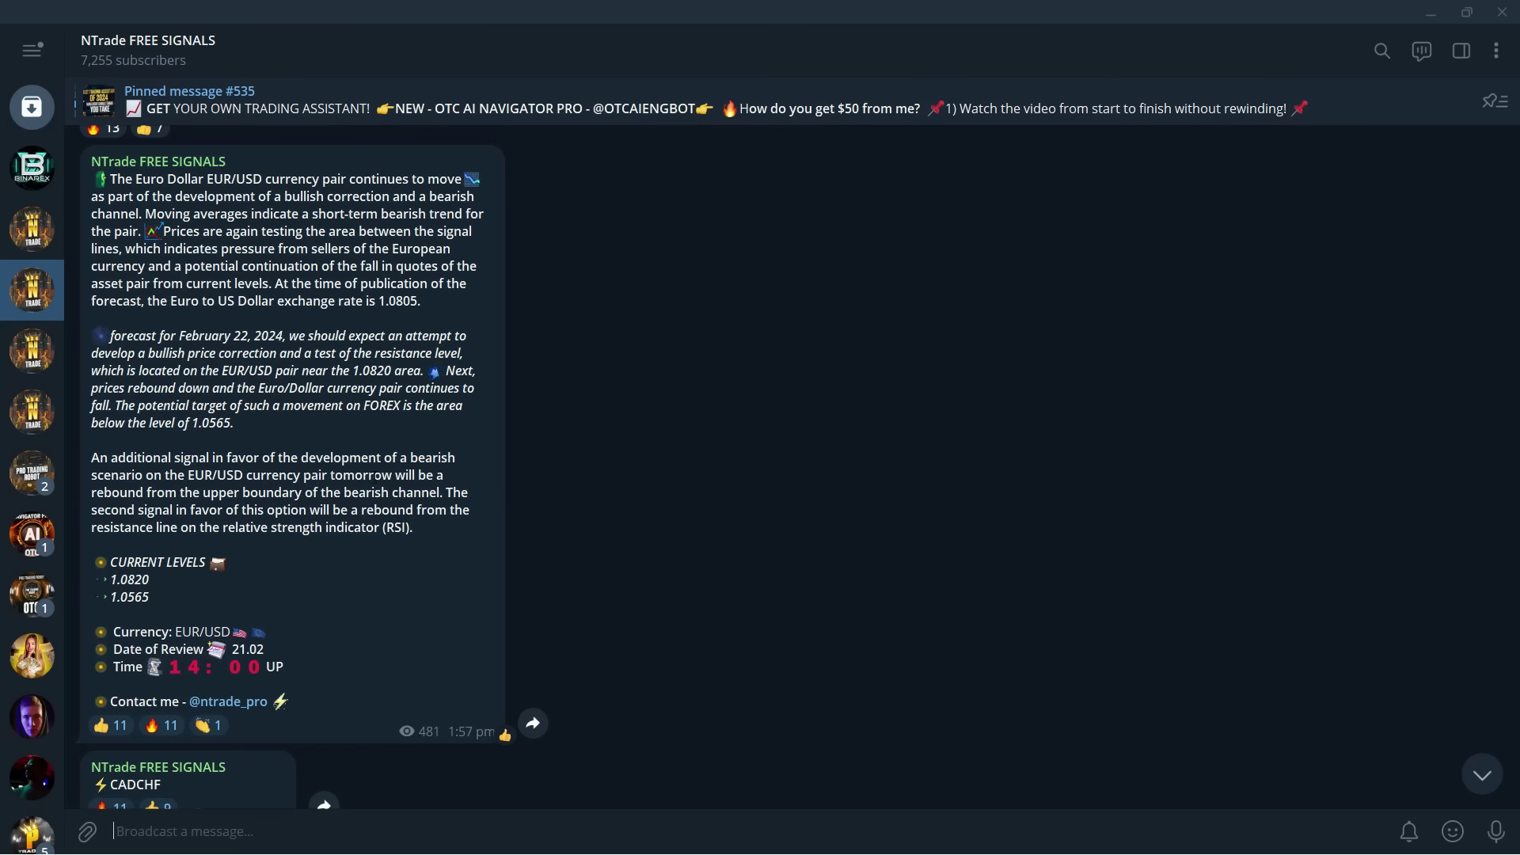
# Minimize Telegram and cut the trade time from two minutes to 00:01:00.
pyautogui.click(1429, 16)
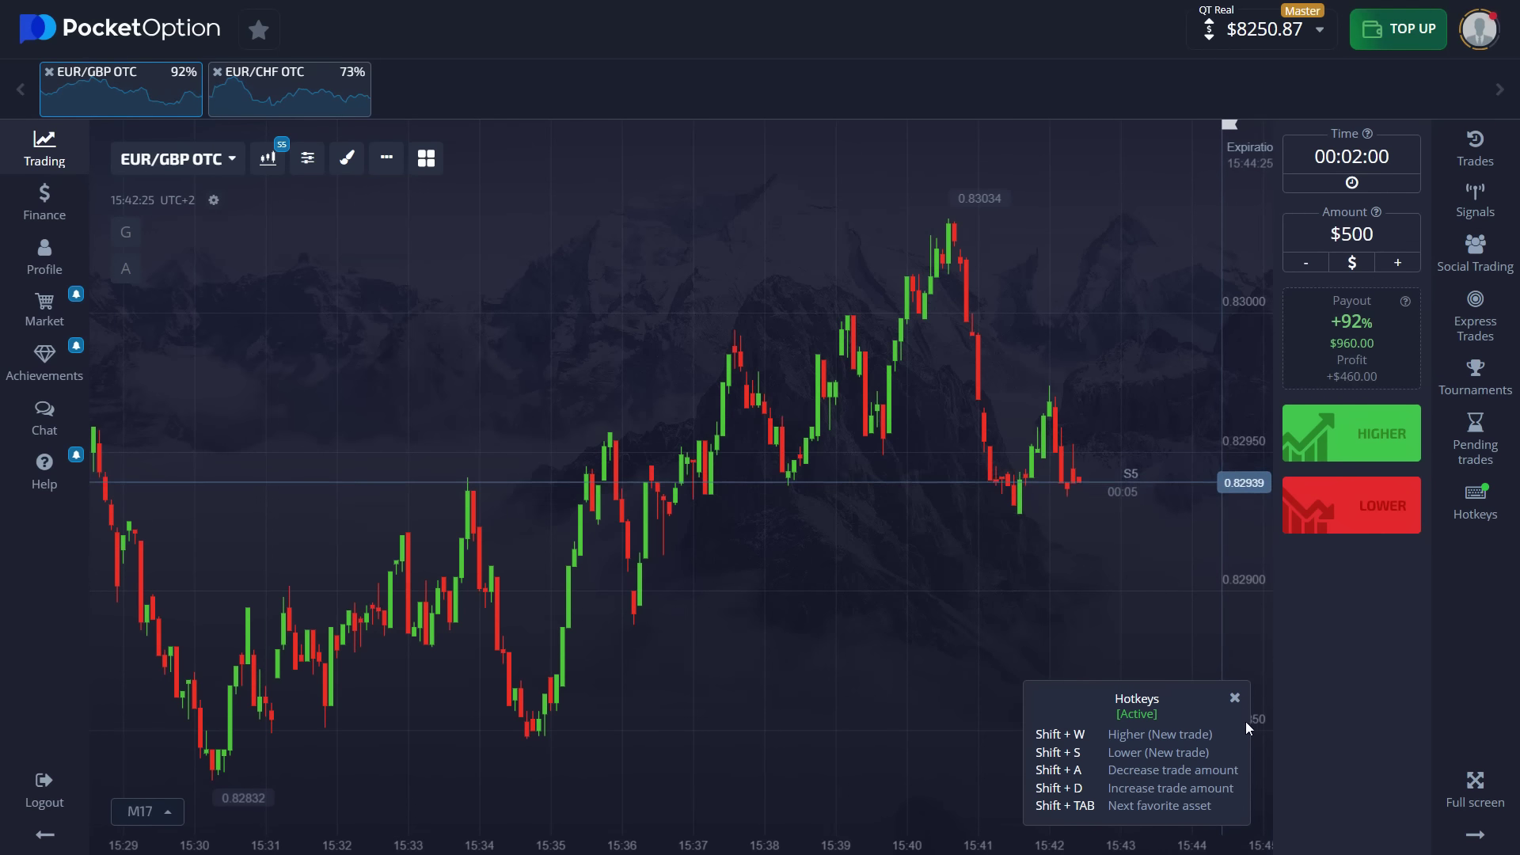
pyautogui.click(1235, 703)
pyautogui.click(1351, 156)
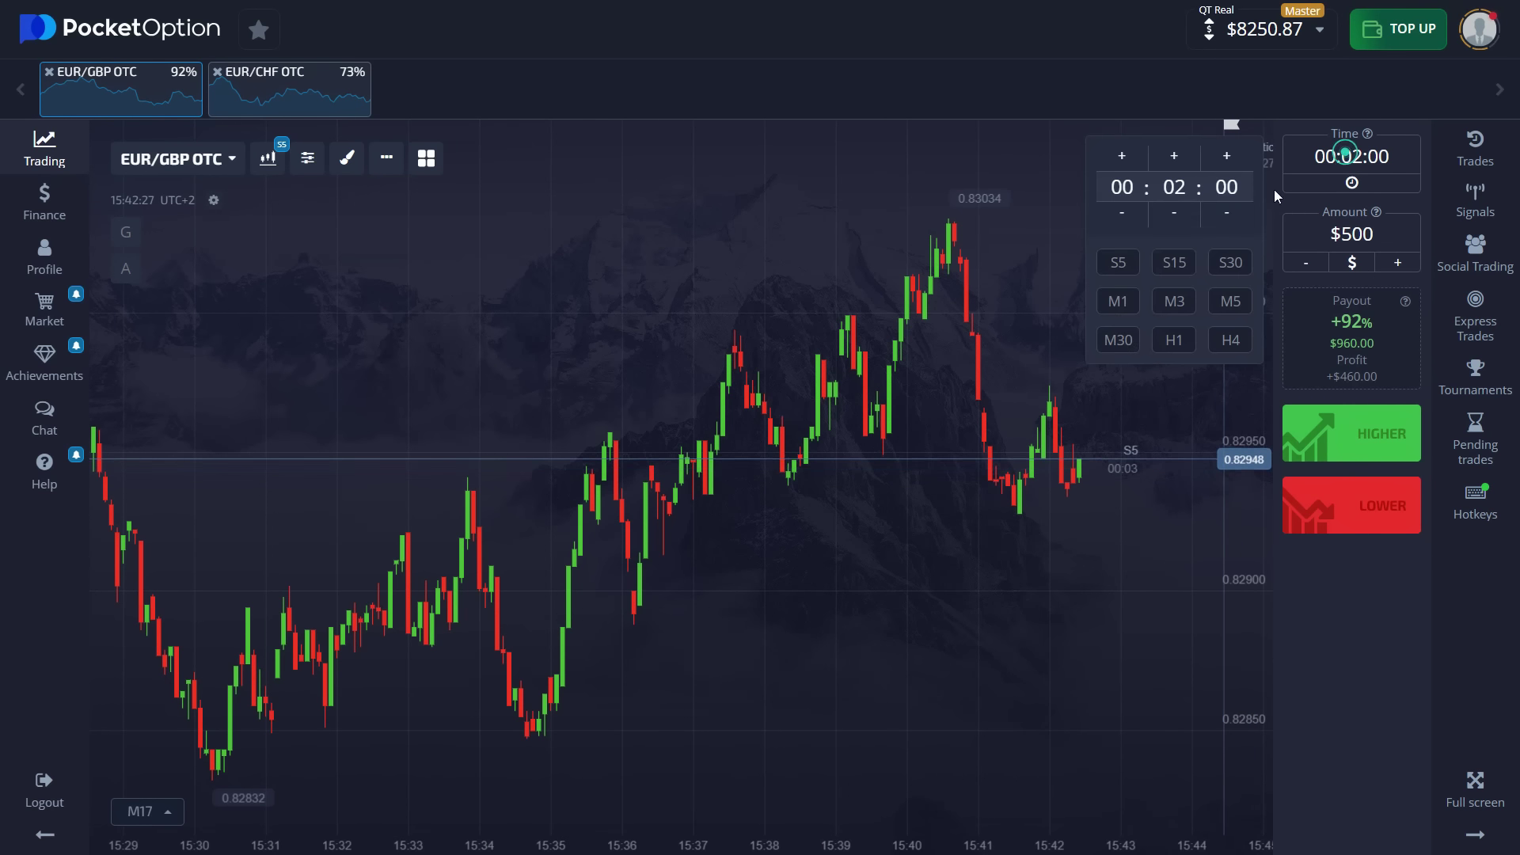
pyautogui.click(1174, 223)
pyautogui.click(923, 283)
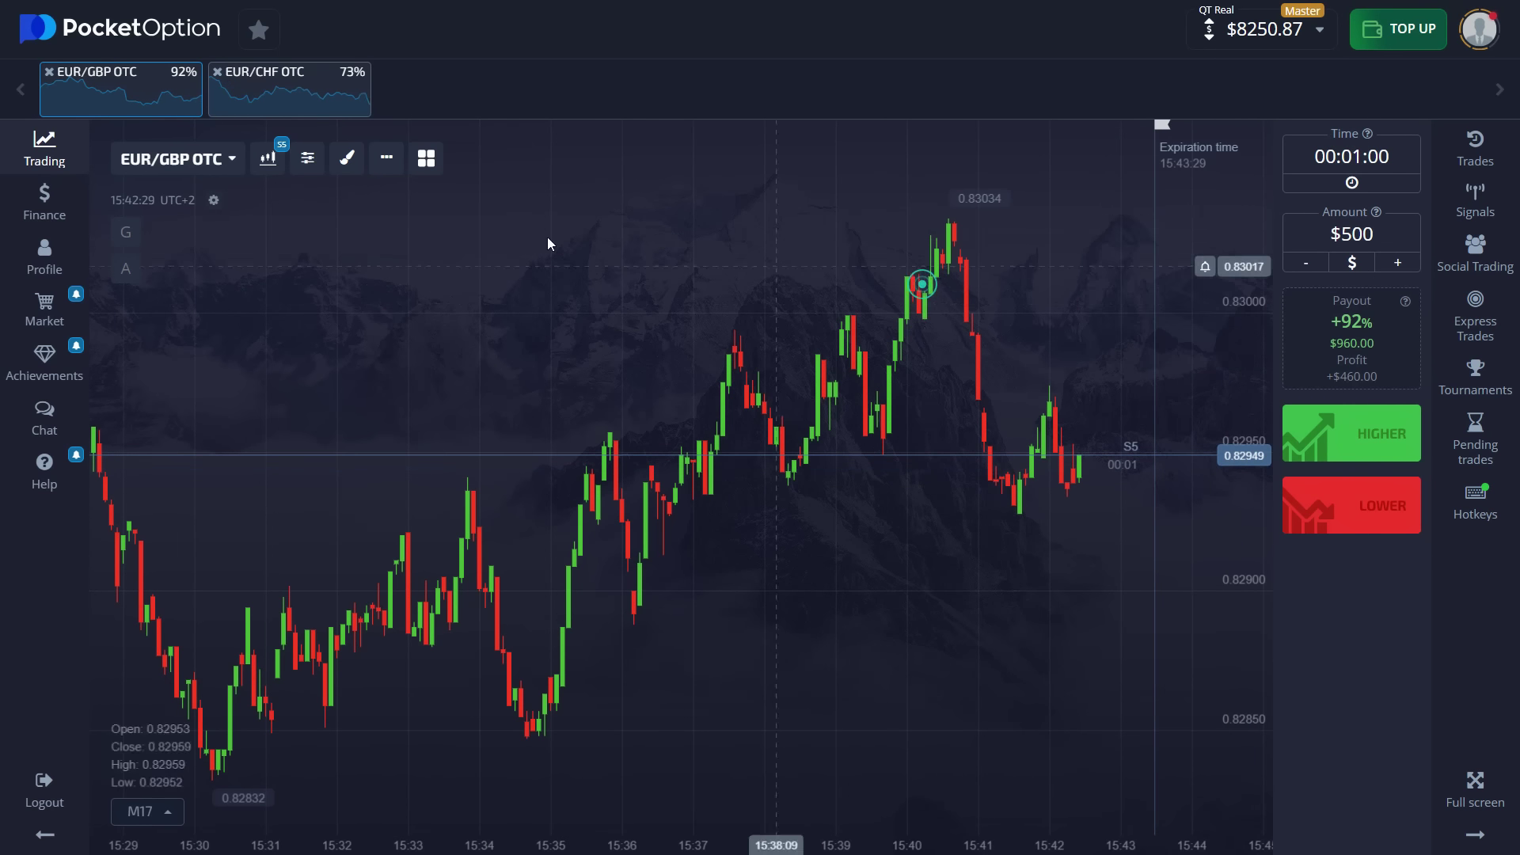
# Switch the chart to M1 one-minute candles.
pyautogui.click(263, 166)
pyautogui.click(525, 379)
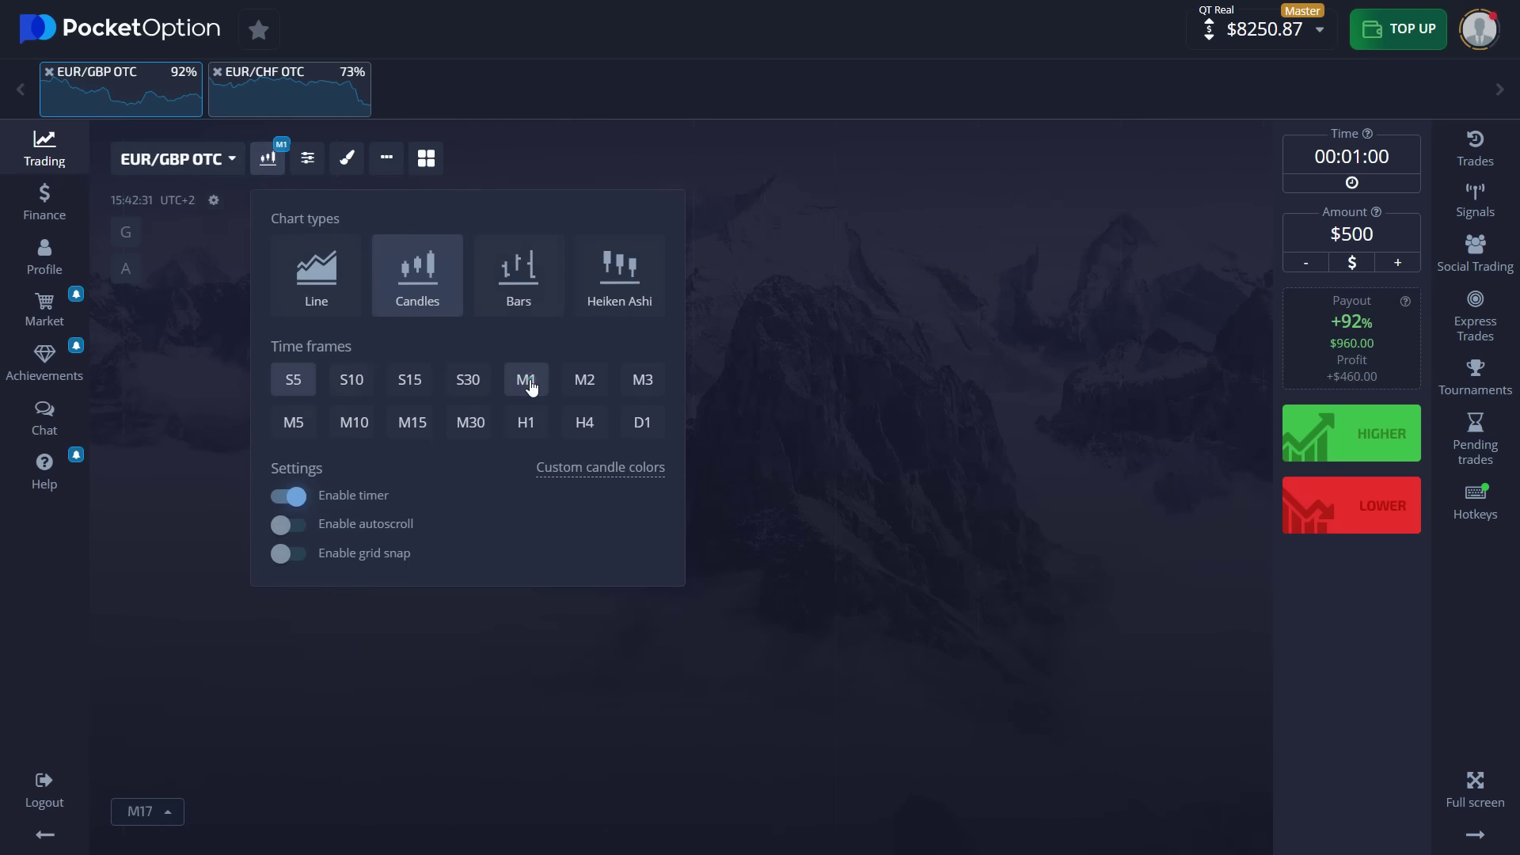
pyautogui.click(901, 407)
pyautogui.scroll(-3, 881, 415)
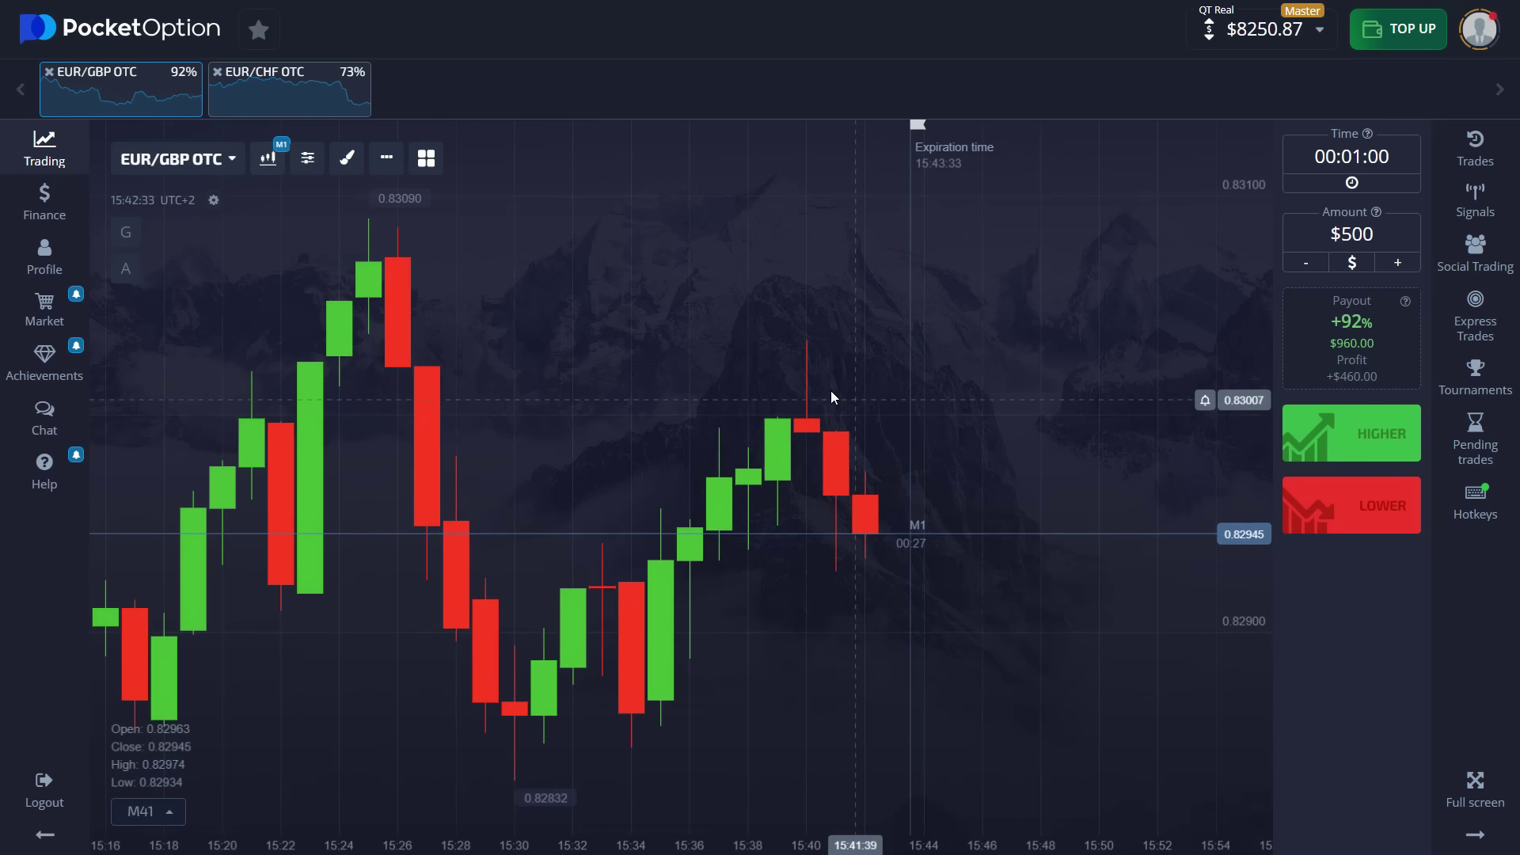
# Add three Moving Average indicators to the EUR/GBP OTC chart.
pyautogui.click(313, 158)
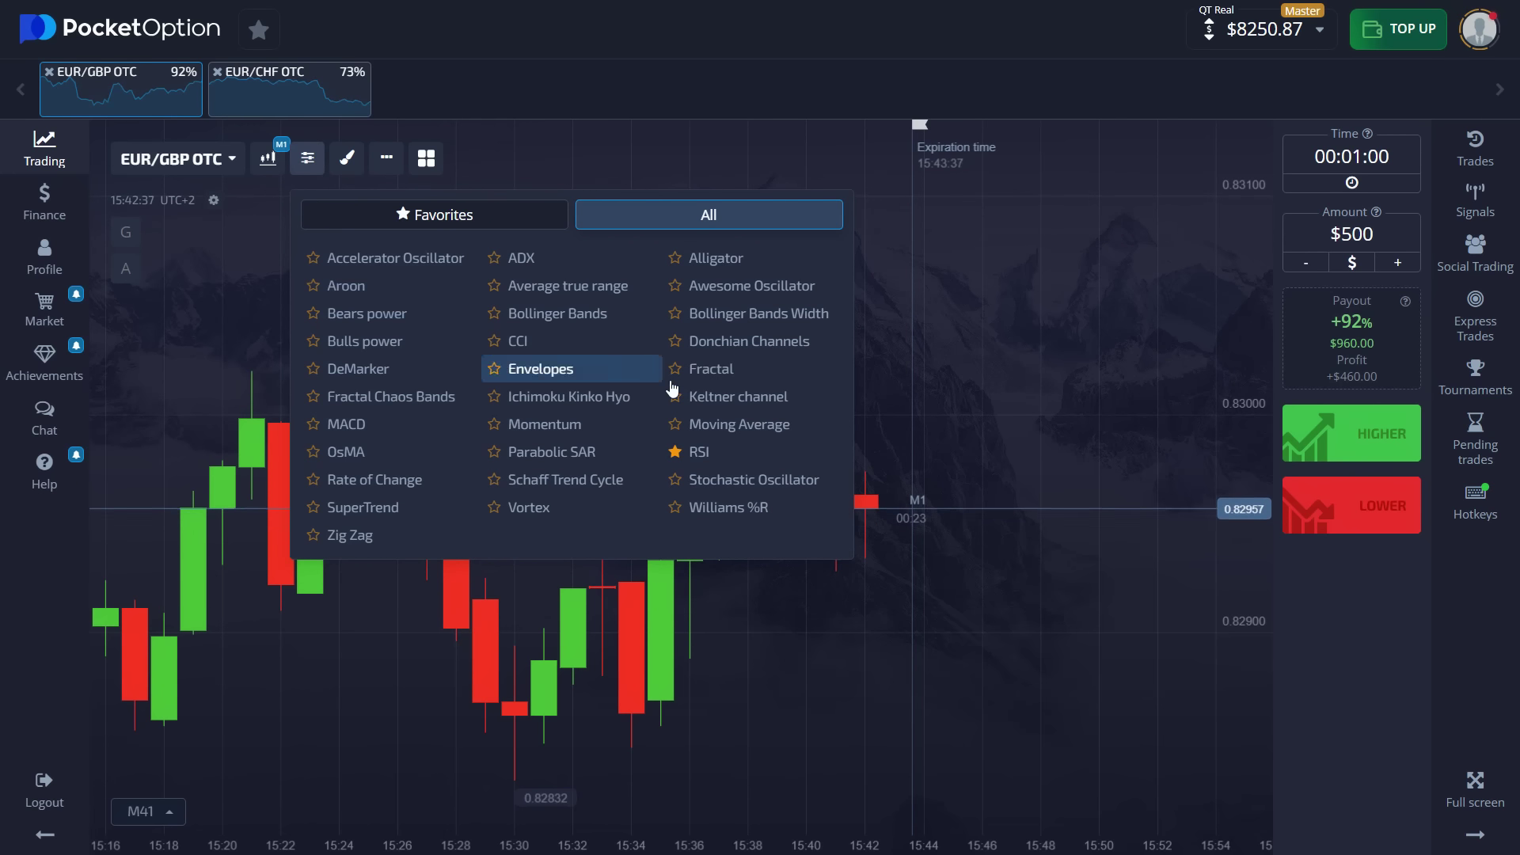
pyautogui.click(756, 431)
pyautogui.click(756, 432)
pyautogui.click(756, 431)
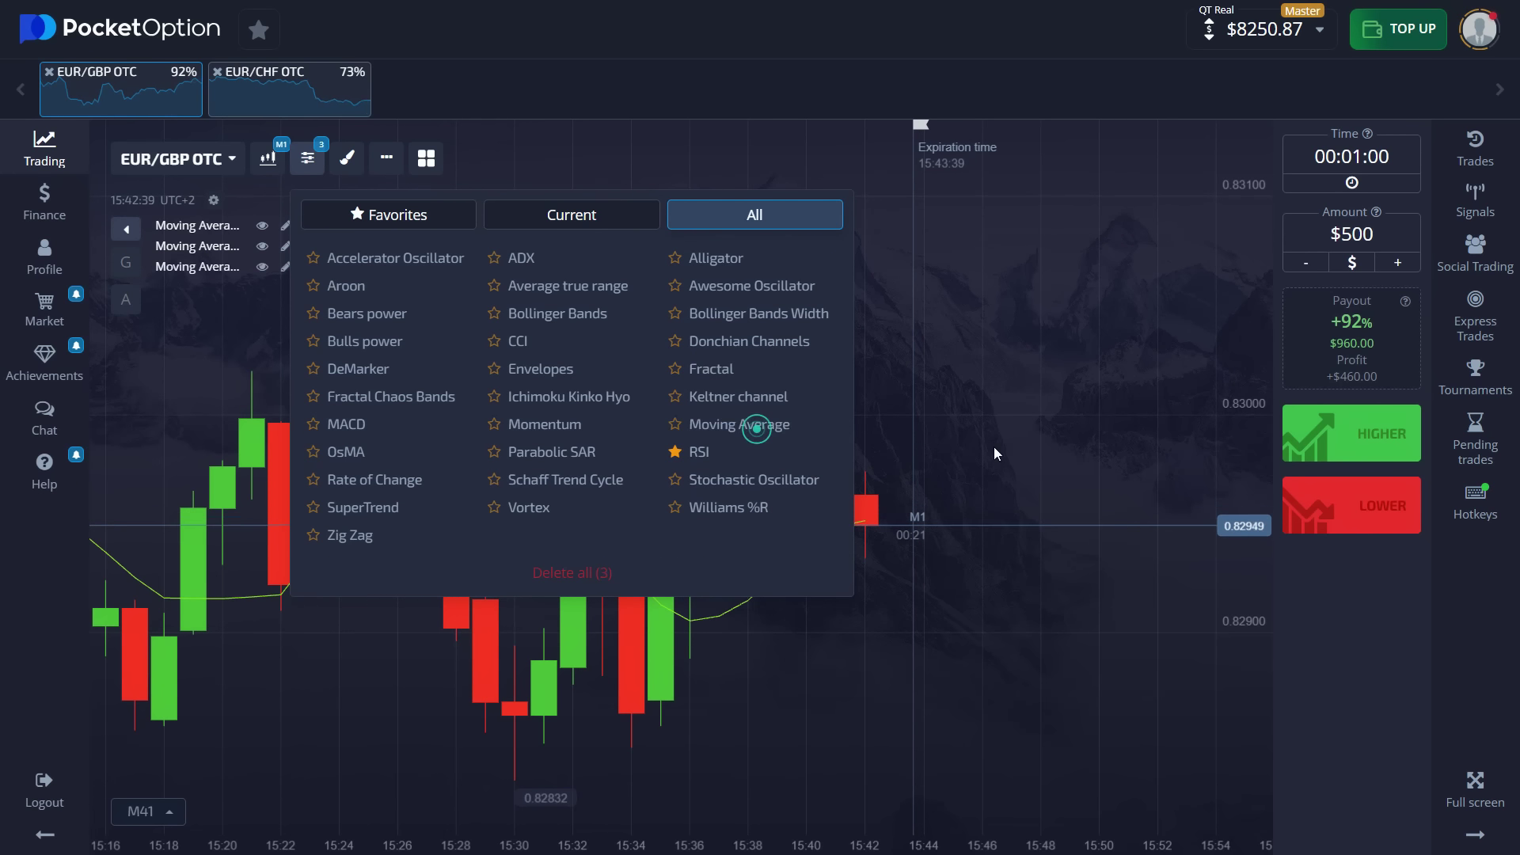
pyautogui.click(995, 447)
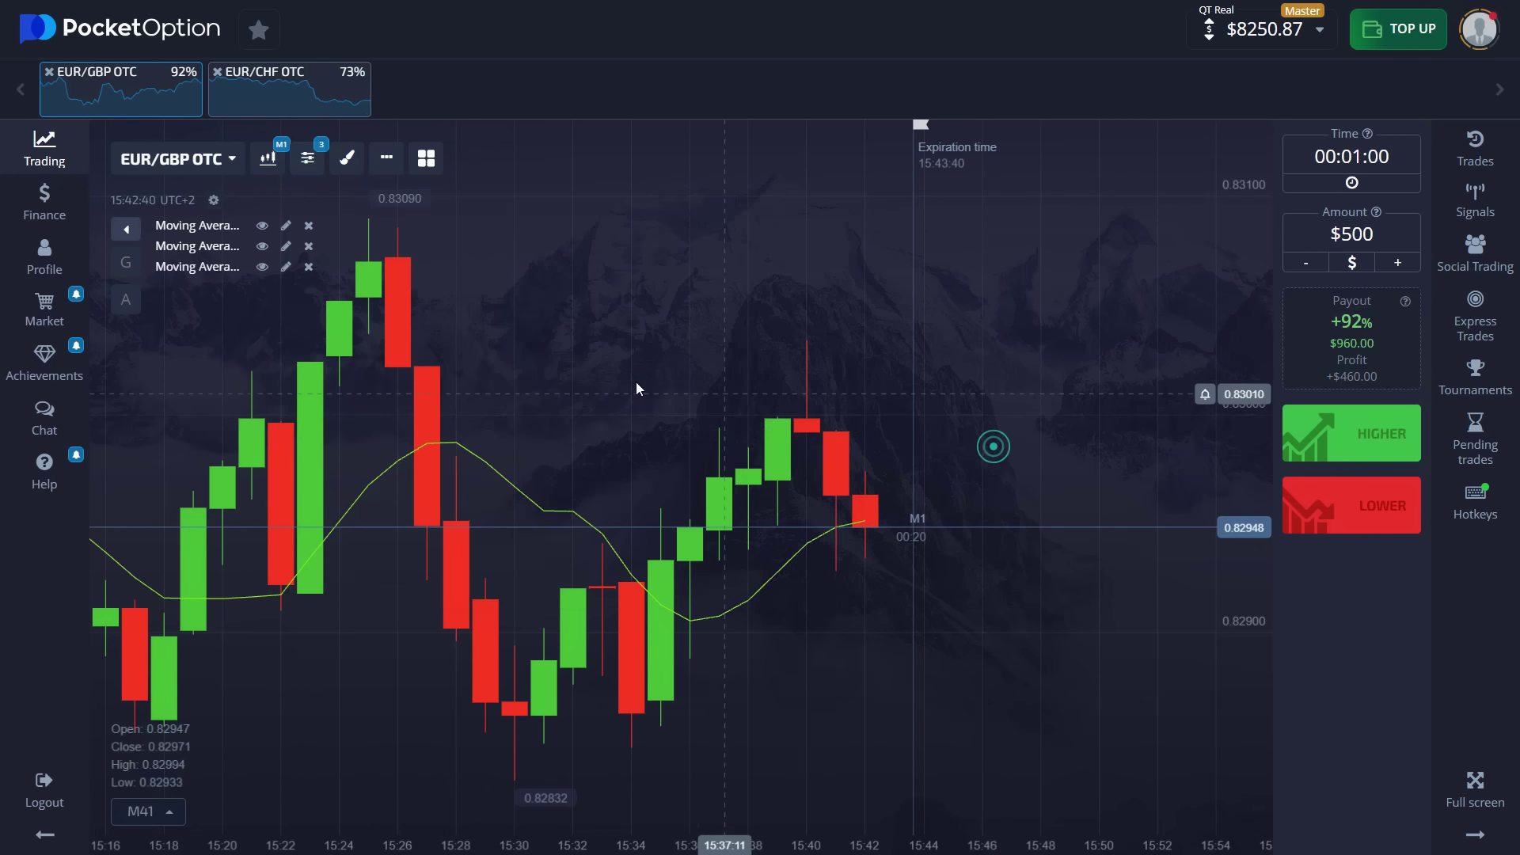
# Make the first Moving Average an 8-period EMA drawn as a 3px green line.
pyautogui.click(286, 226)
pyautogui.doubleClick(786, 389)
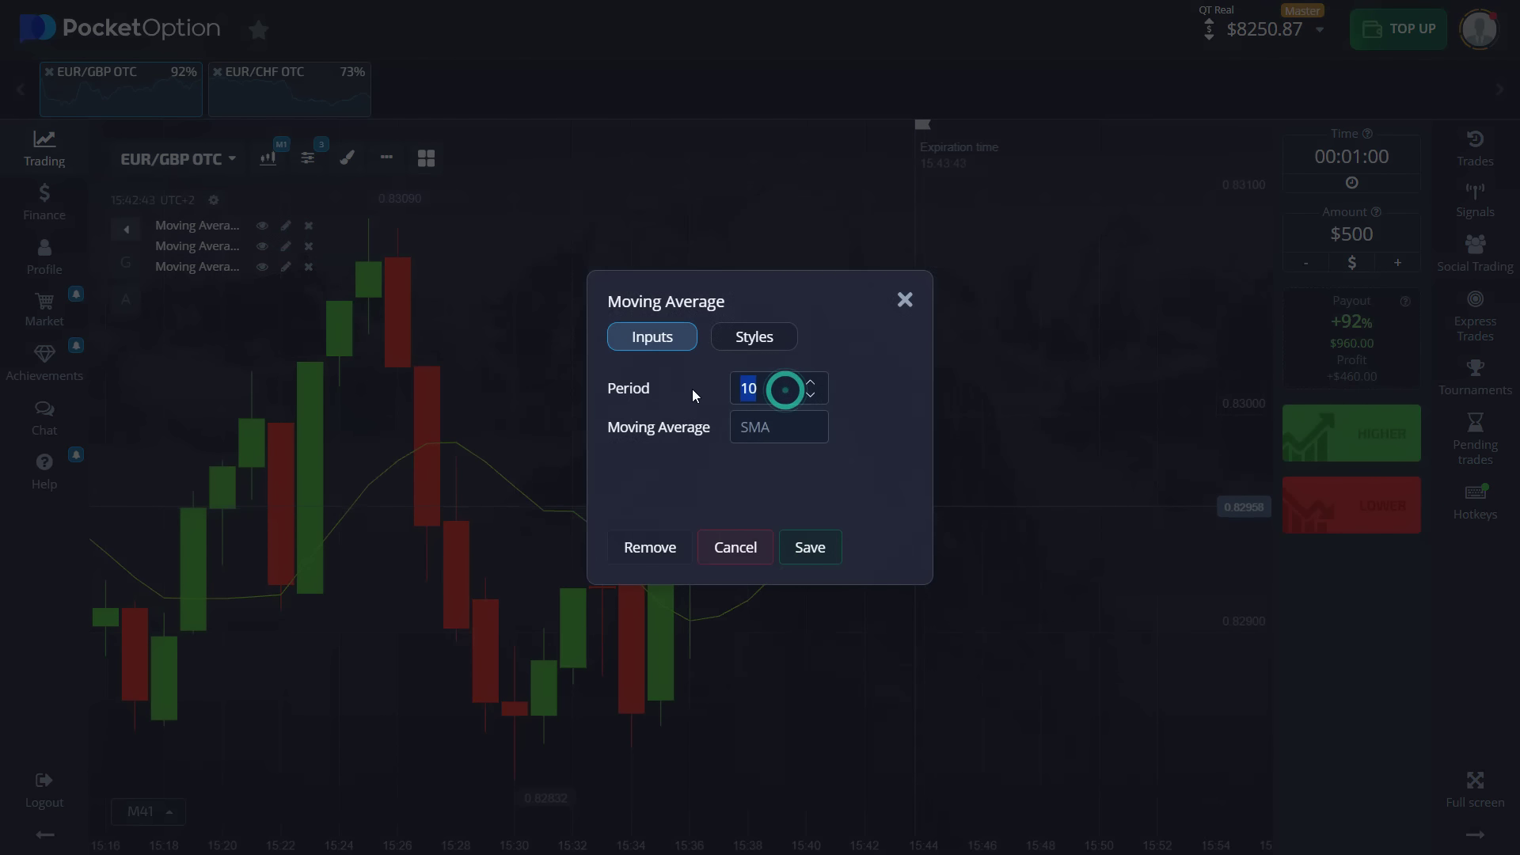
pyautogui.write('8')
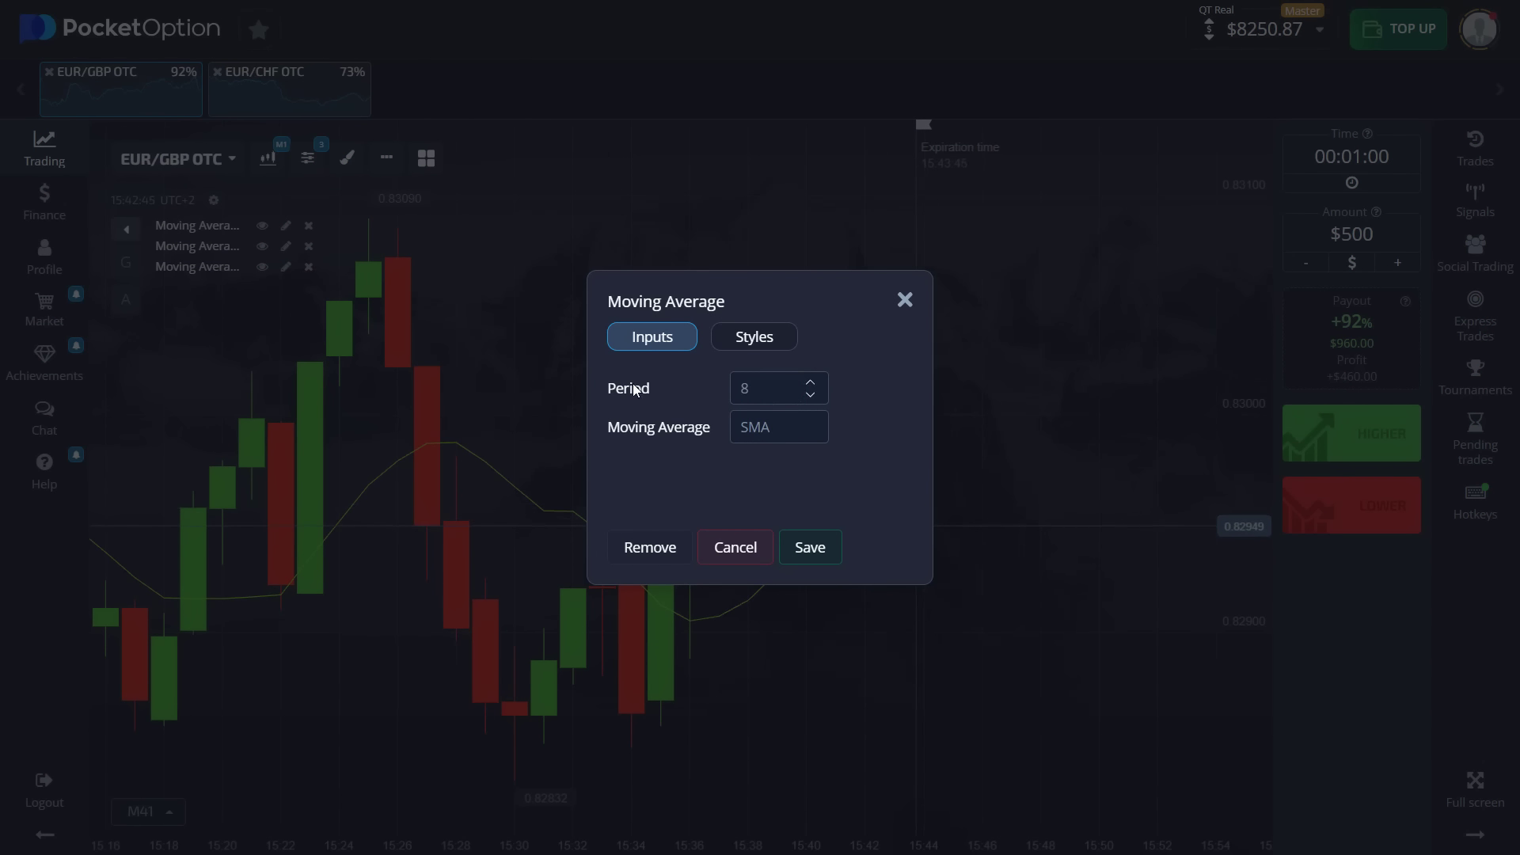
pyautogui.click(758, 434)
pyautogui.click(772, 525)
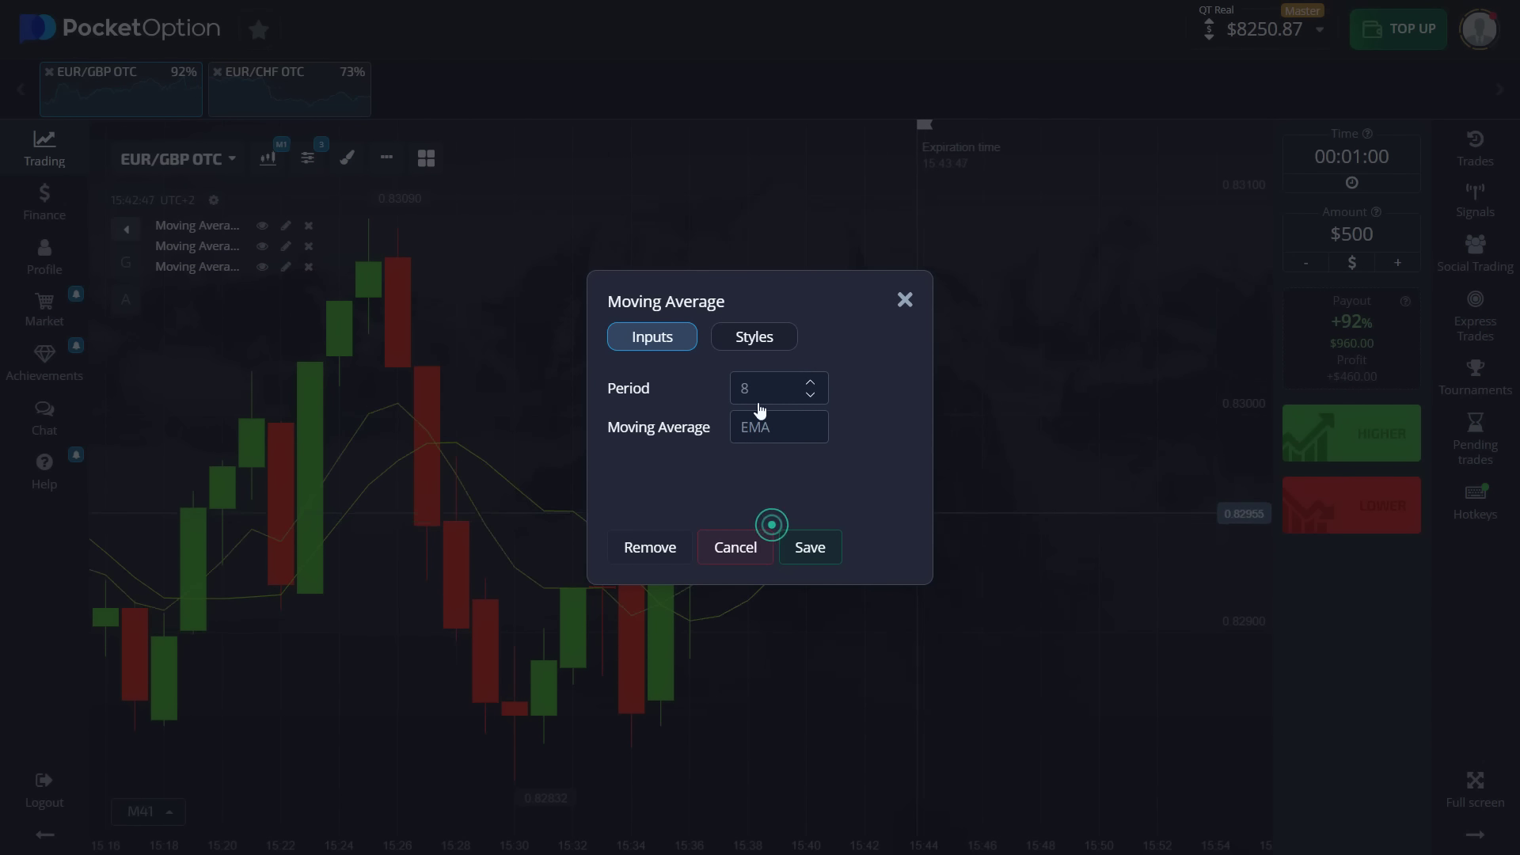
pyautogui.click(741, 340)
pyautogui.click(756, 395)
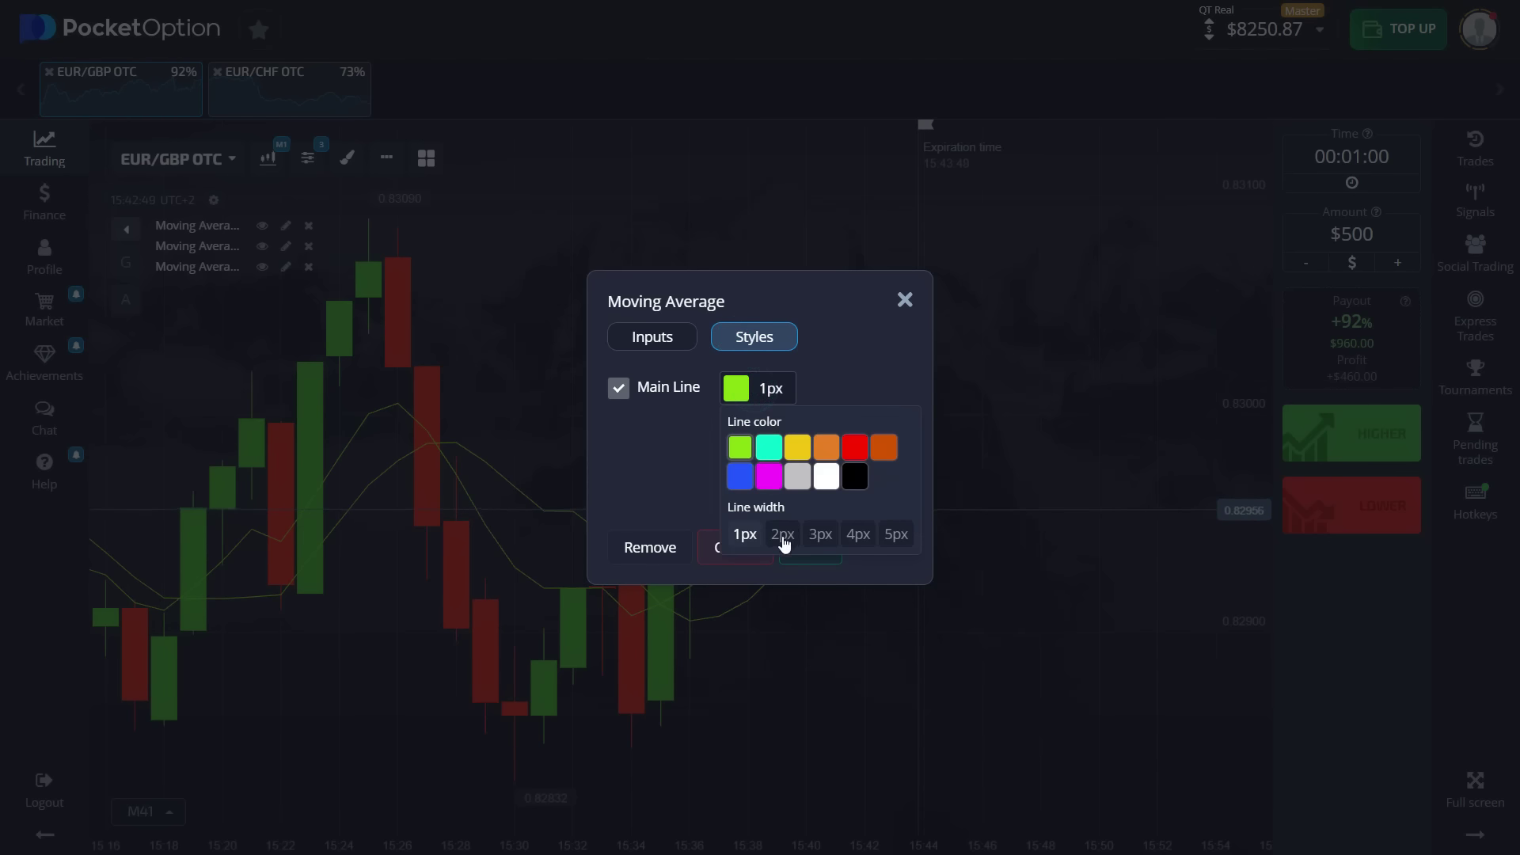
pyautogui.click(818, 535)
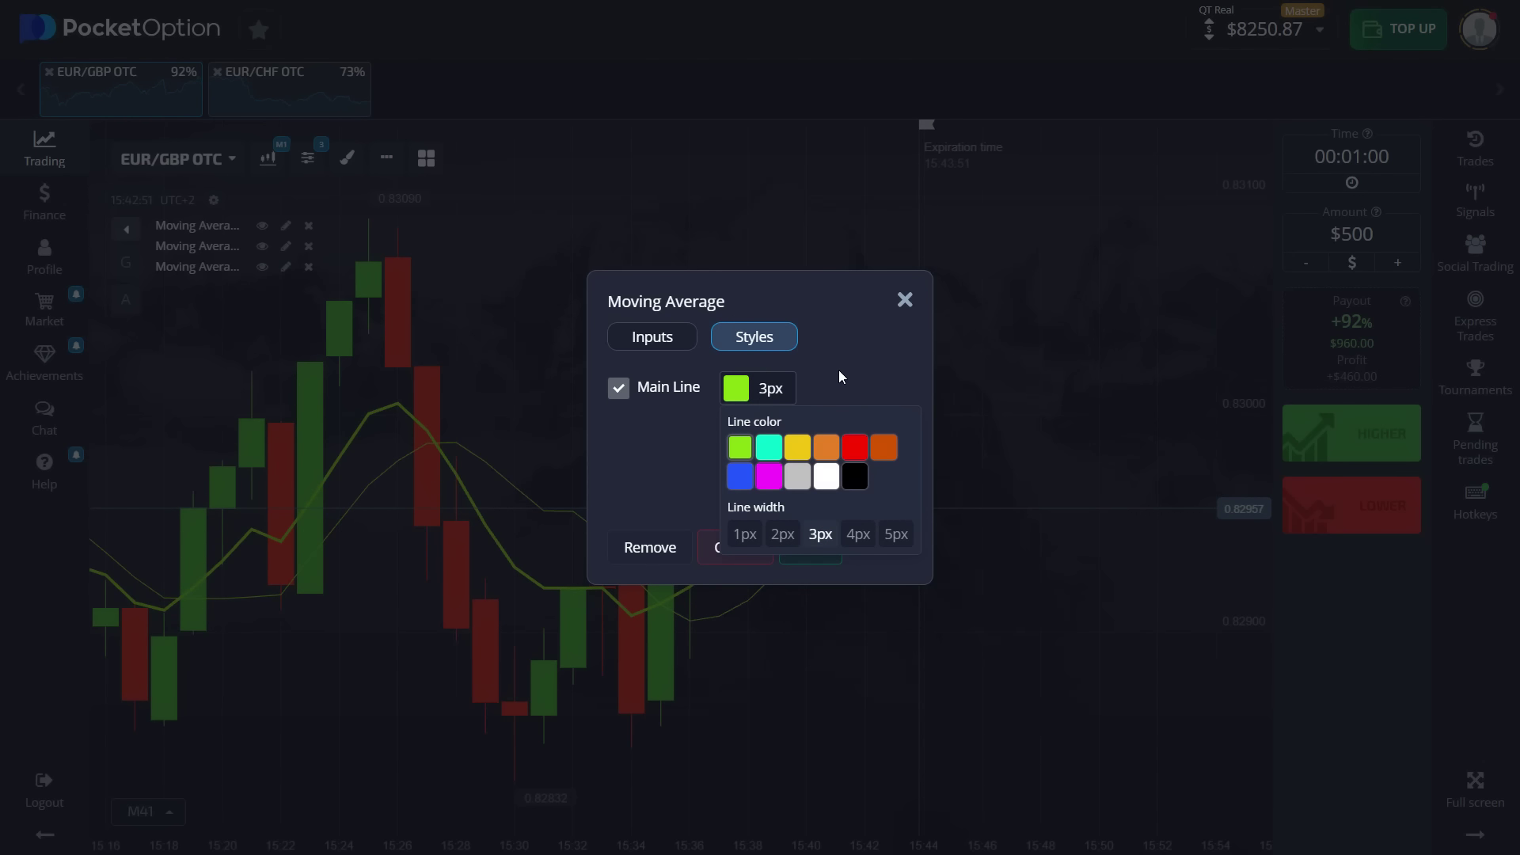
pyautogui.click(838, 369)
pyautogui.click(808, 545)
# Make the second Moving Average a 17-period EMA with a 3px dark orange line.
pyautogui.click(813, 536)
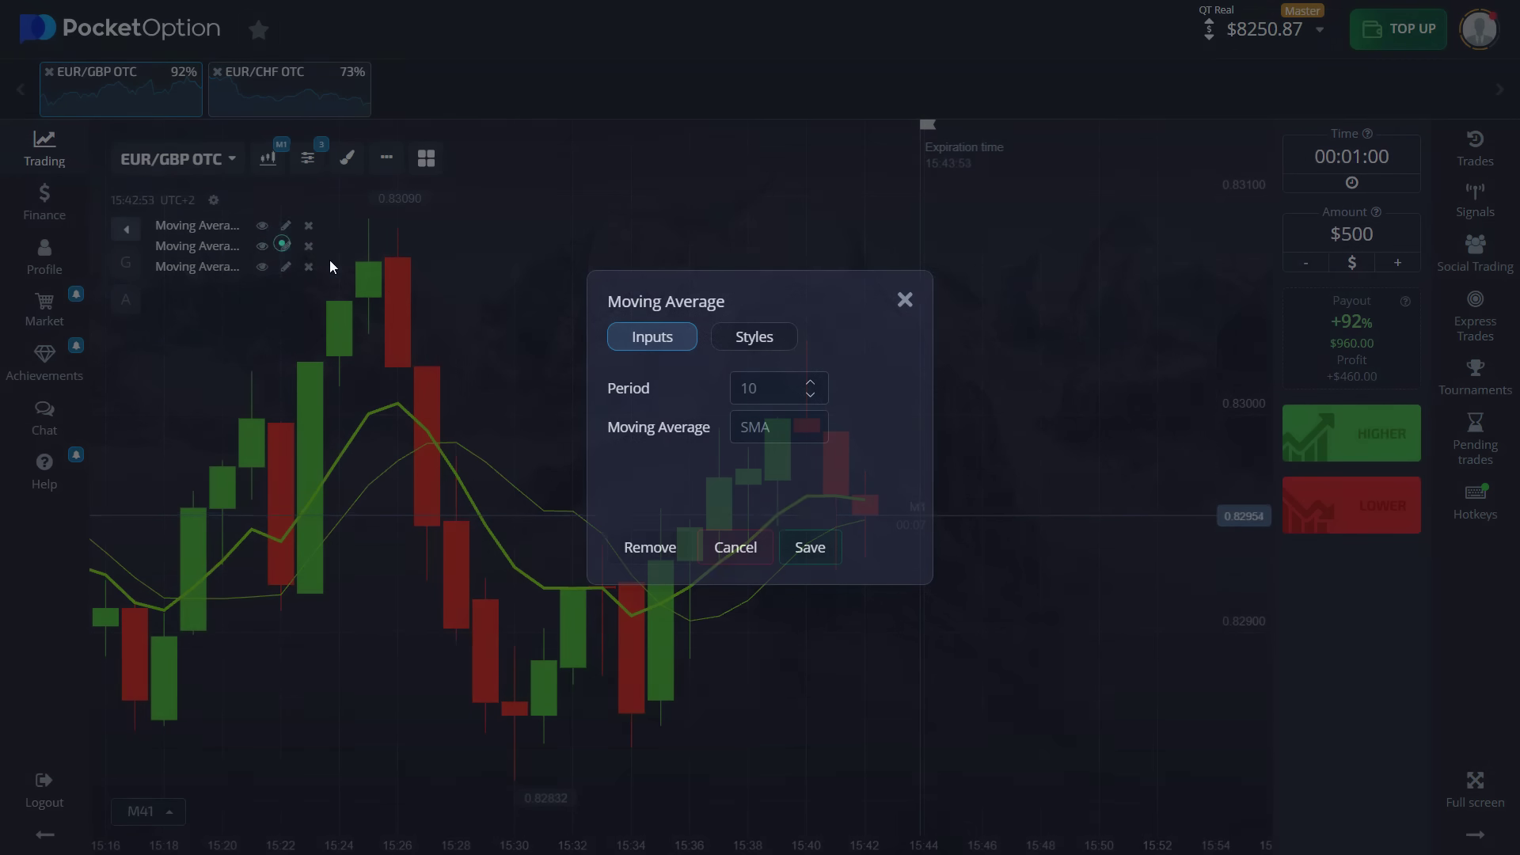
pyautogui.moveTo(780, 386); pyautogui.dragTo(653, 380)
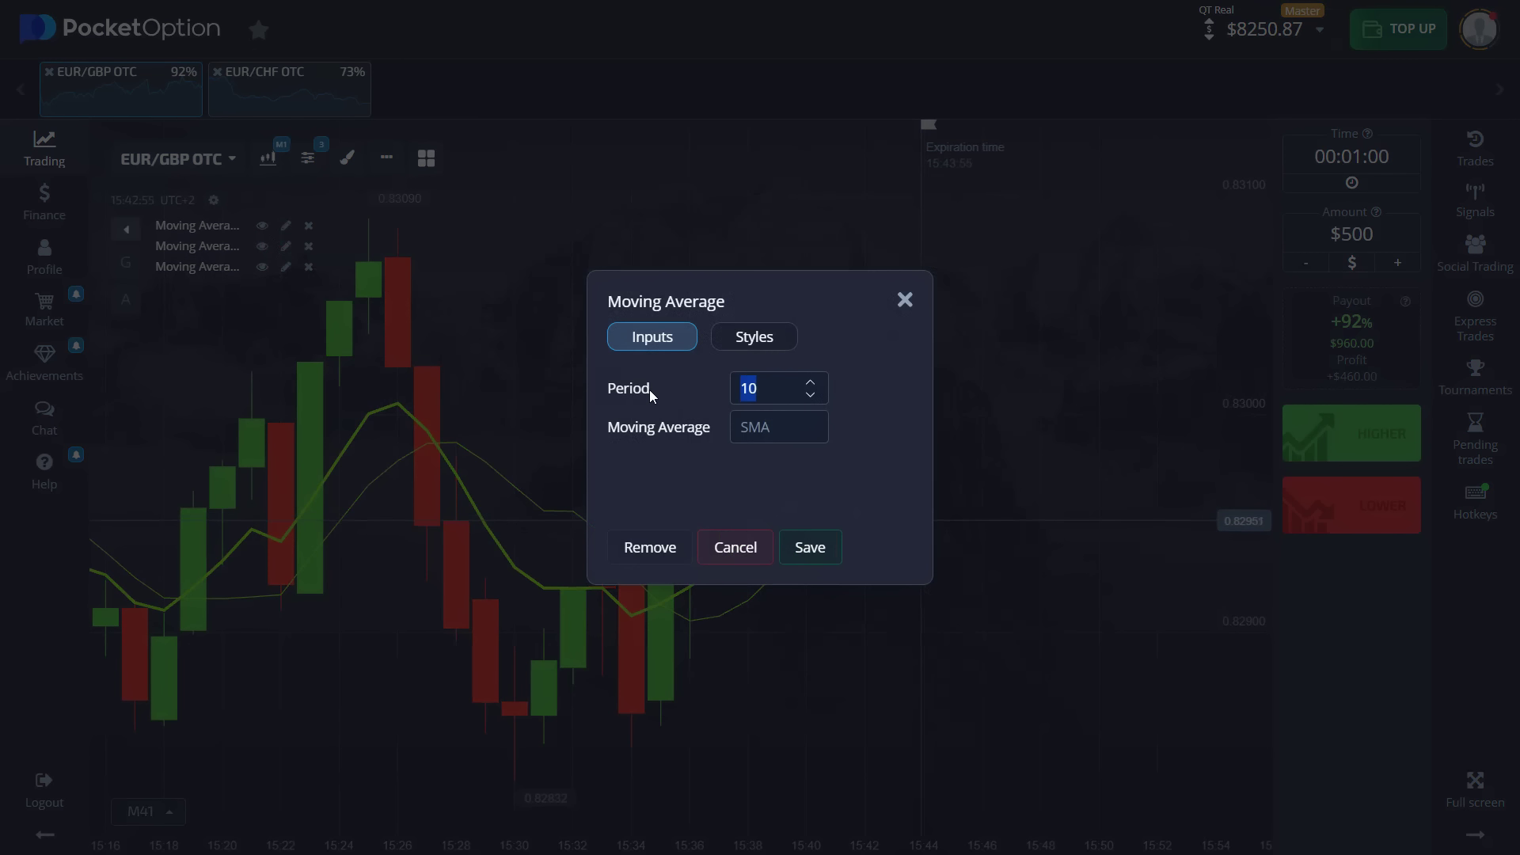
pyautogui.write('17')
pyautogui.click(782, 428)
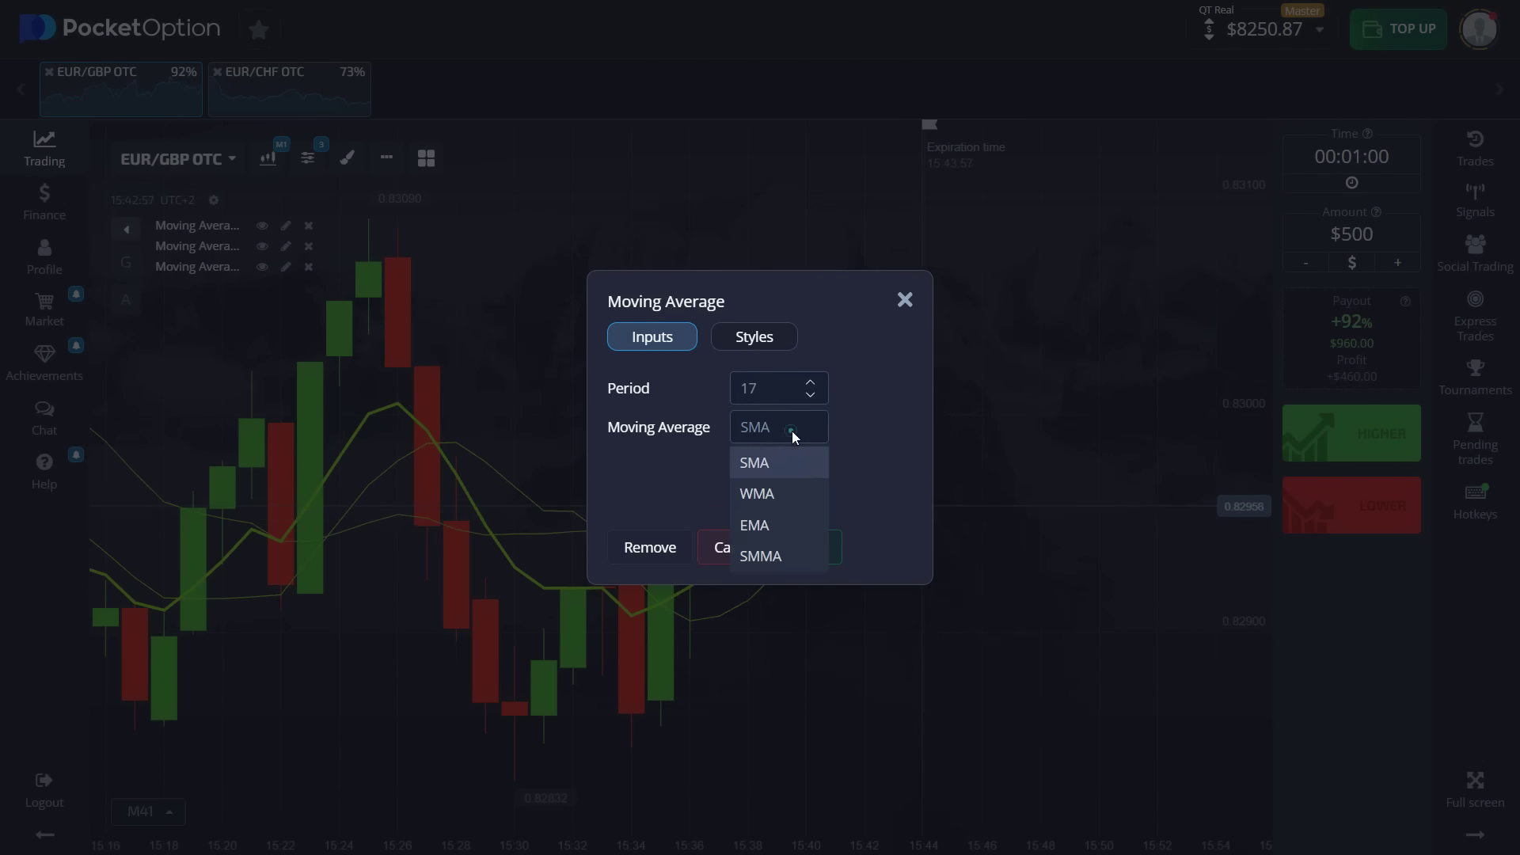
pyautogui.click(778, 529)
pyautogui.click(755, 340)
pyautogui.click(768, 390)
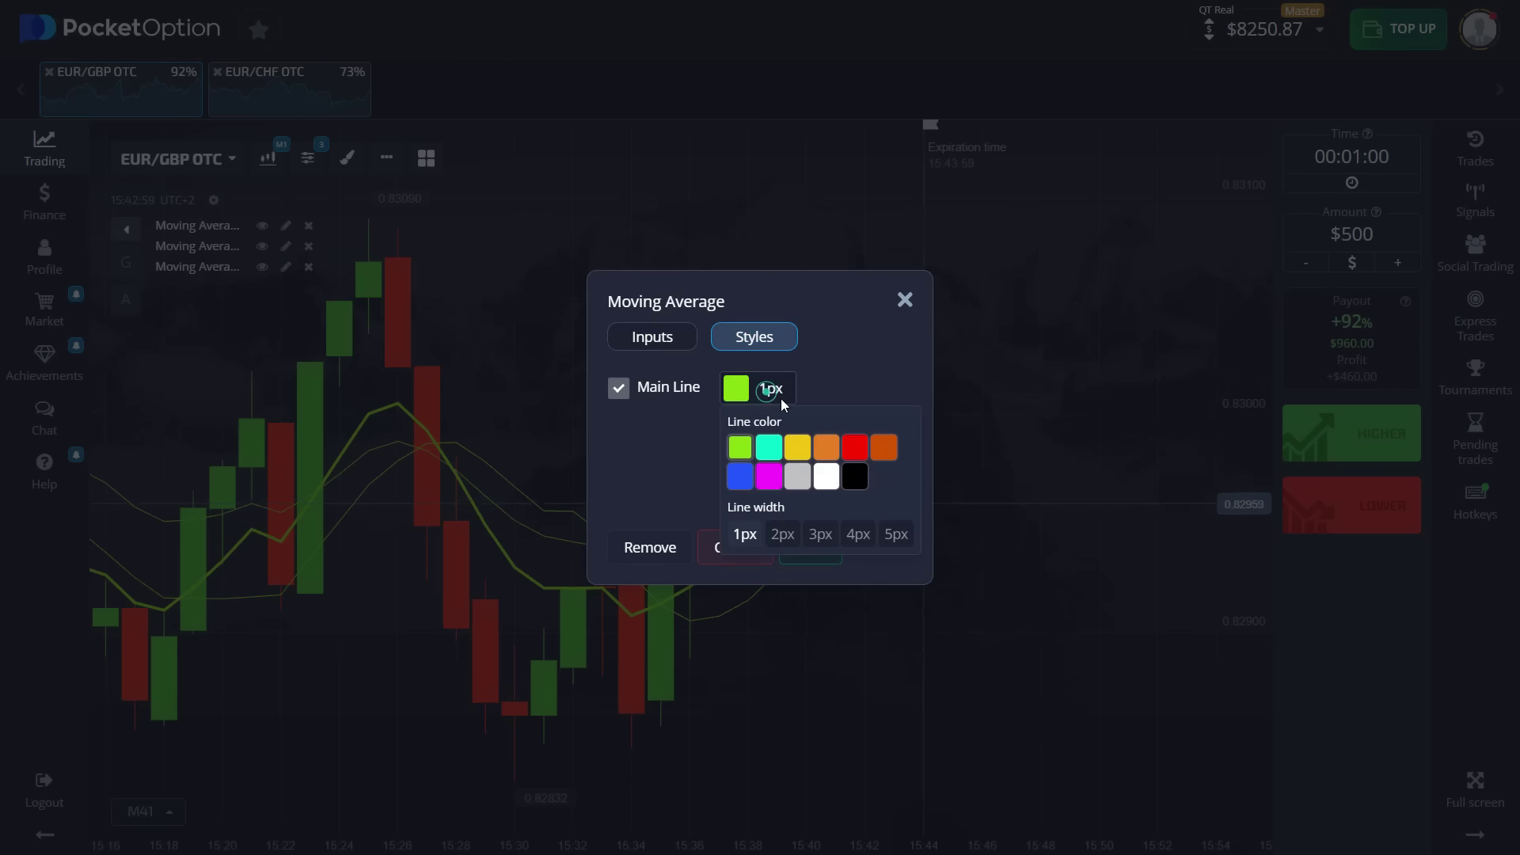
pyautogui.click(883, 445)
pyautogui.click(819, 533)
pyautogui.click(866, 378)
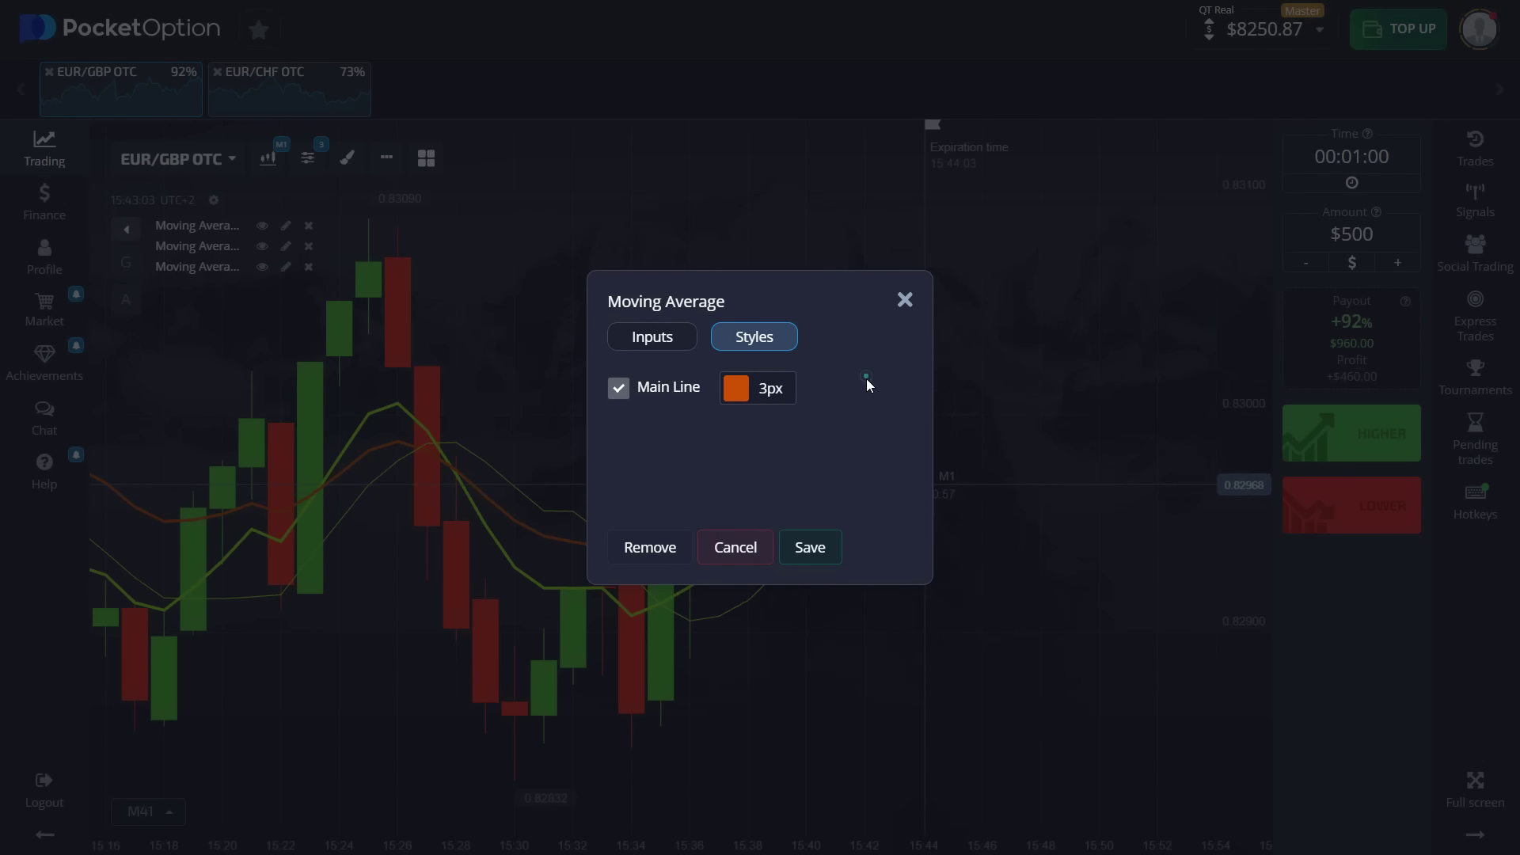
pyautogui.click(819, 555)
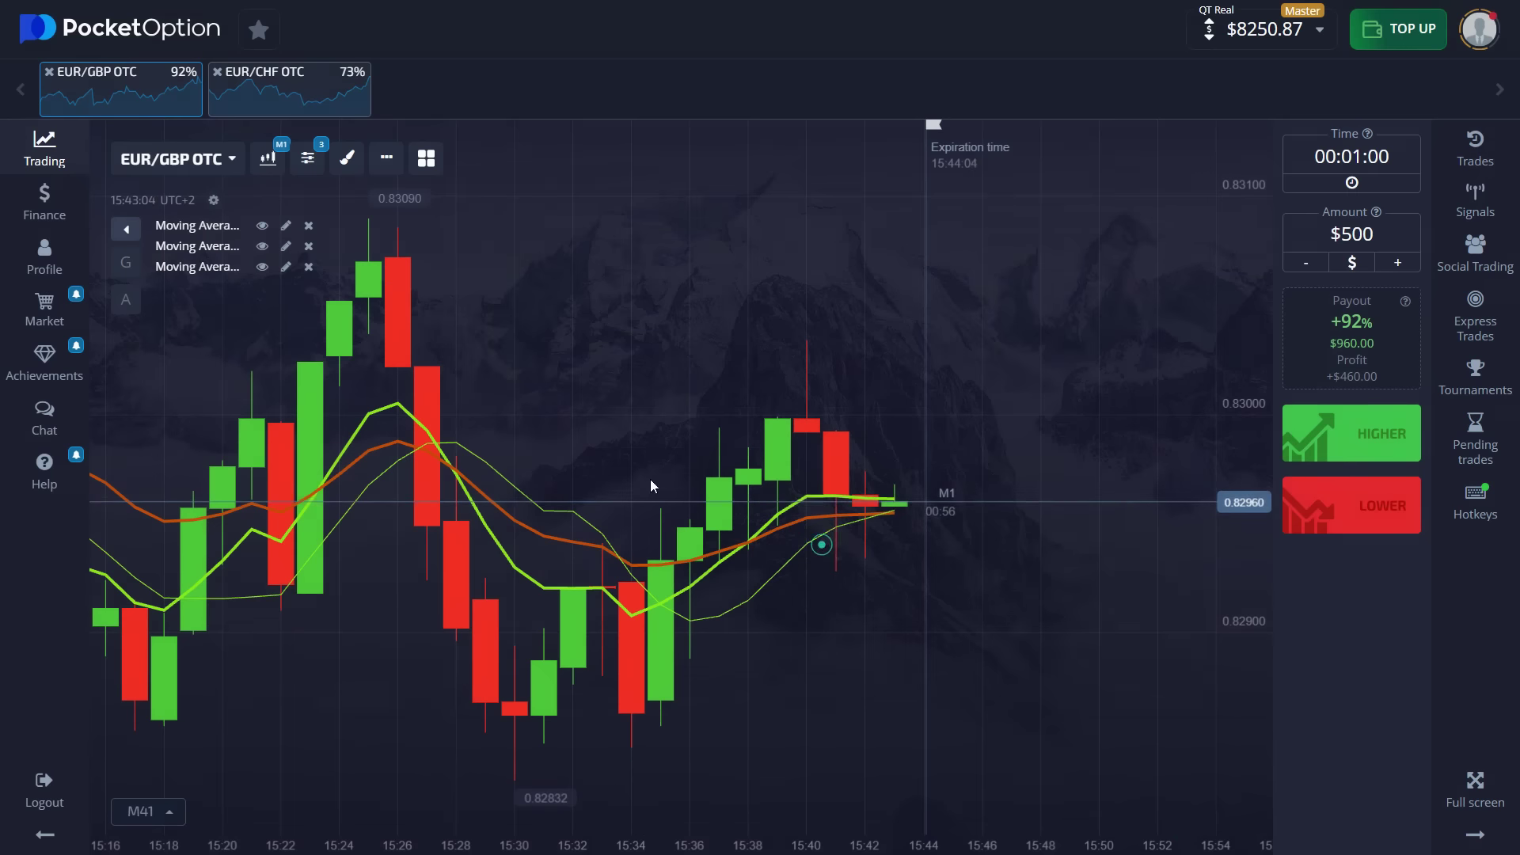
# Make the third Moving Average a 26-period EMA with a 3px red line.
pyautogui.click(286, 268)
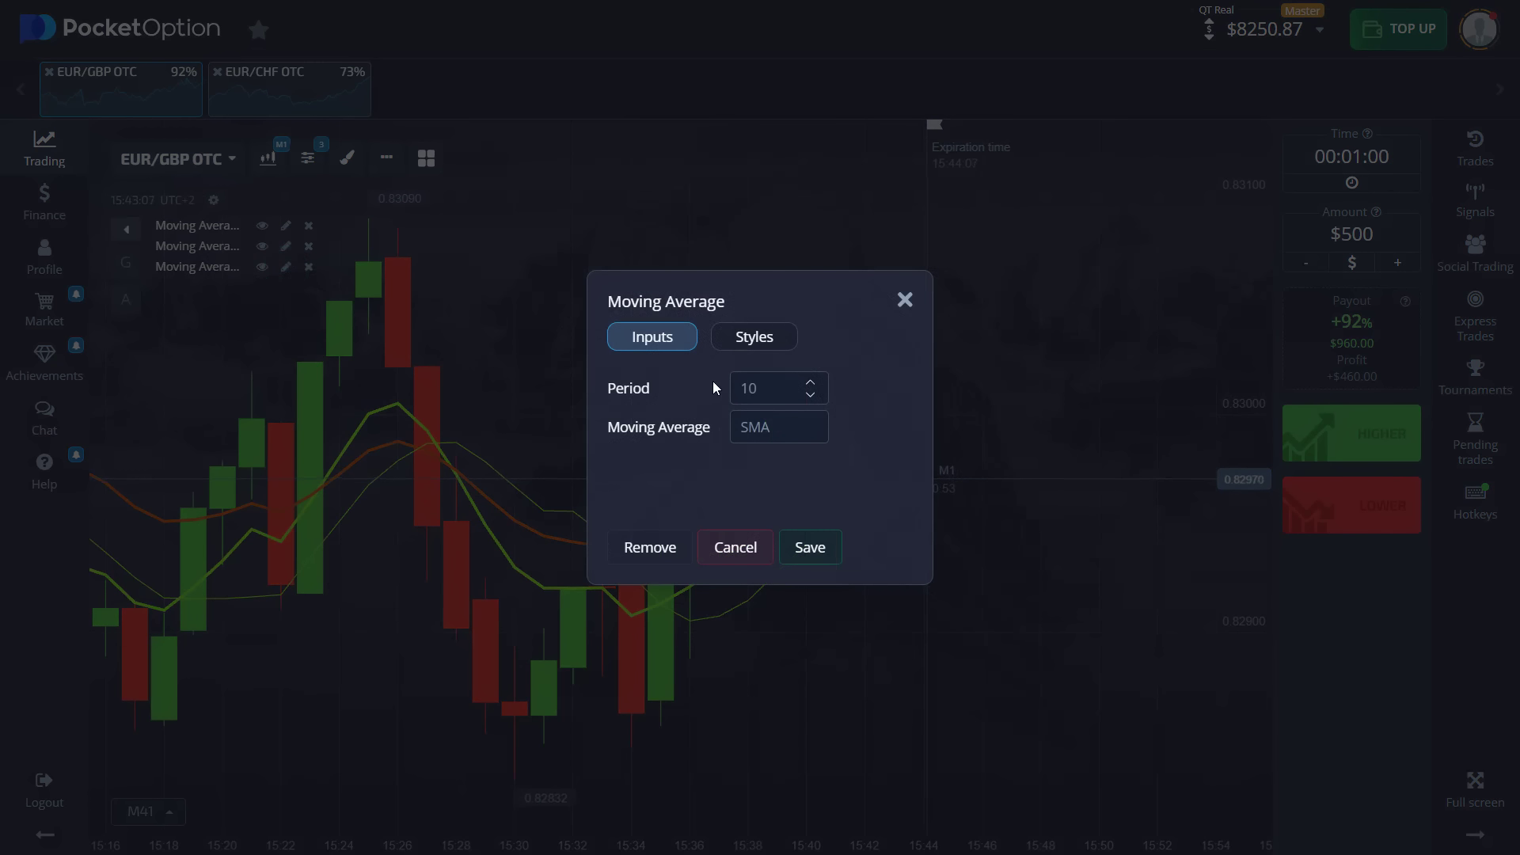
pyautogui.doubleClick(753, 388)
pyautogui.write('26')
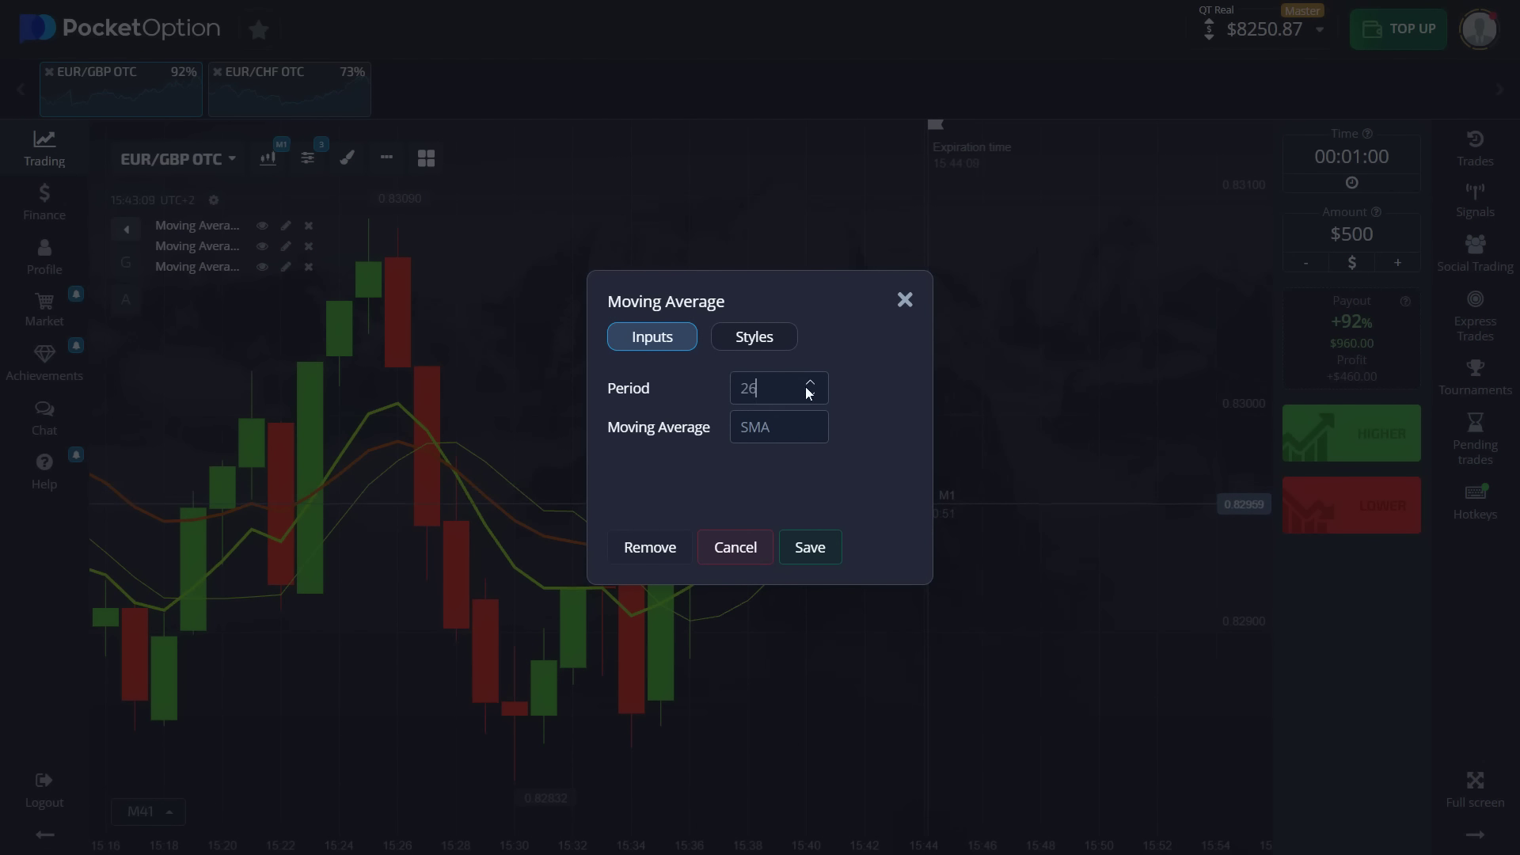
pyautogui.click(777, 428)
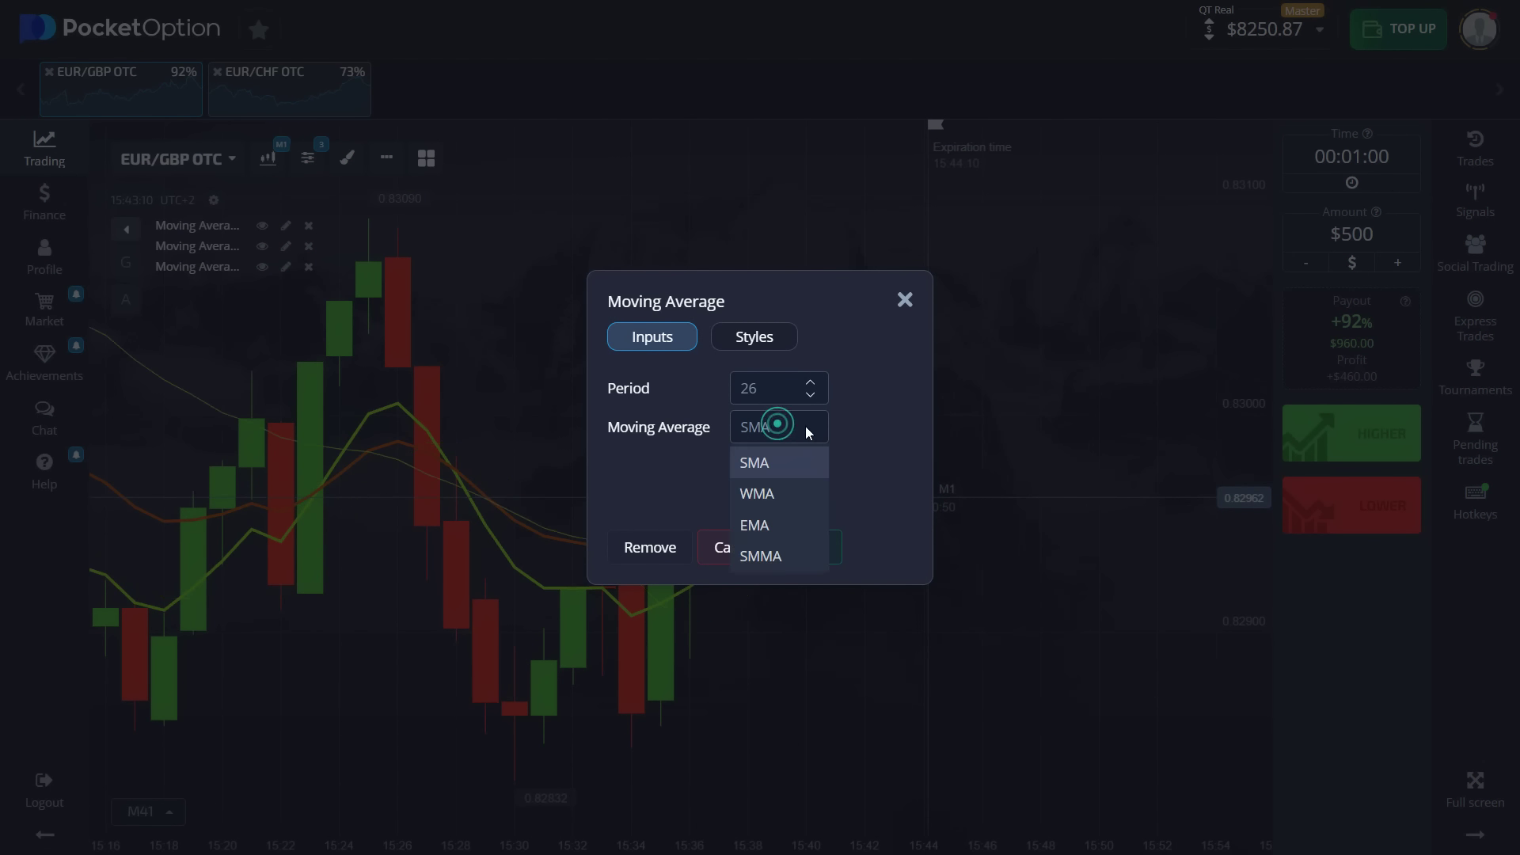
pyautogui.click(784, 527)
pyautogui.click(754, 348)
pyautogui.click(768, 395)
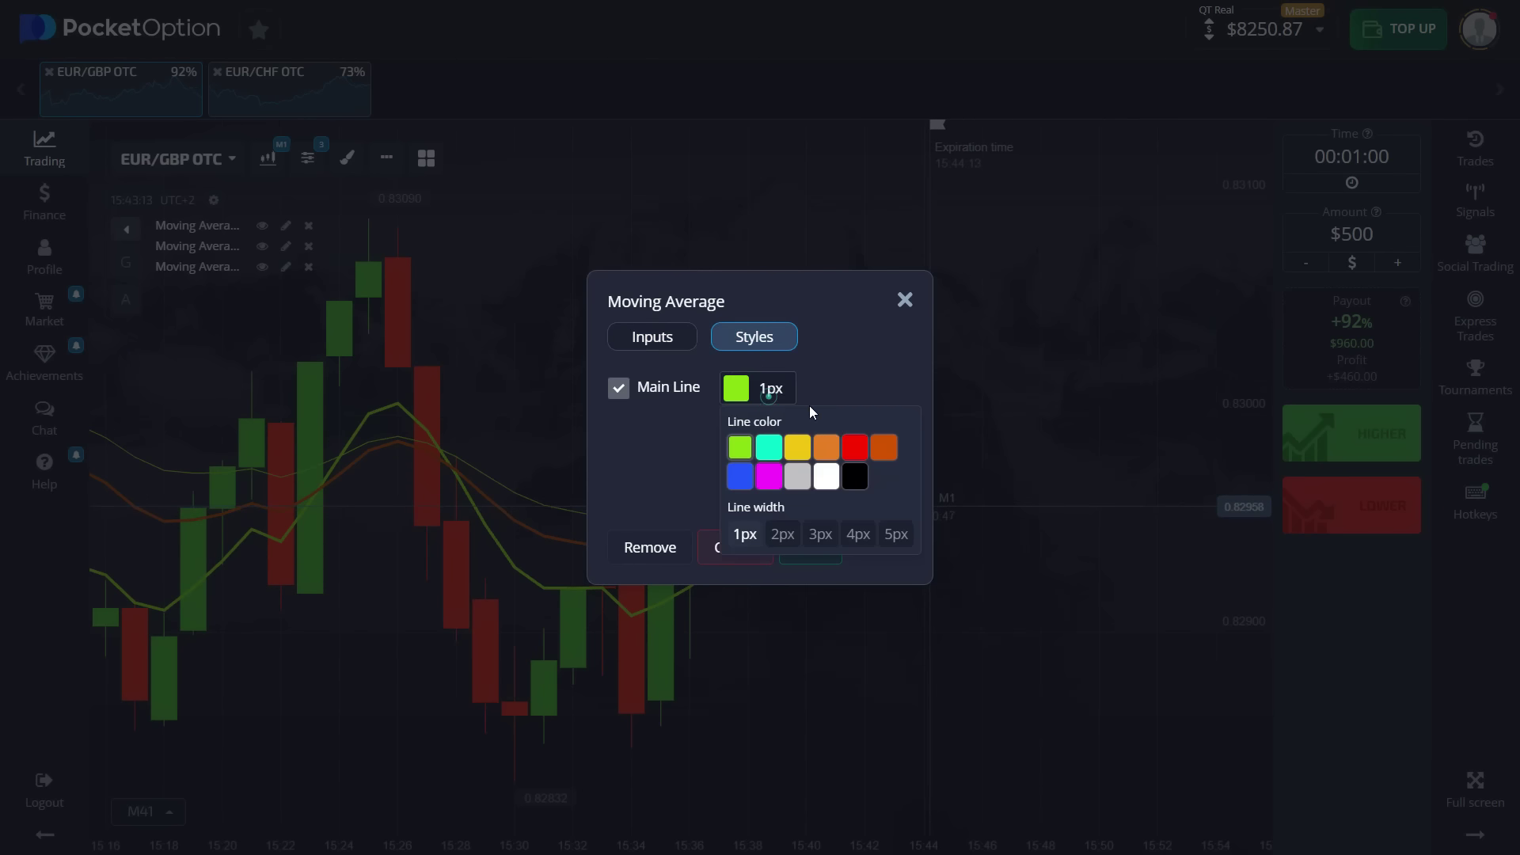
pyautogui.click(855, 447)
pyautogui.click(820, 534)
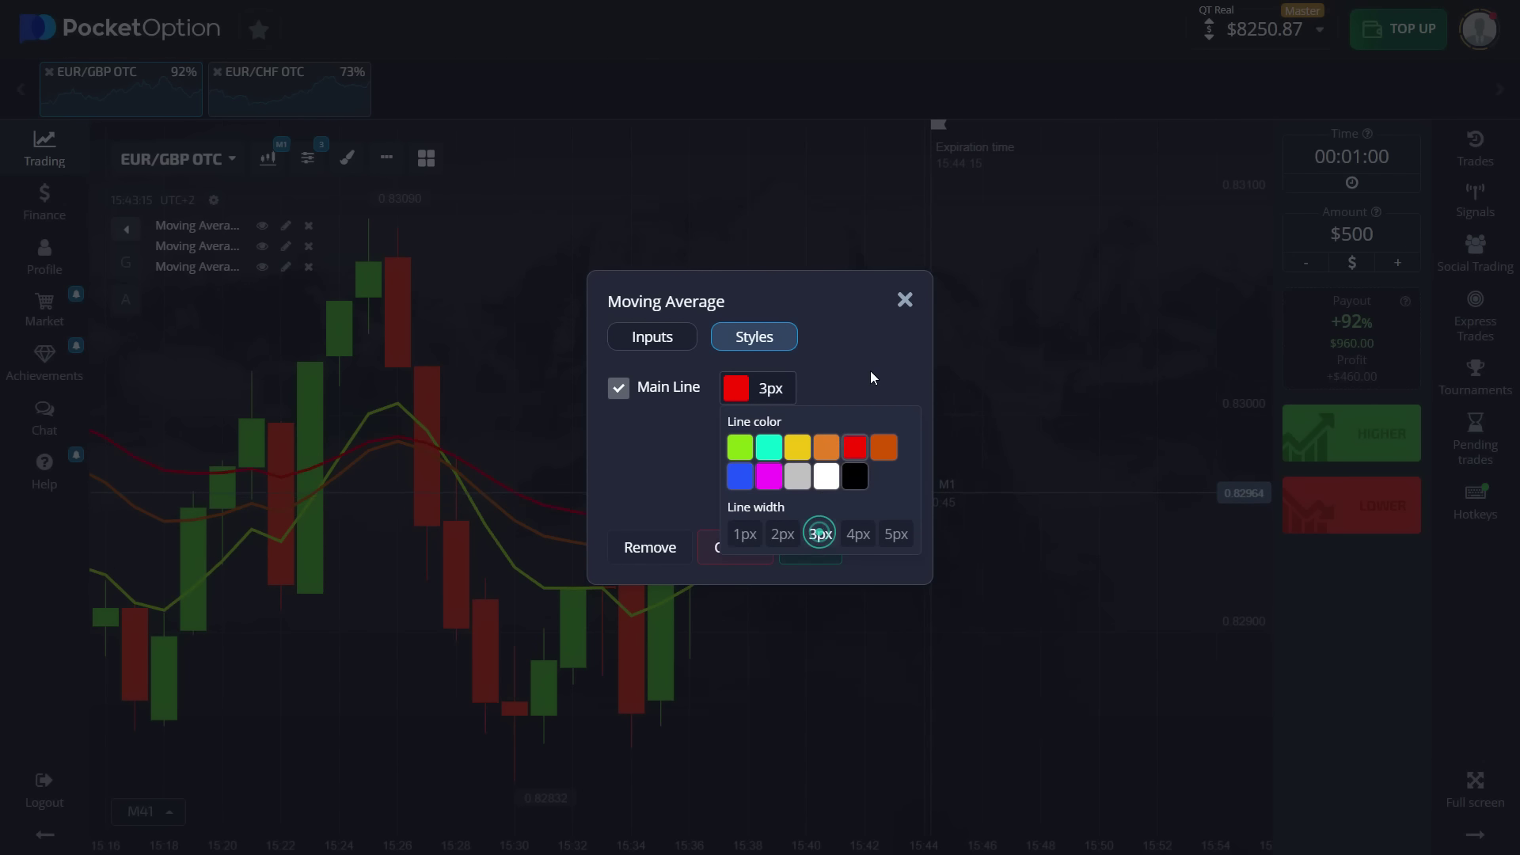
pyautogui.click(871, 372)
pyautogui.click(811, 550)
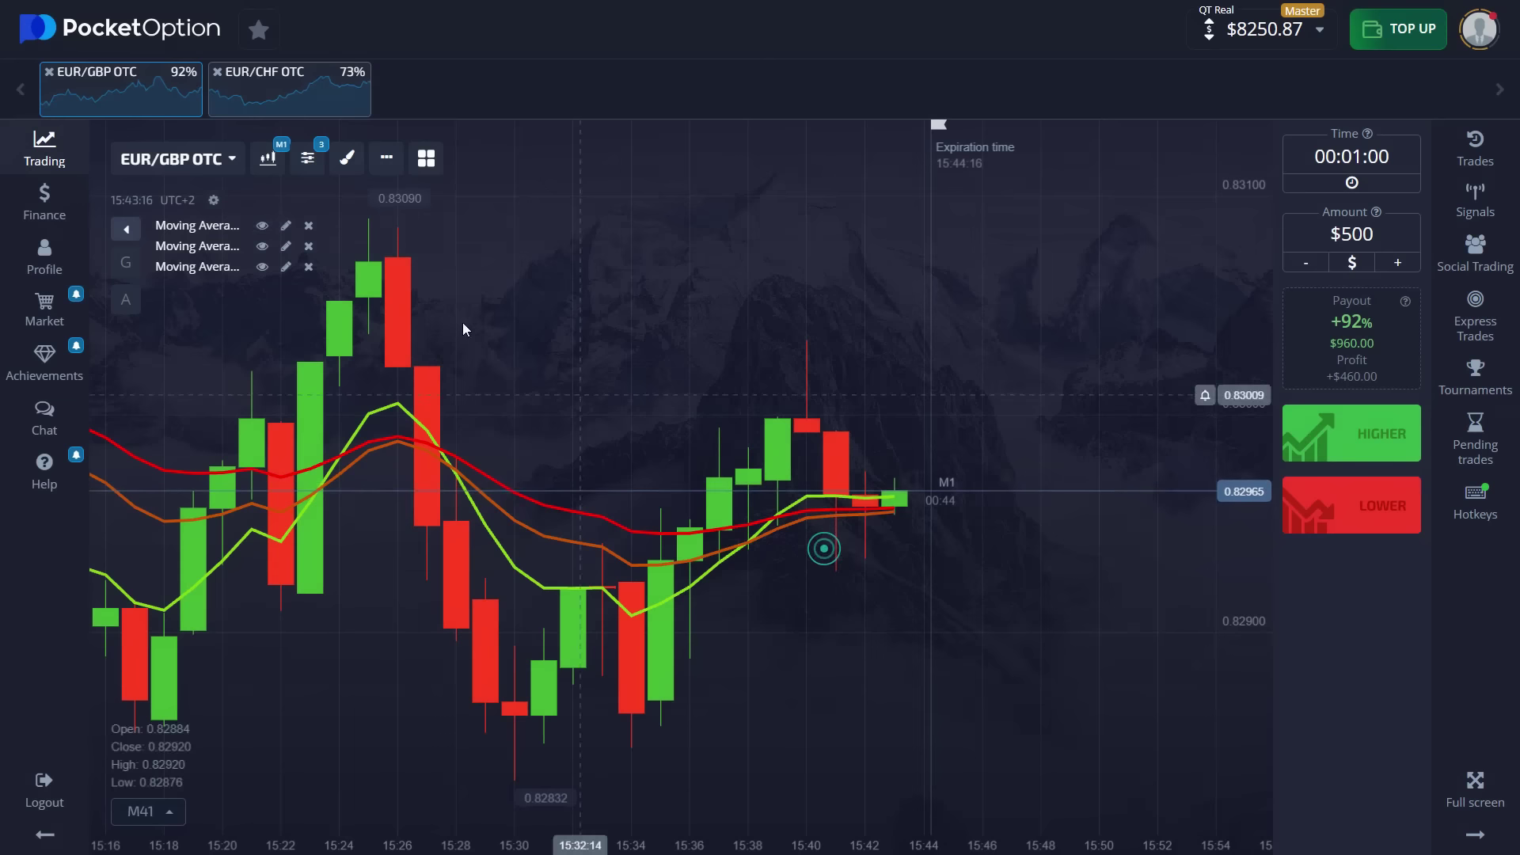
# Add the Awesome Oscillator and set its Period Short to 7 and Period Long to 36.
pyautogui.click(308, 160)
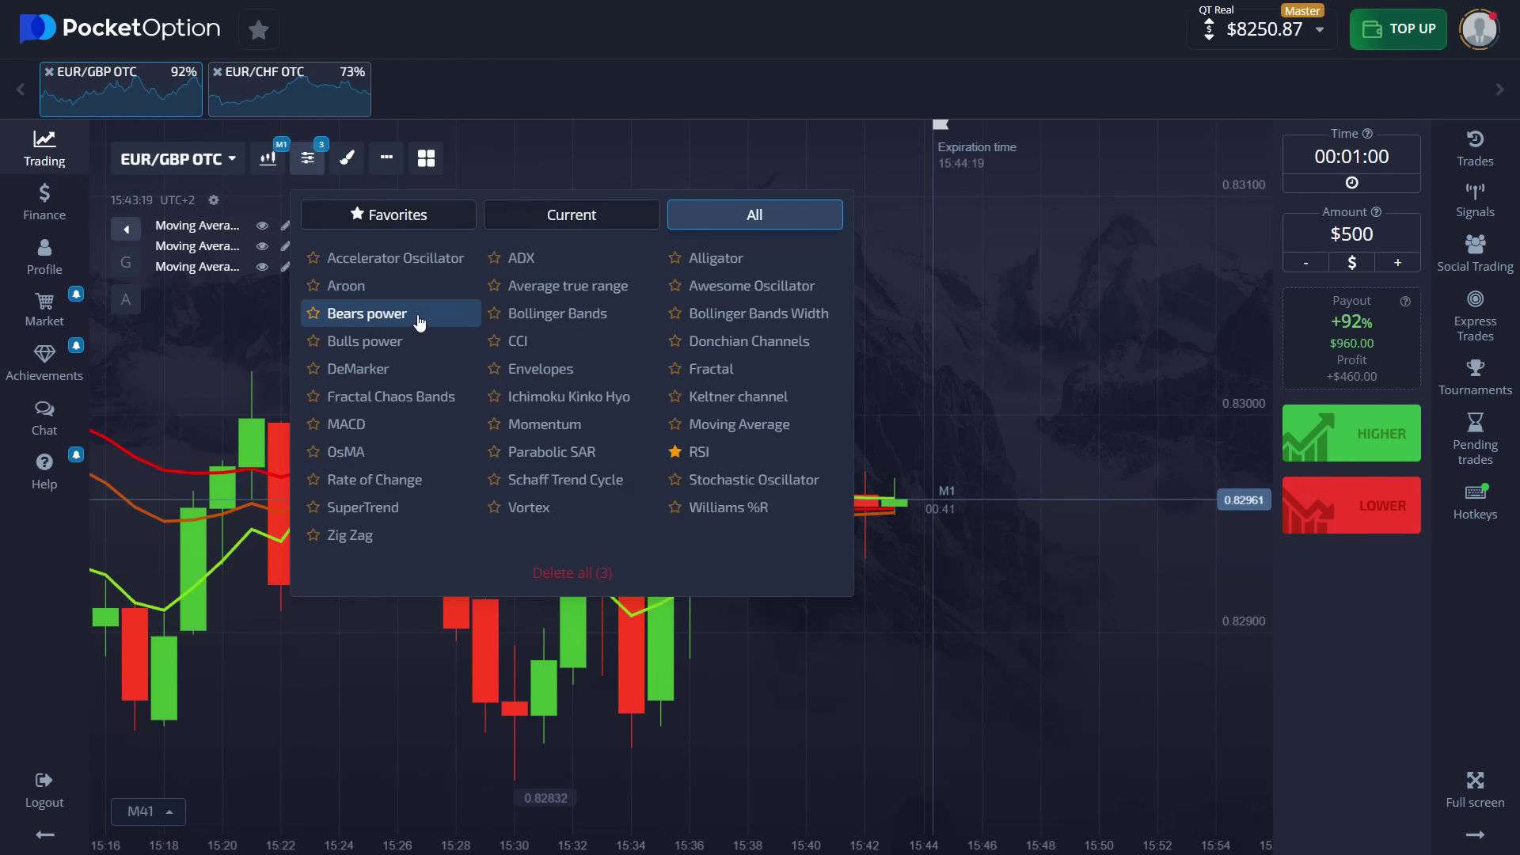
pyautogui.click(744, 285)
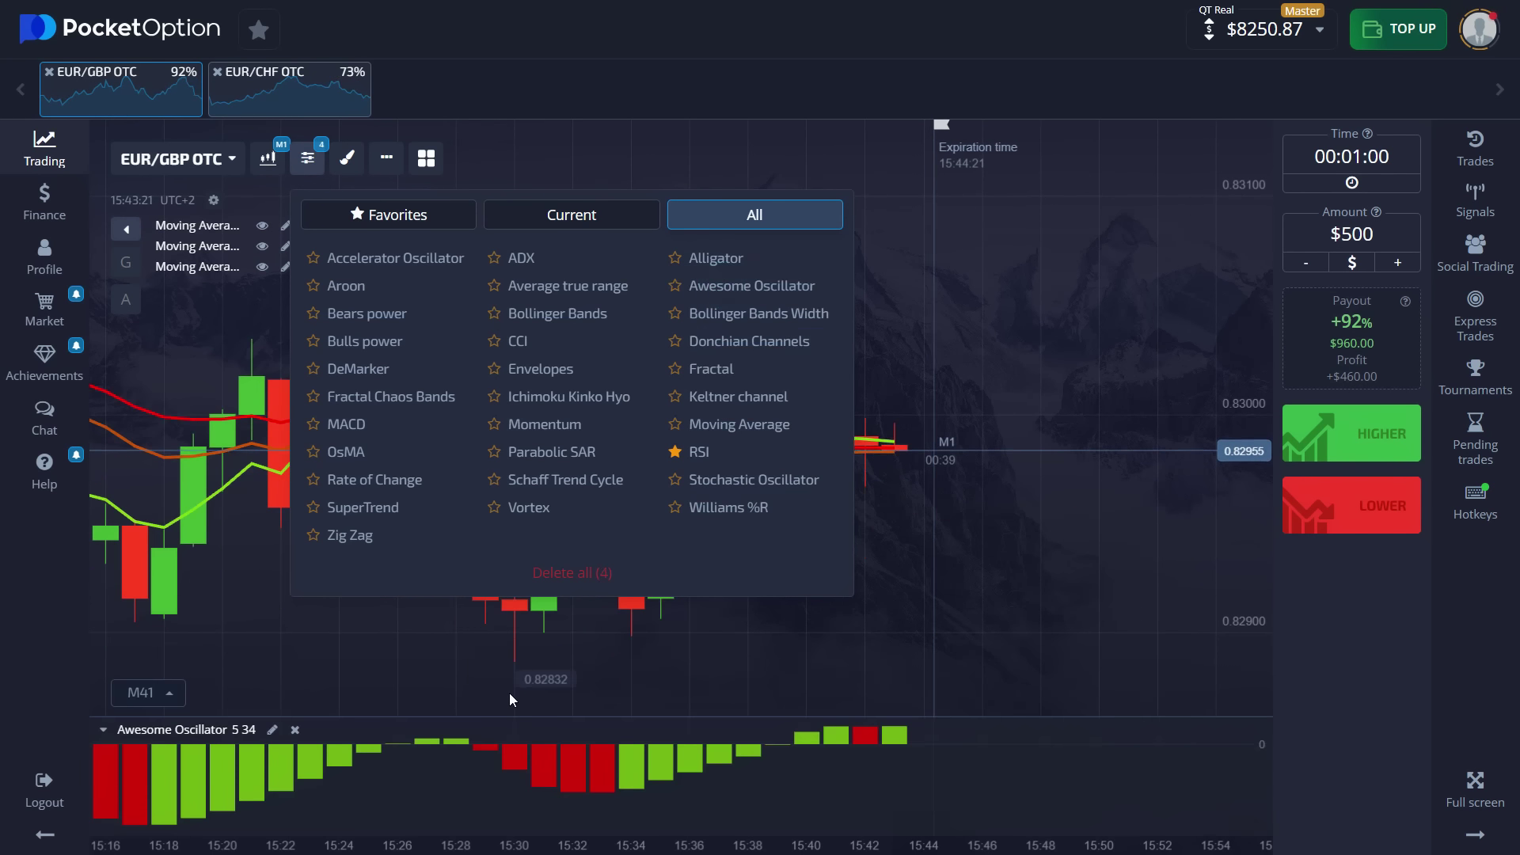
pyautogui.click(510, 695)
pyautogui.click(272, 730)
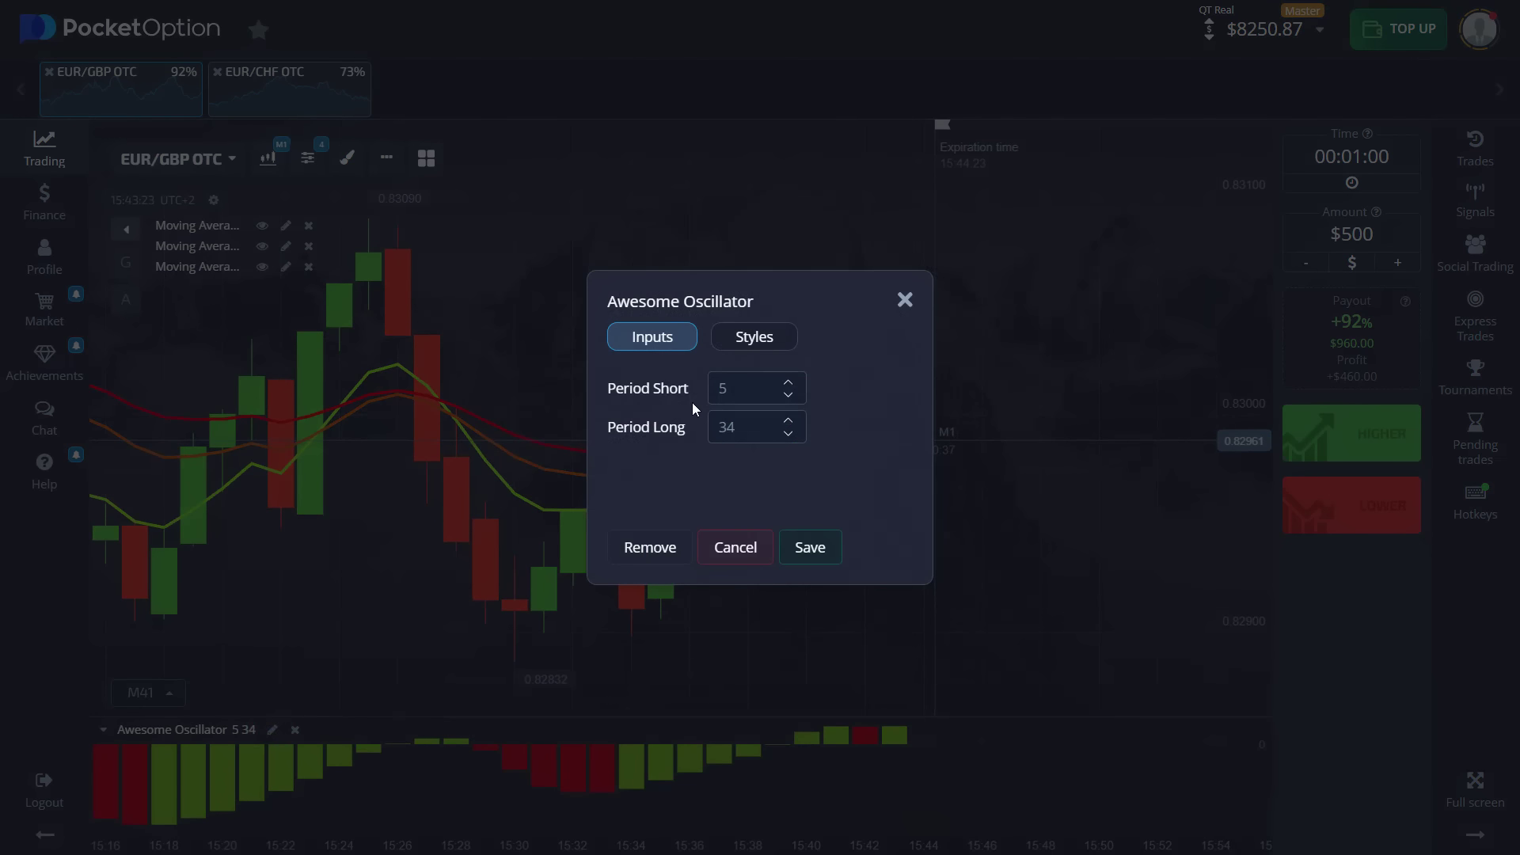
pyautogui.click(740, 388)
pyautogui.write('7')
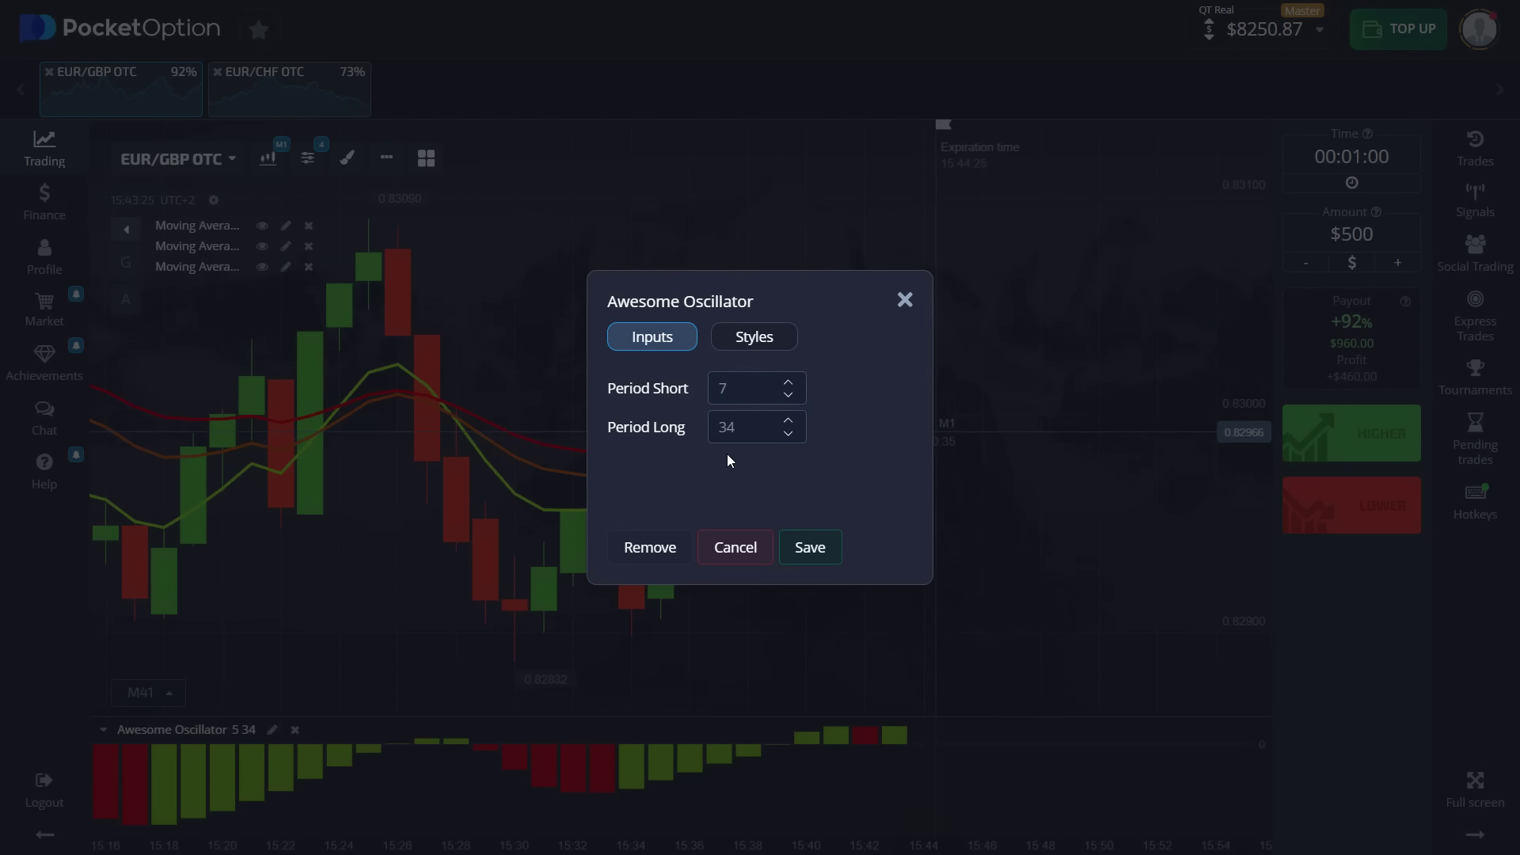
pyautogui.click(678, 427)
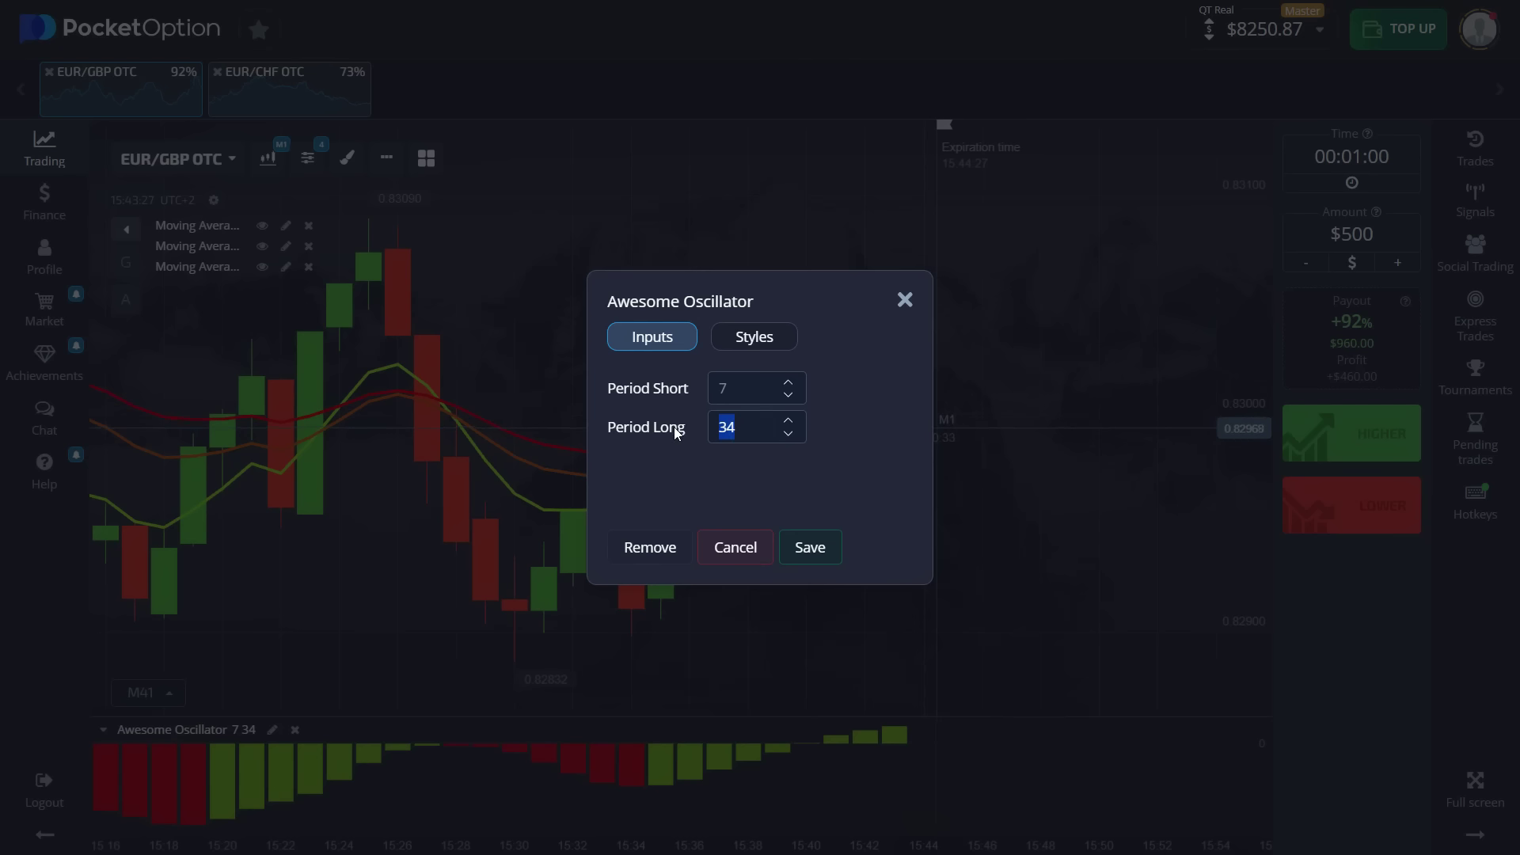
pyautogui.write('36')
pyautogui.click(858, 478)
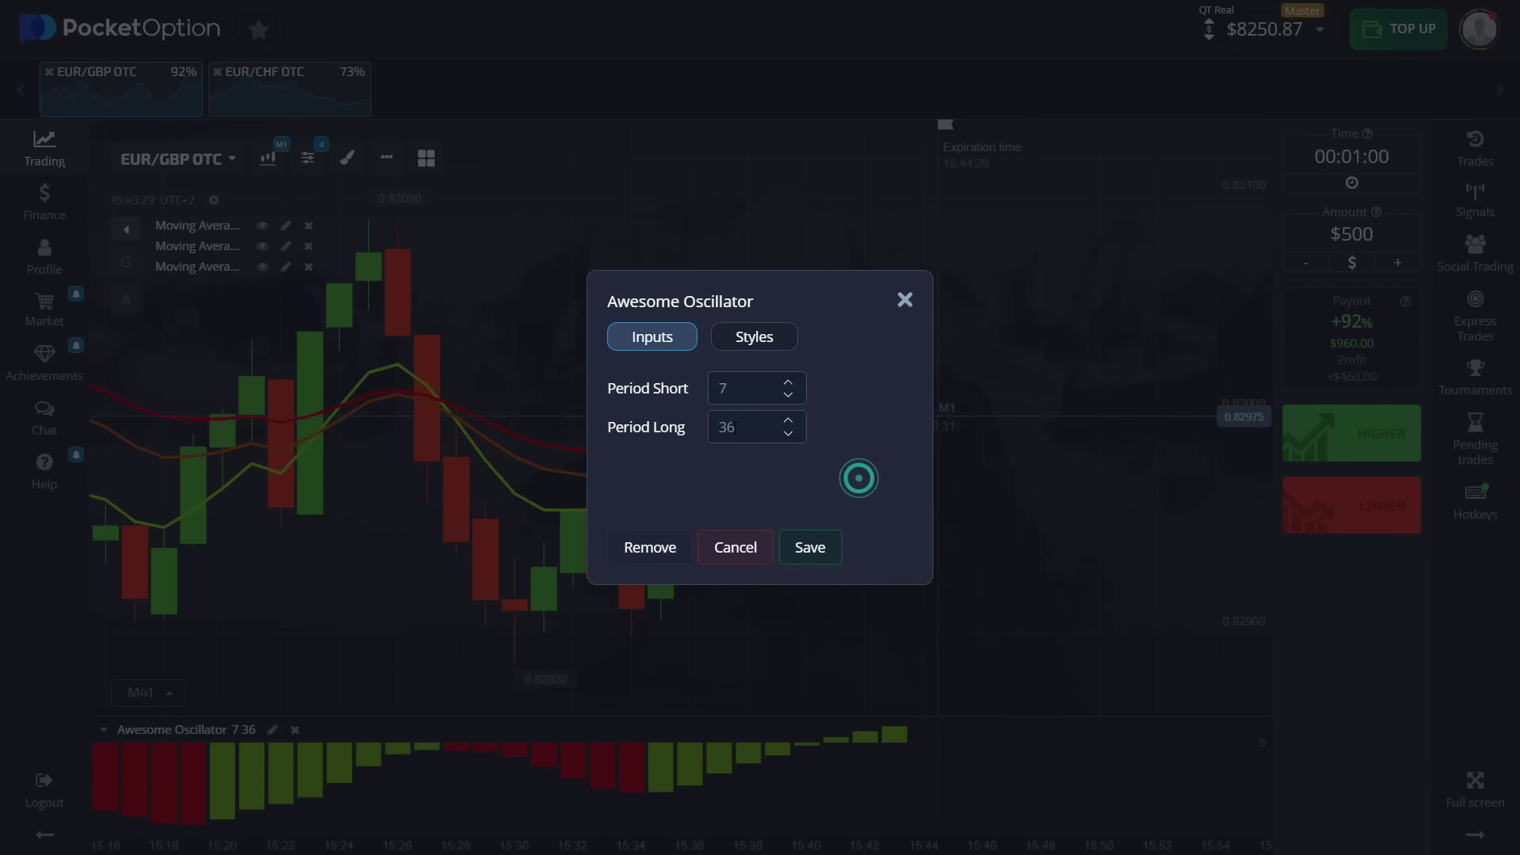
pyautogui.click(808, 552)
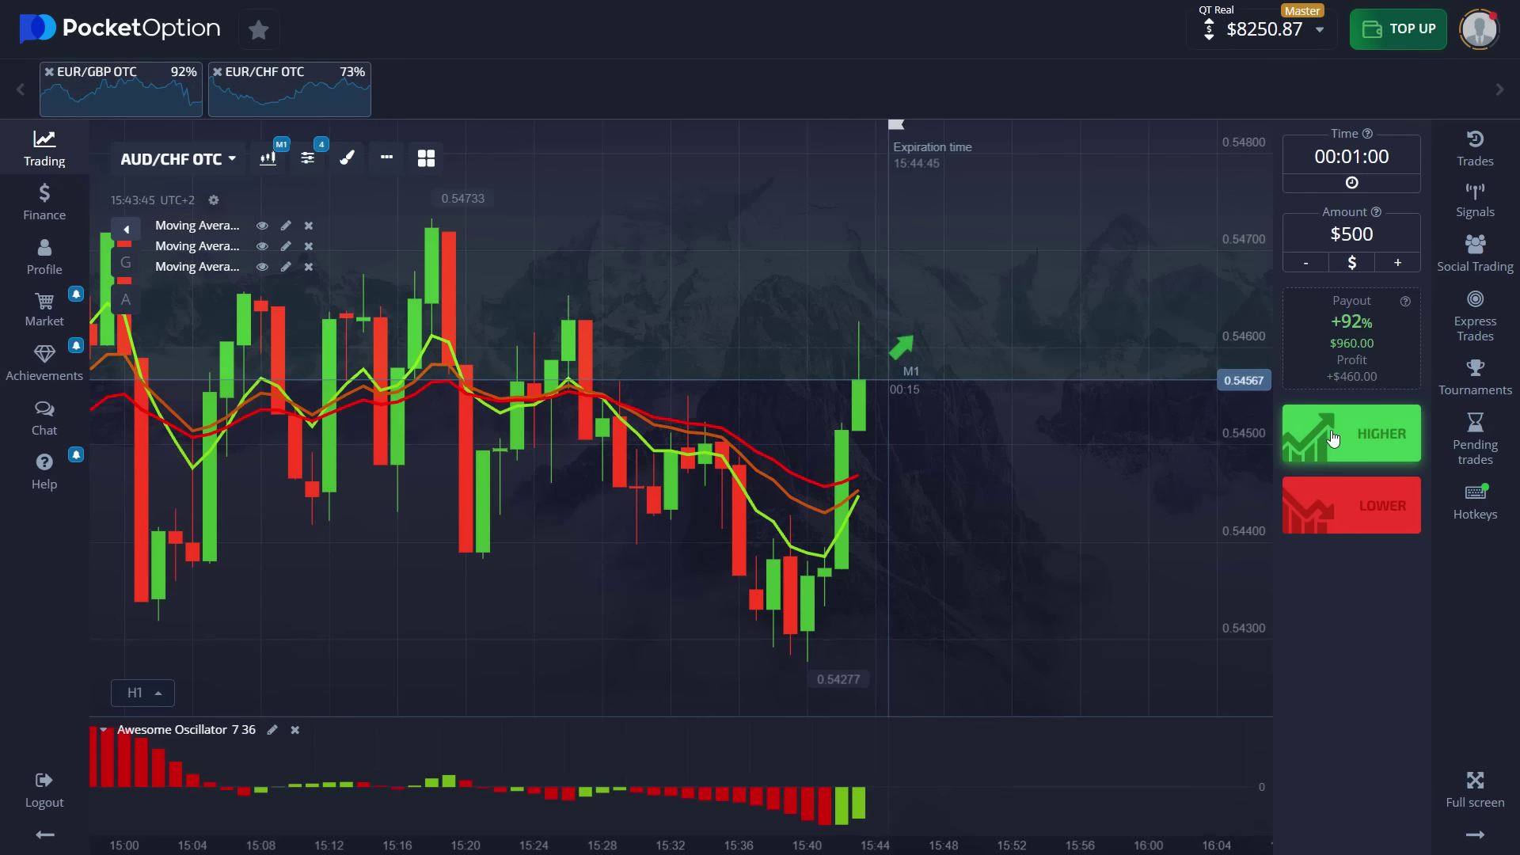
pyautogui.click(1334, 437)
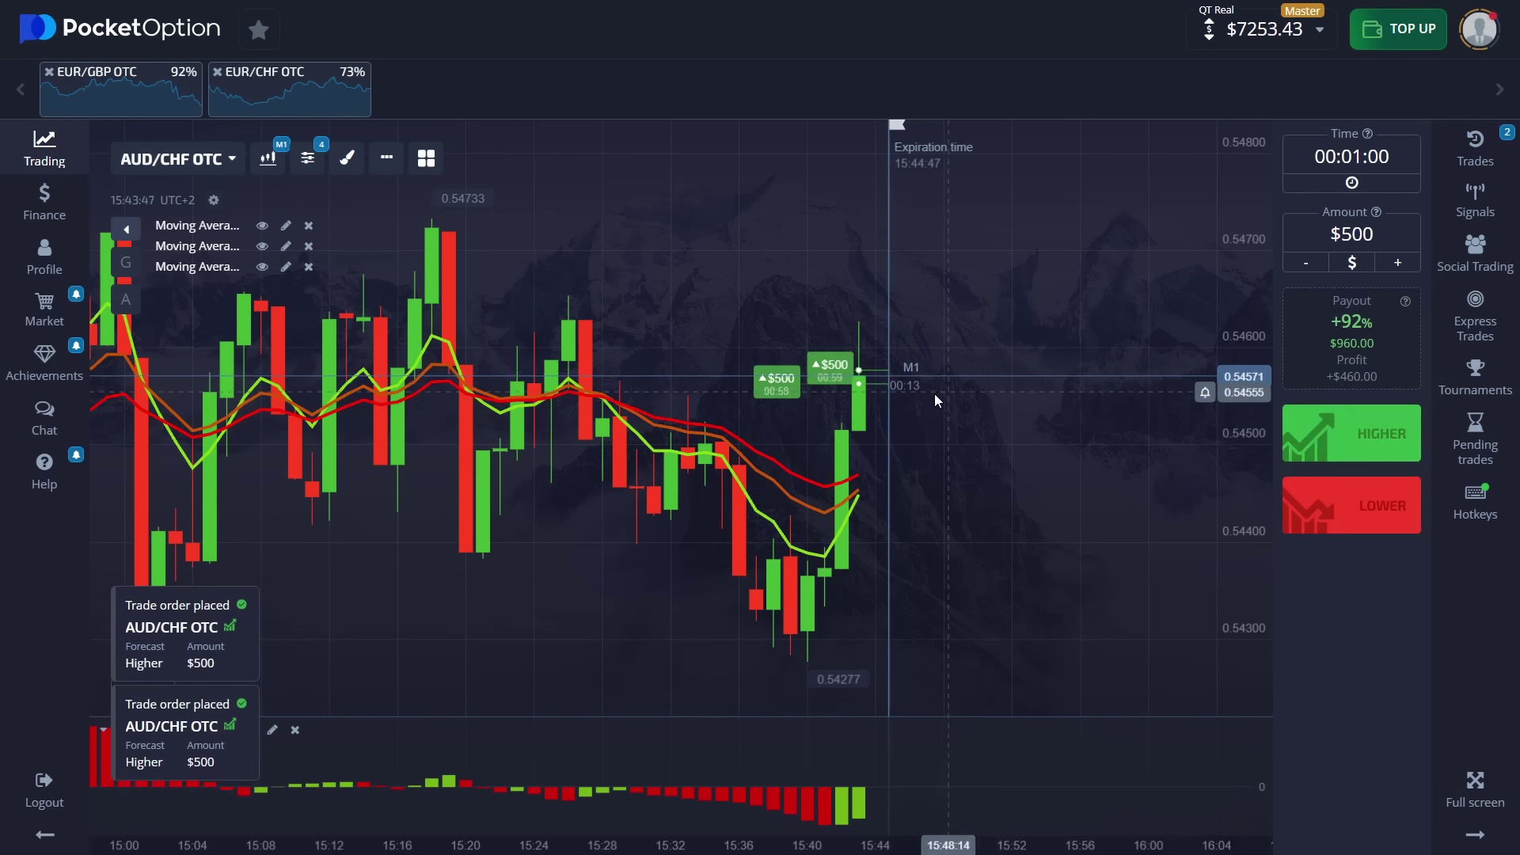
# Place a $500 Higher trade on AUD/CHF OTC and follow the chart until it settles.
pyautogui.scroll(2, 934, 393)
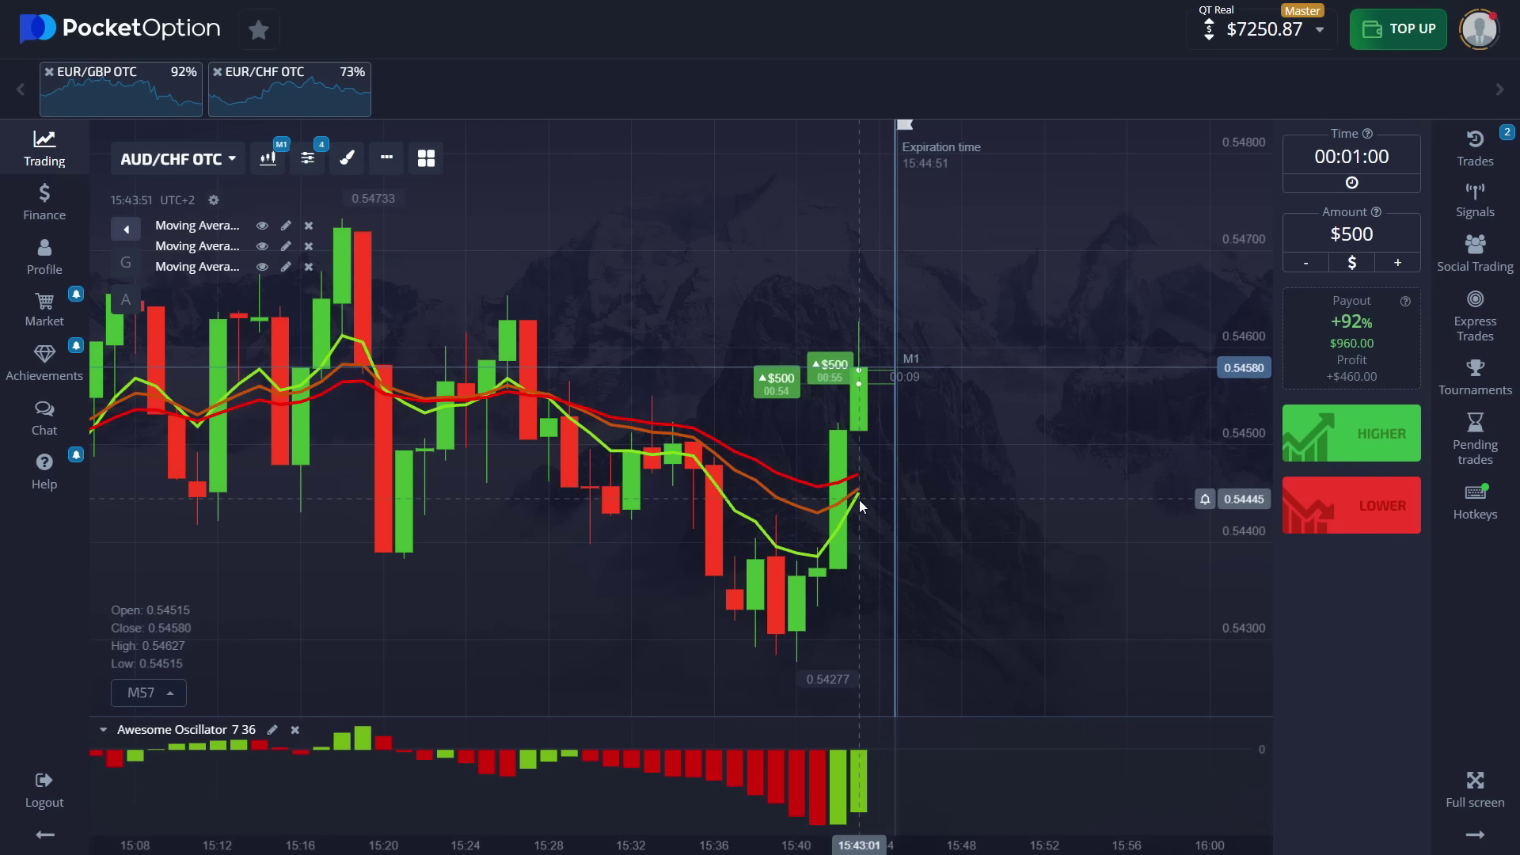
pyautogui.scroll(2, 887, 507)
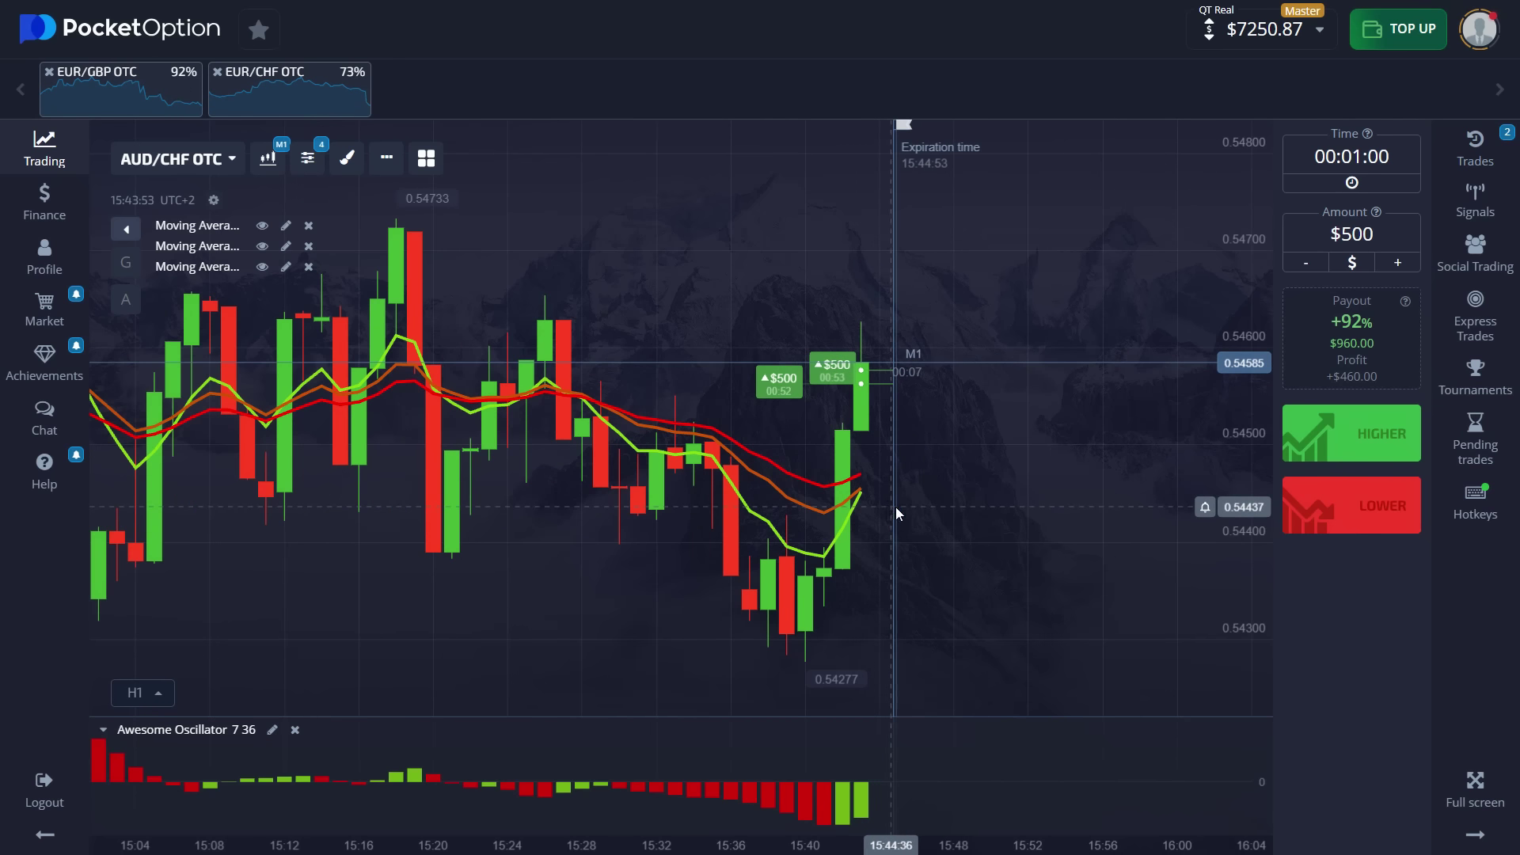
pyautogui.scroll(1, 882, 511)
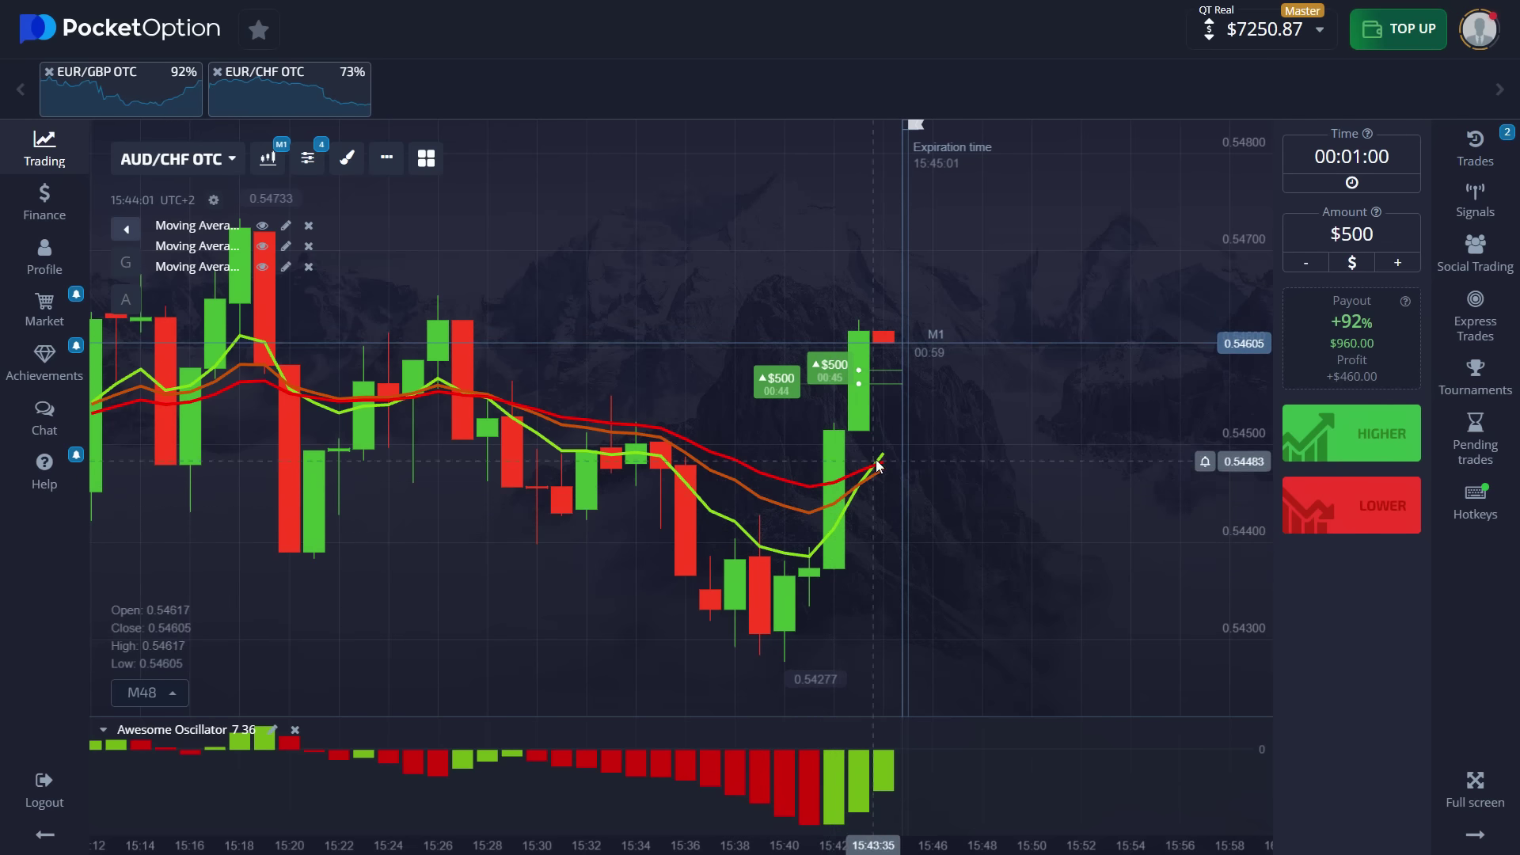
pyautogui.moveTo(1052, 493); pyautogui.dragTo(985, 492)
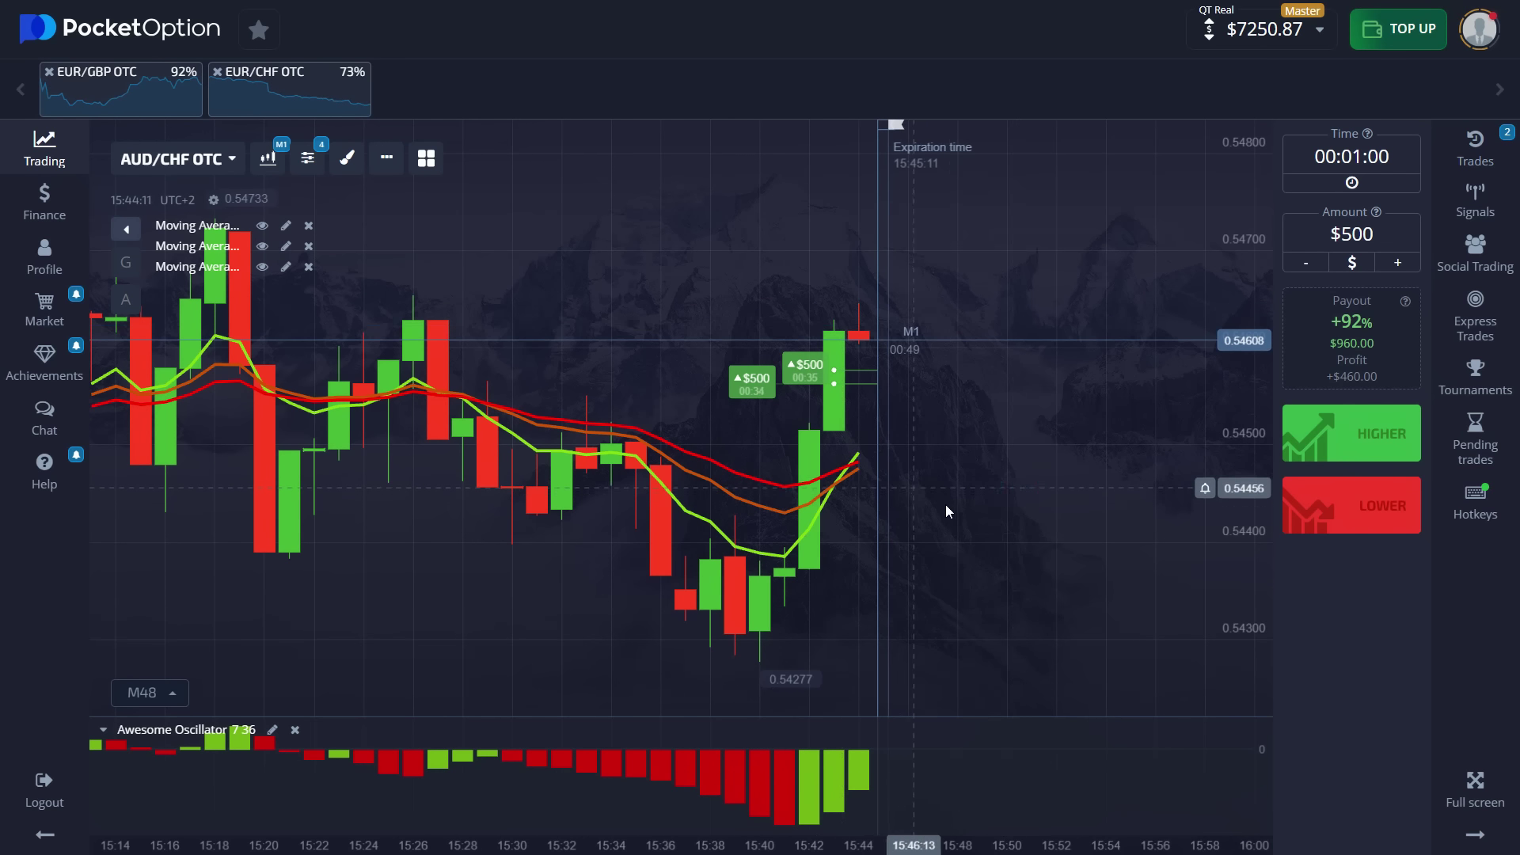
pyautogui.scroll(-1, 944, 510)
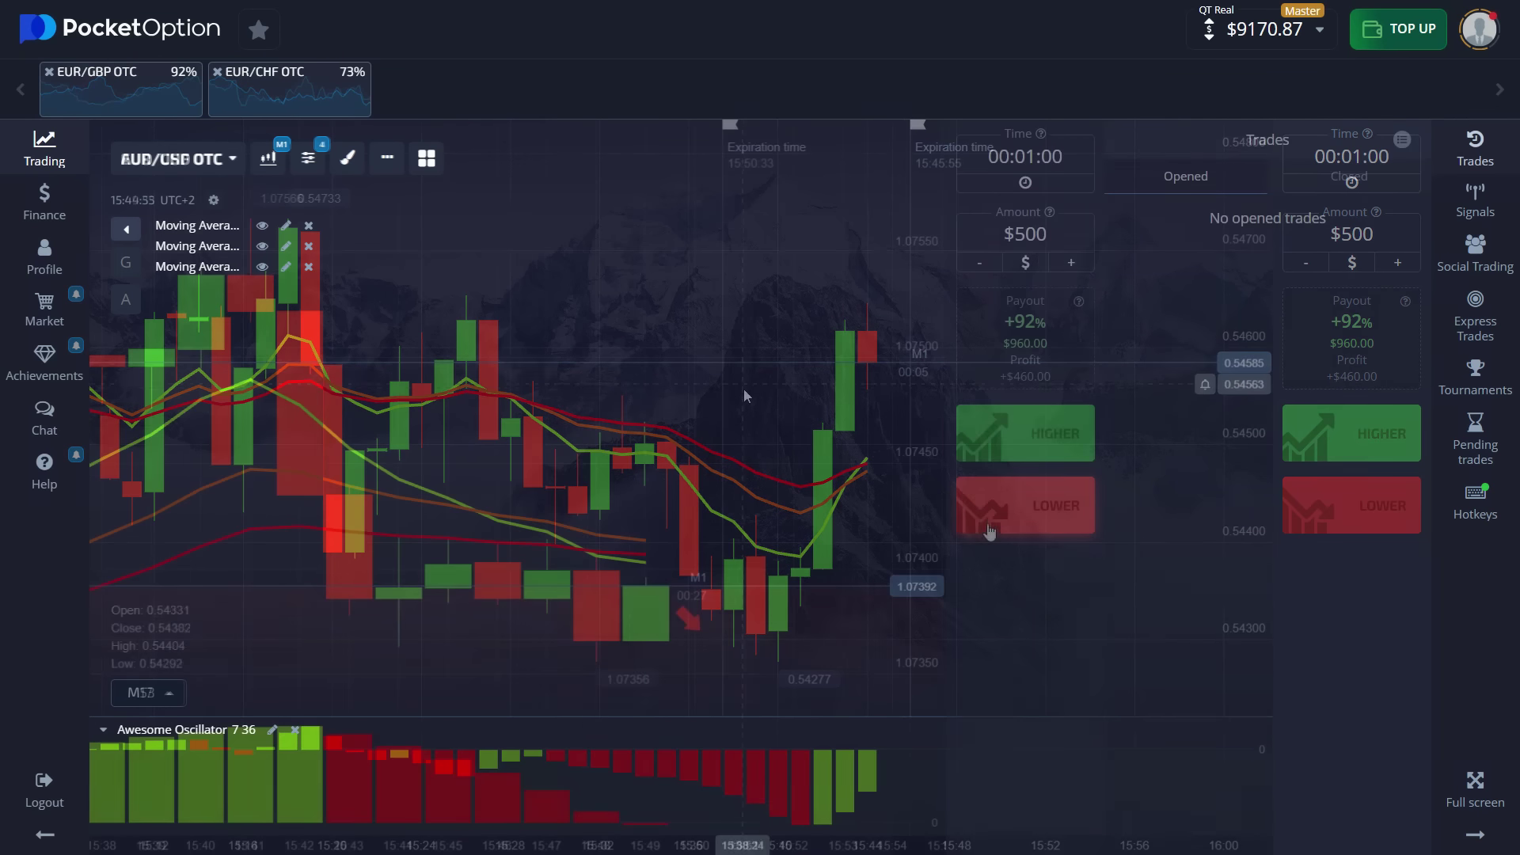
# Open two $500 Lower trades on EUR/USD OTC and let them win $960 each.
pyautogui.click(1055, 515)
pyautogui.click(1053, 511)
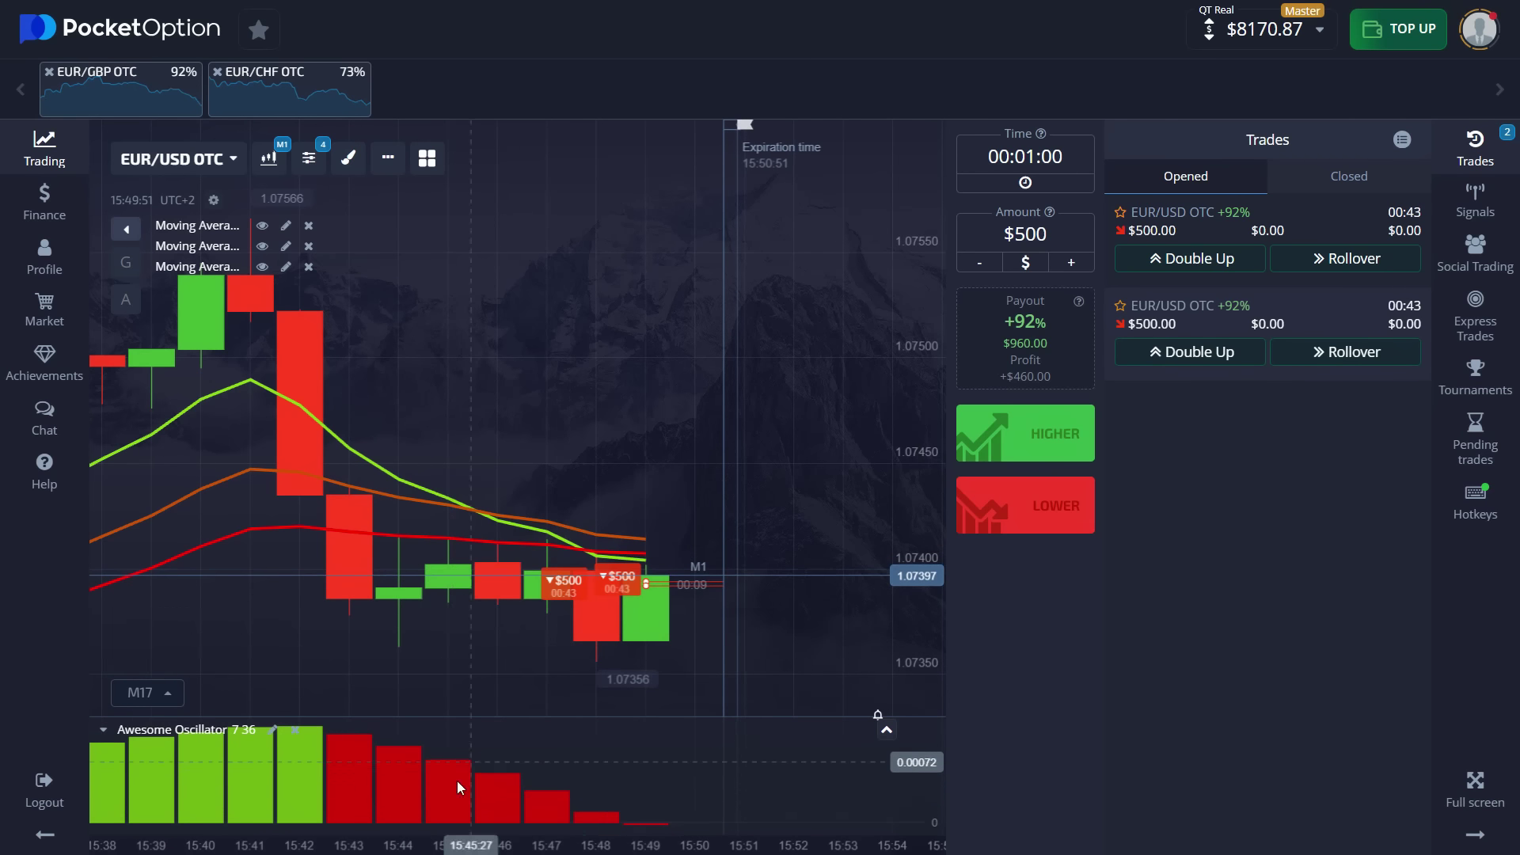
pyautogui.click(747, 620)
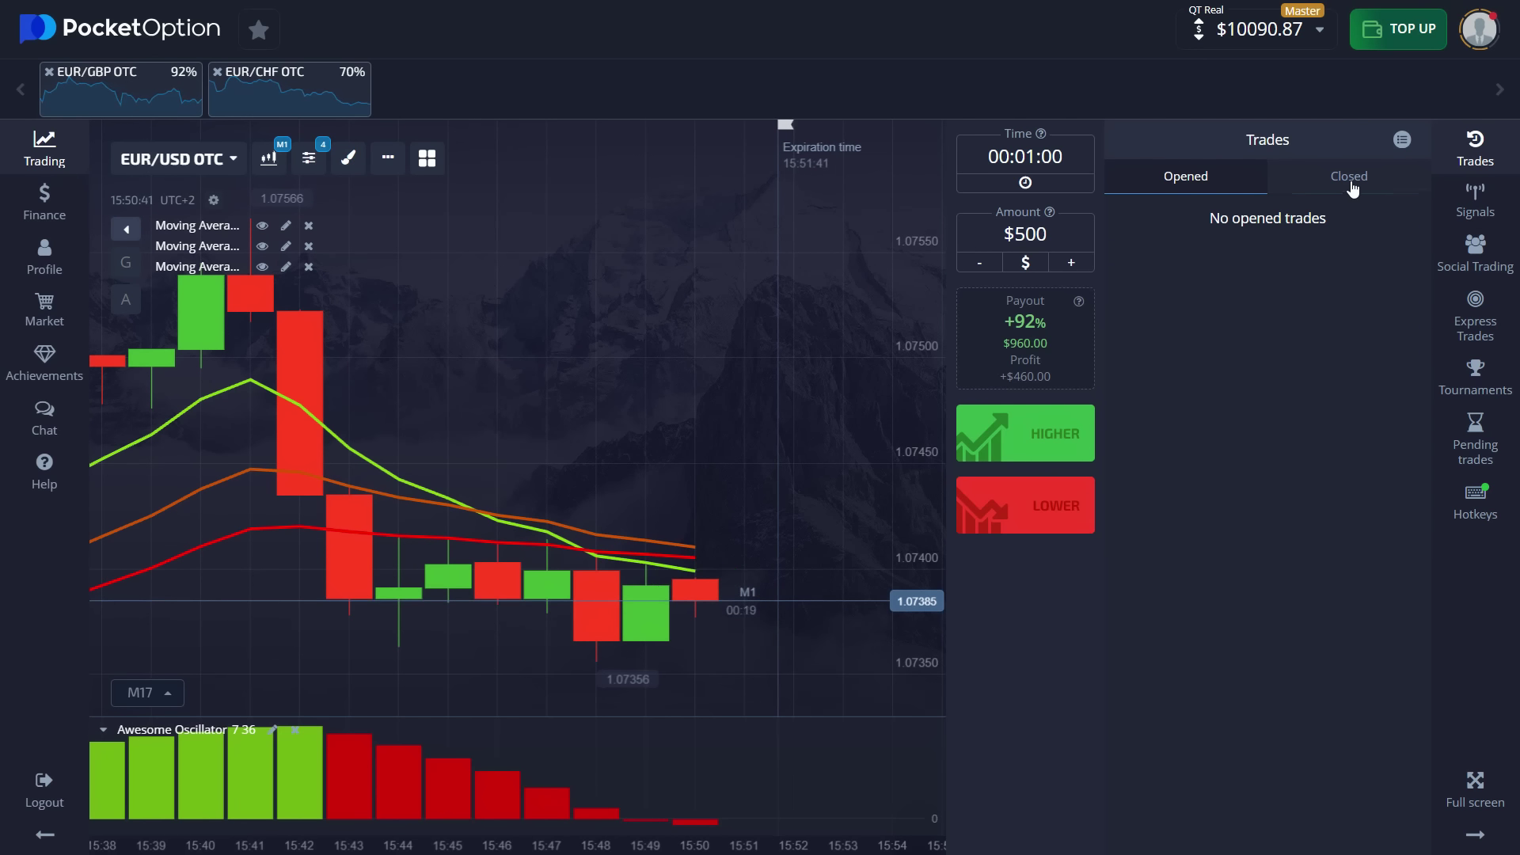
pyautogui.click(1320, 181)
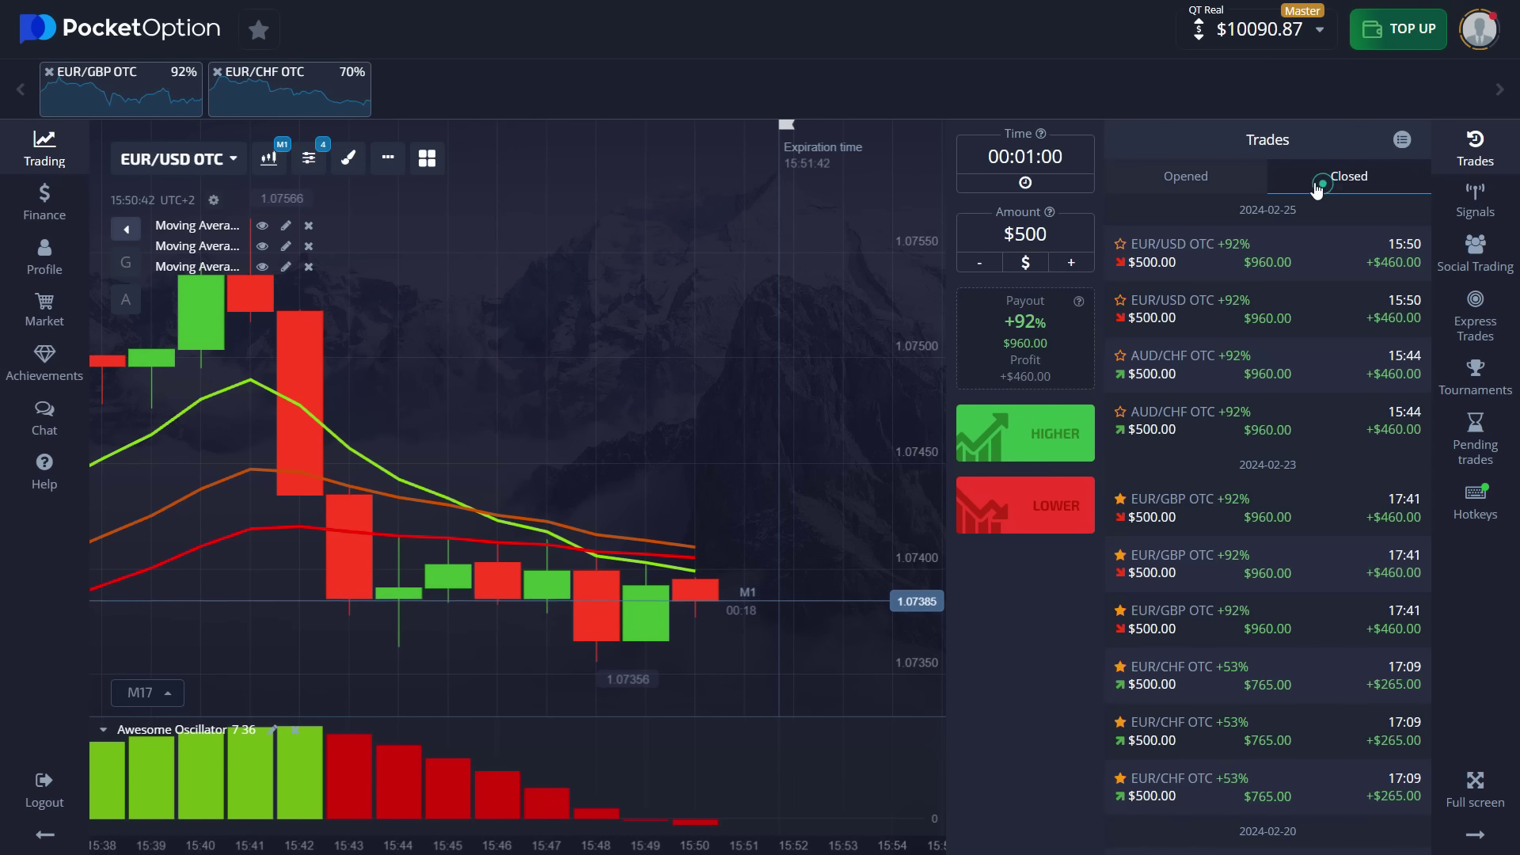
pyautogui.click(1204, 179)
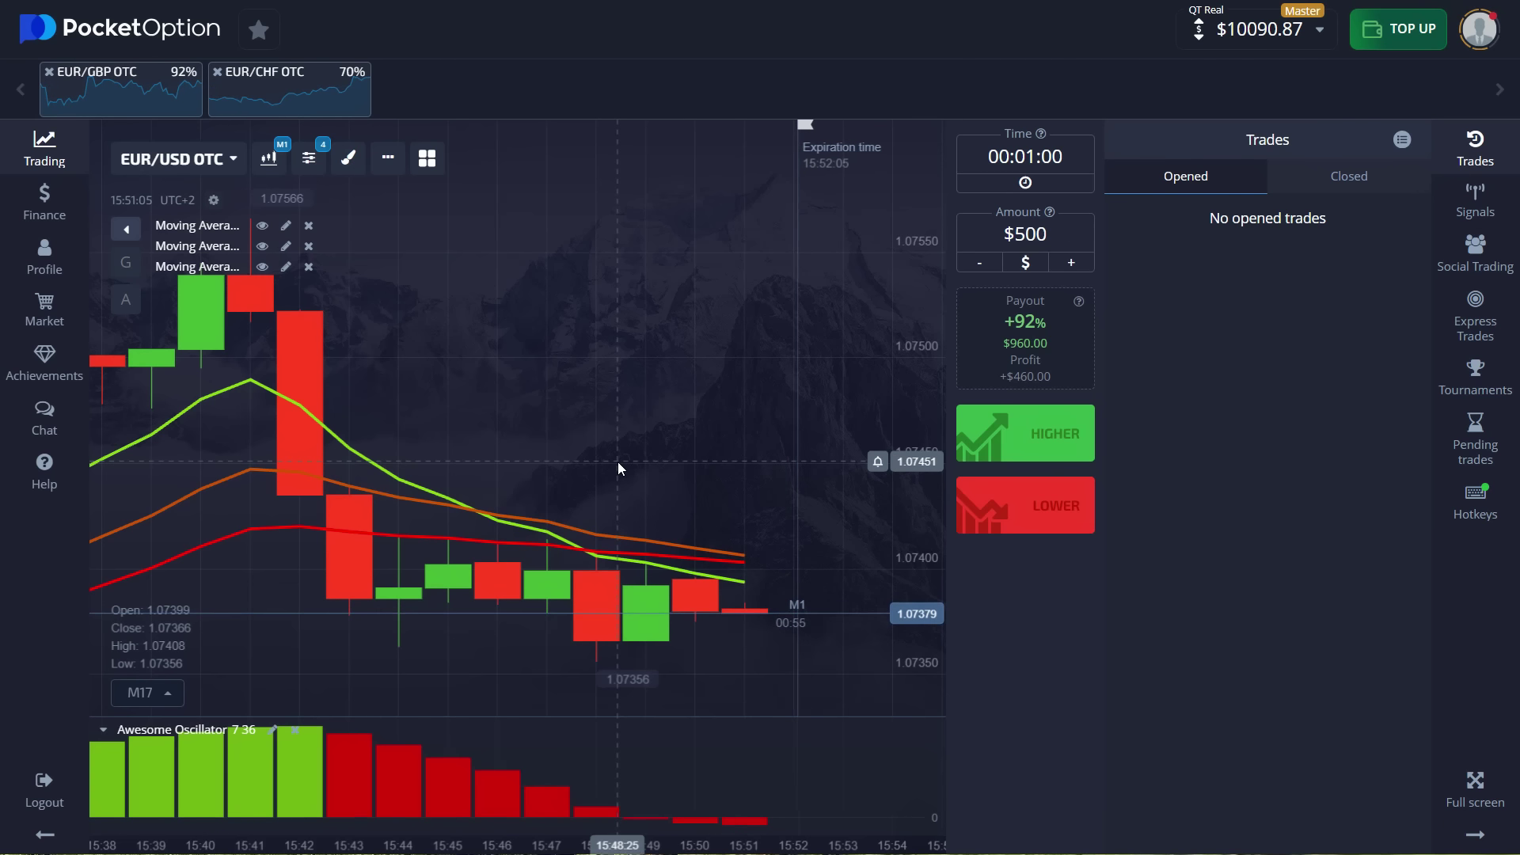
# Switch to Telegram, open NTrade Private Trading Group and scroll back through its trade results.
pyautogui.hotkey('alt', 'Tab')
pyautogui.click(31, 228)
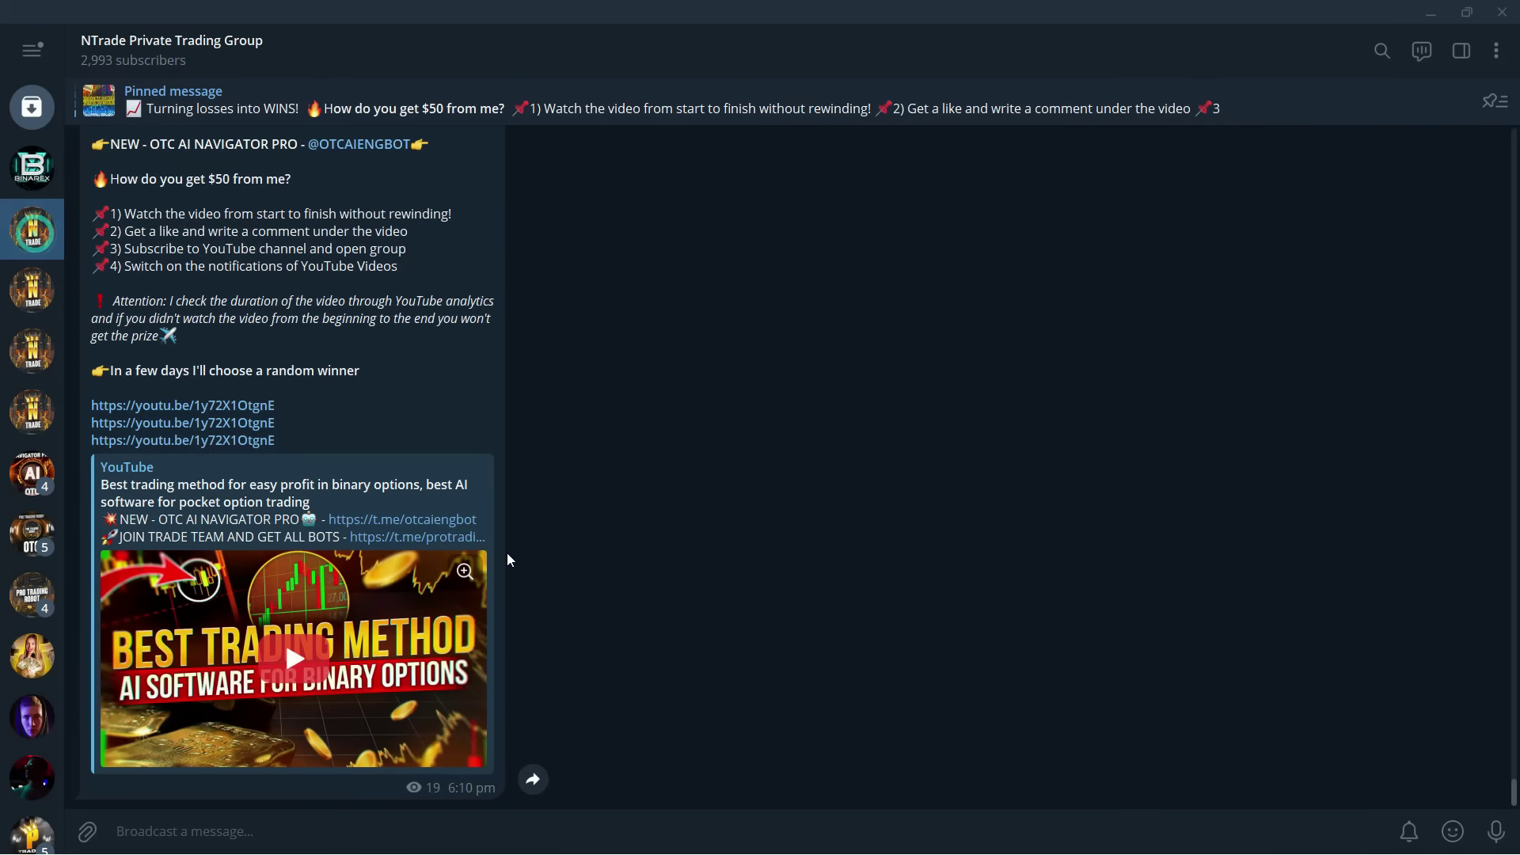
pyautogui.scroll(4, 549, 563)
pyautogui.scroll(10, 571, 570)
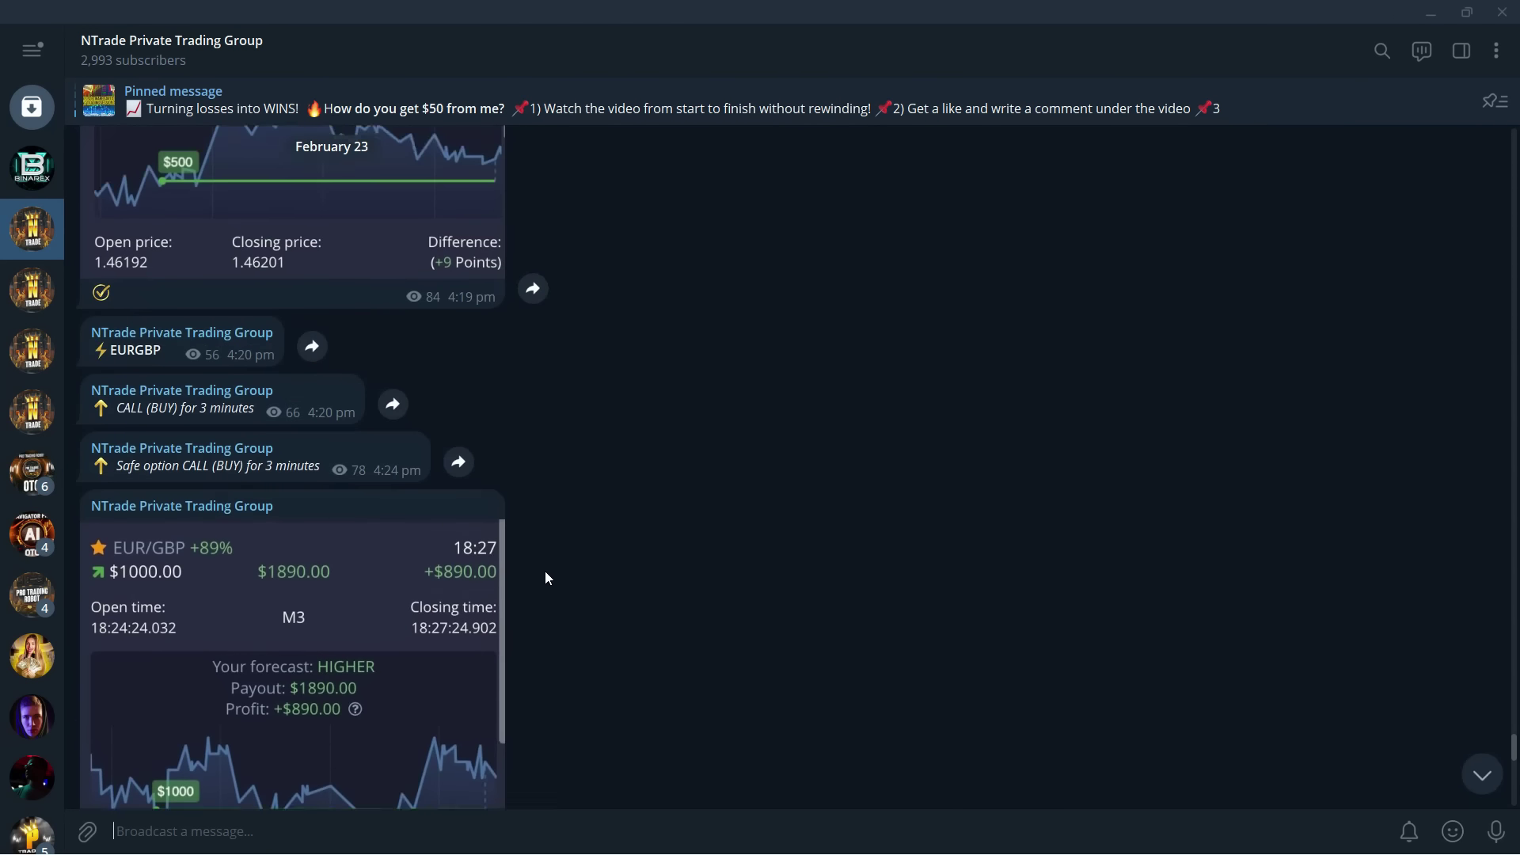
pyautogui.scroll(10, 554, 572)
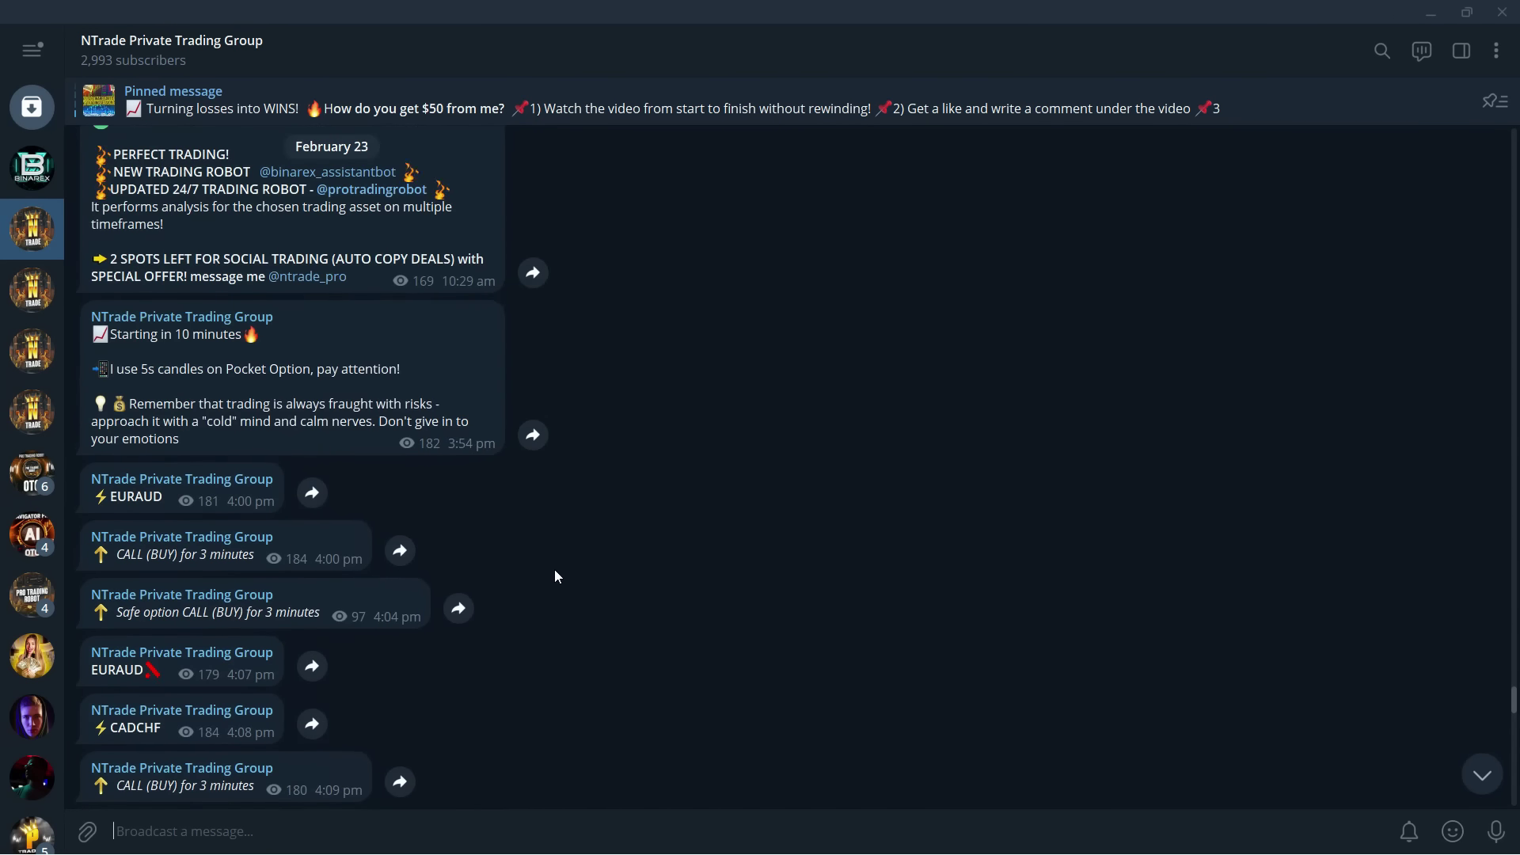
pyautogui.scroll(10, 538, 574)
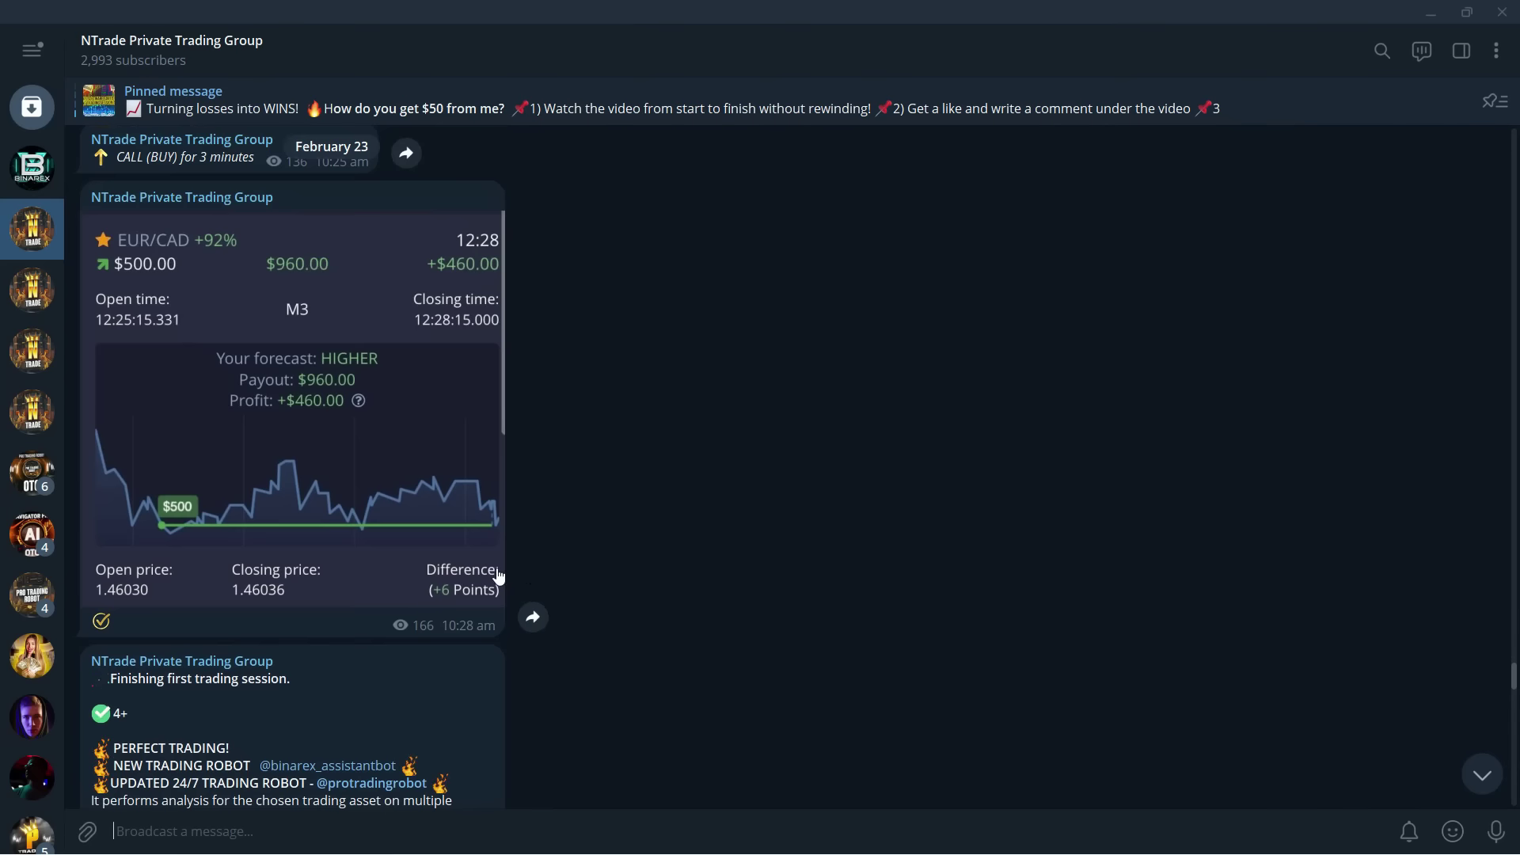
pyautogui.scroll(10, 507, 578)
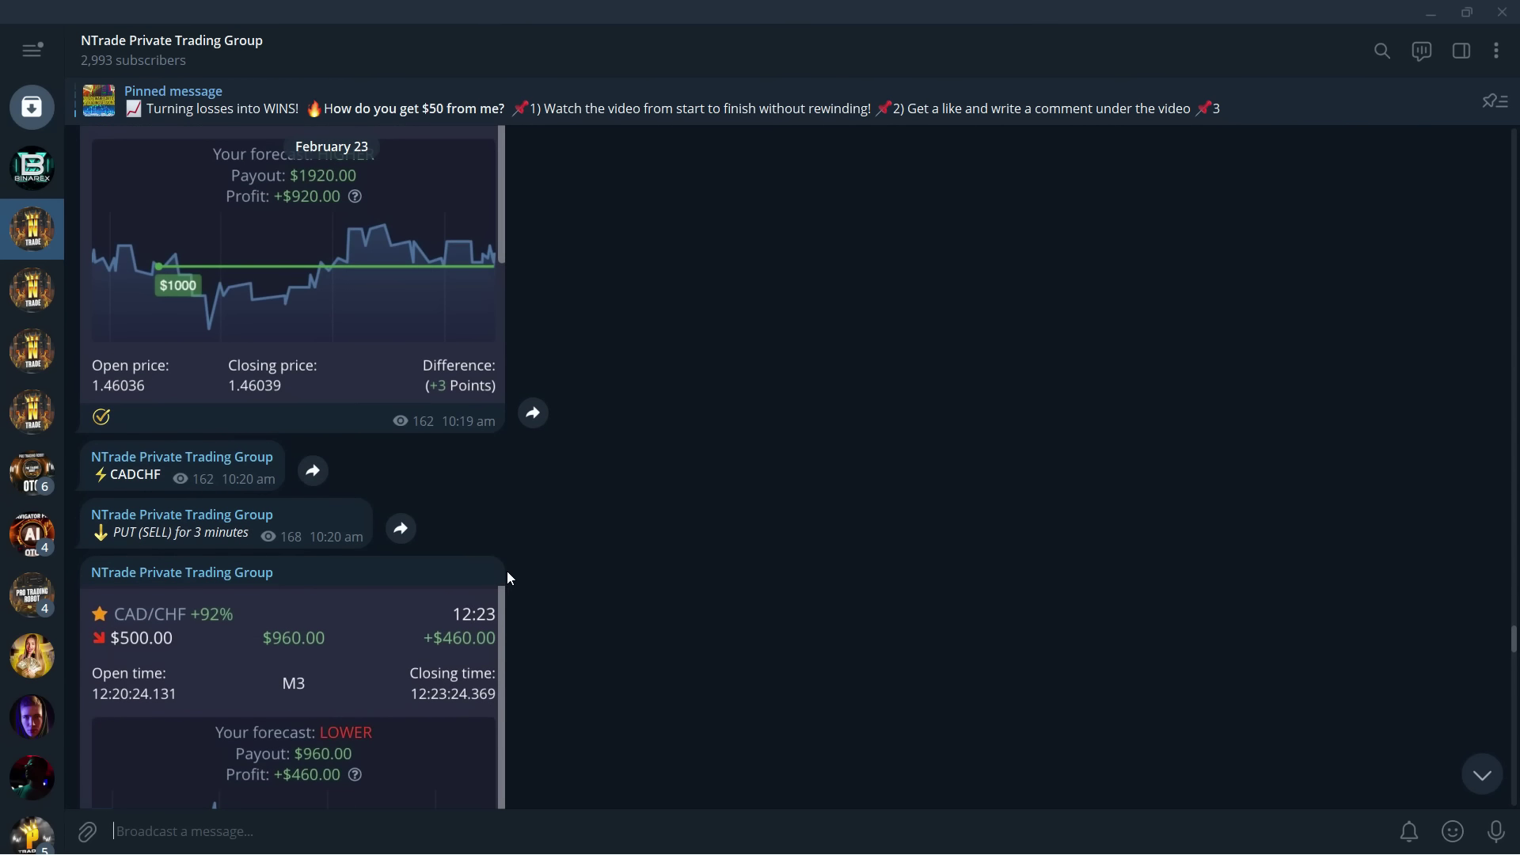
pyautogui.scroll(5, 547, 582)
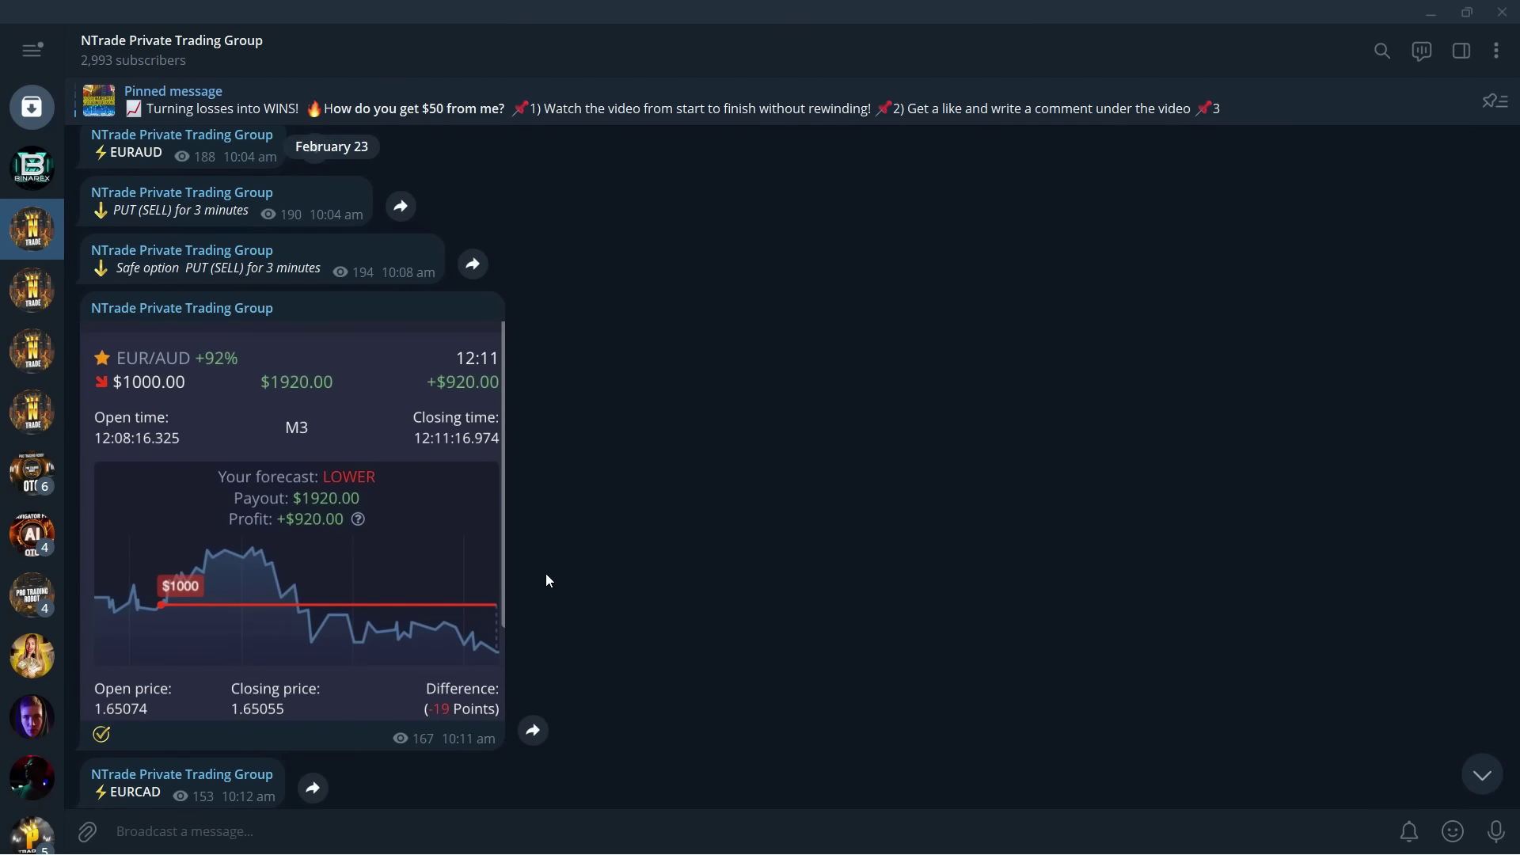
pyautogui.scroll(8, 547, 580)
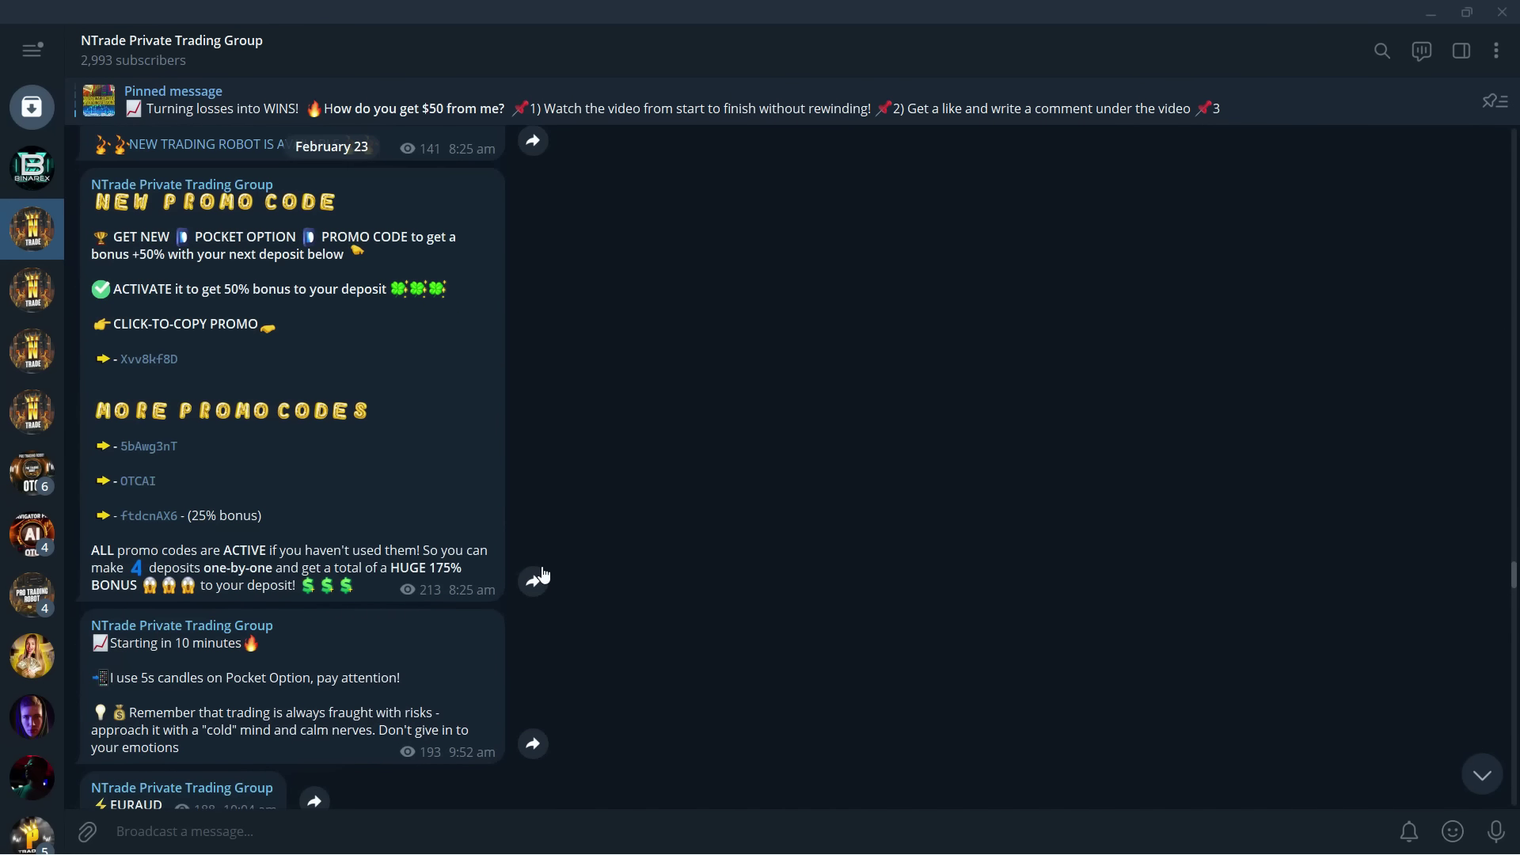
pyautogui.scroll(6, 535, 559)
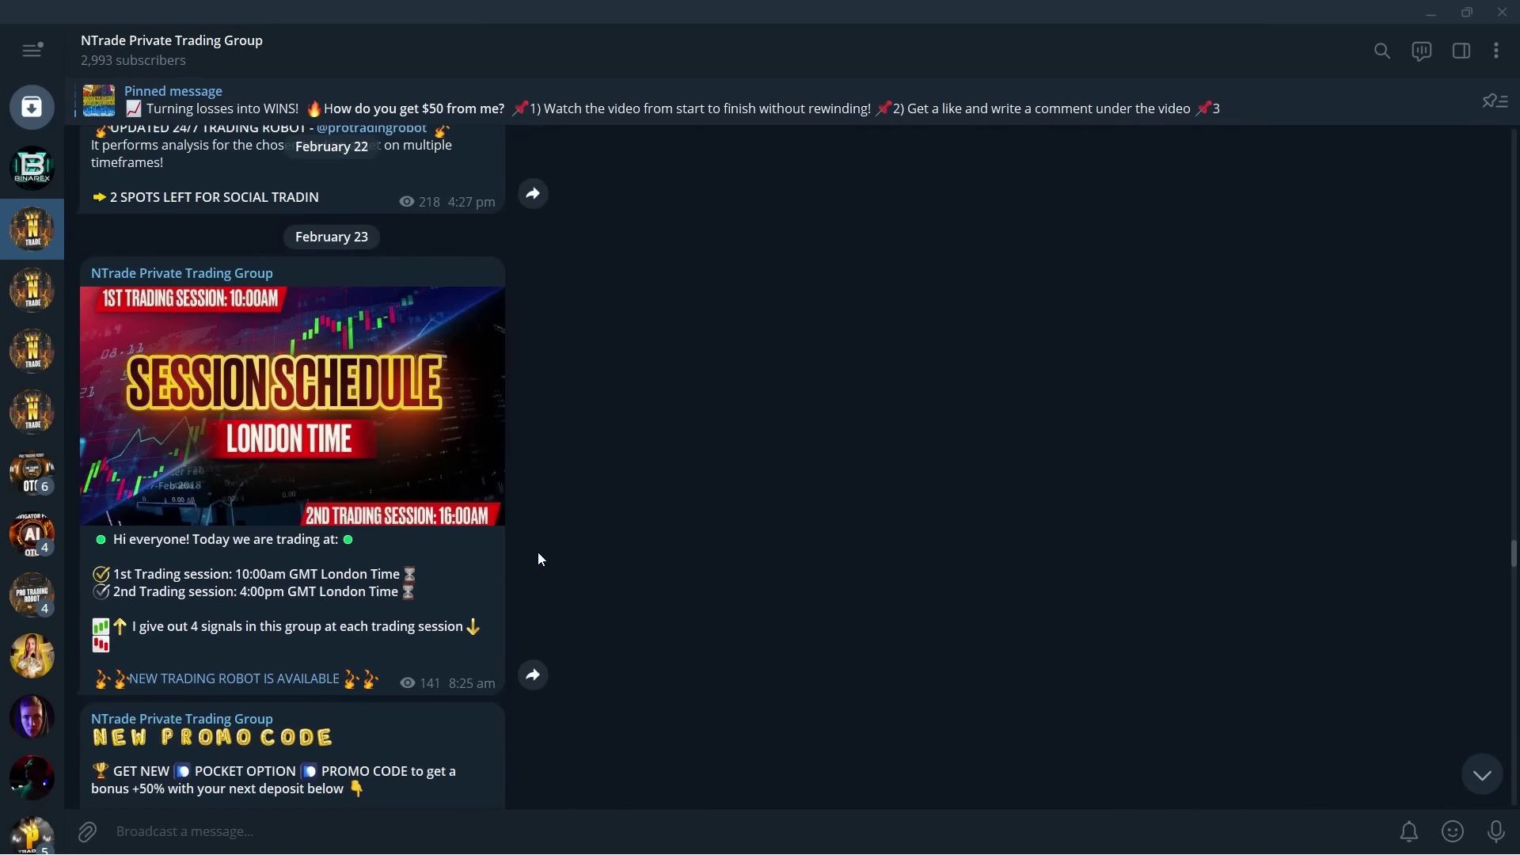
pyautogui.scroll(8, 540, 557)
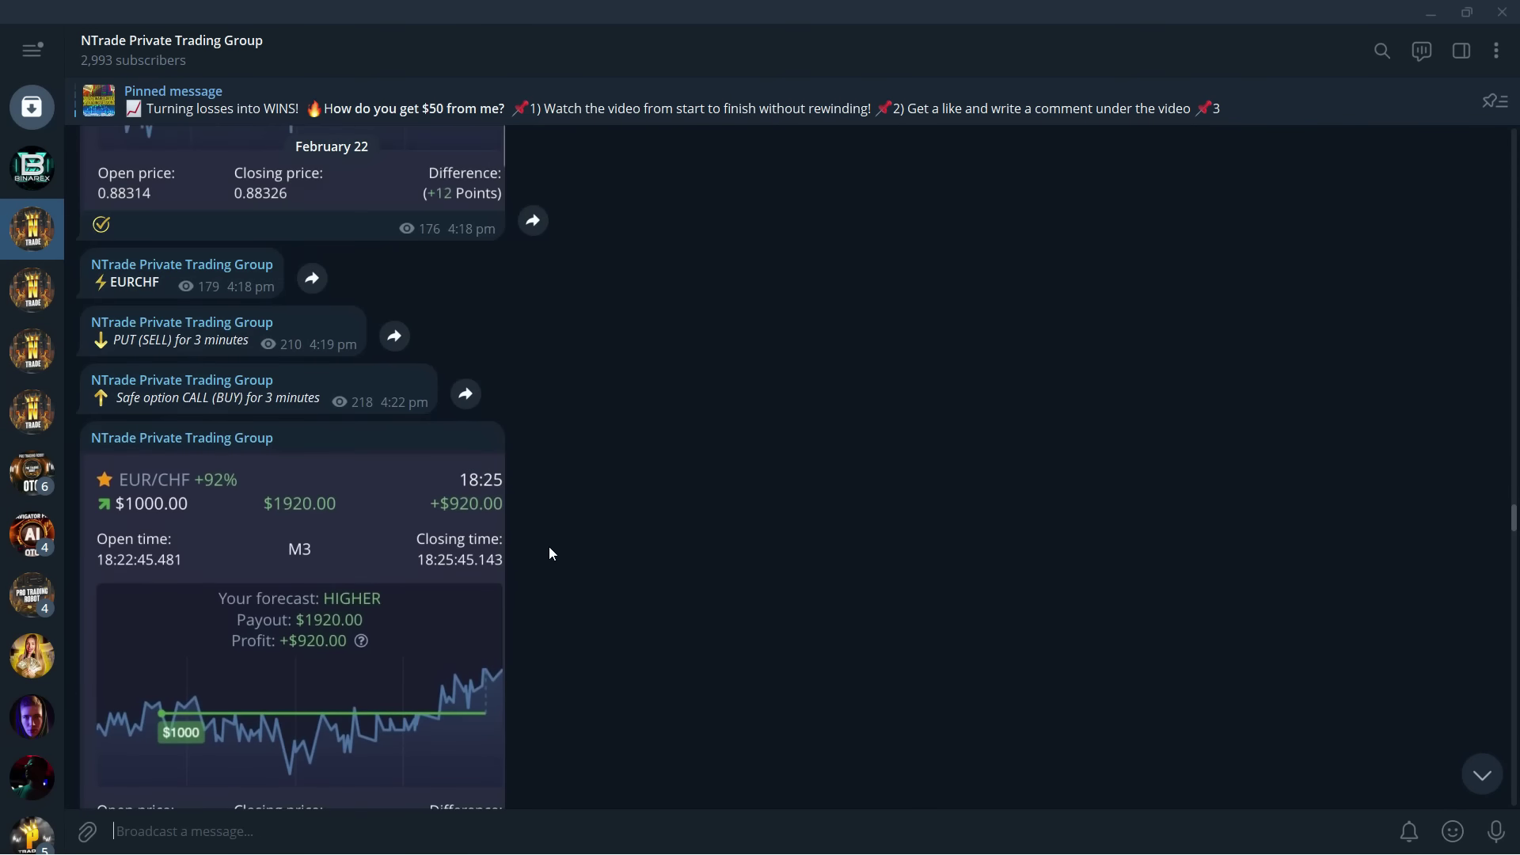
pyautogui.scroll(3, 547, 550)
pyautogui.scroll(4, 529, 540)
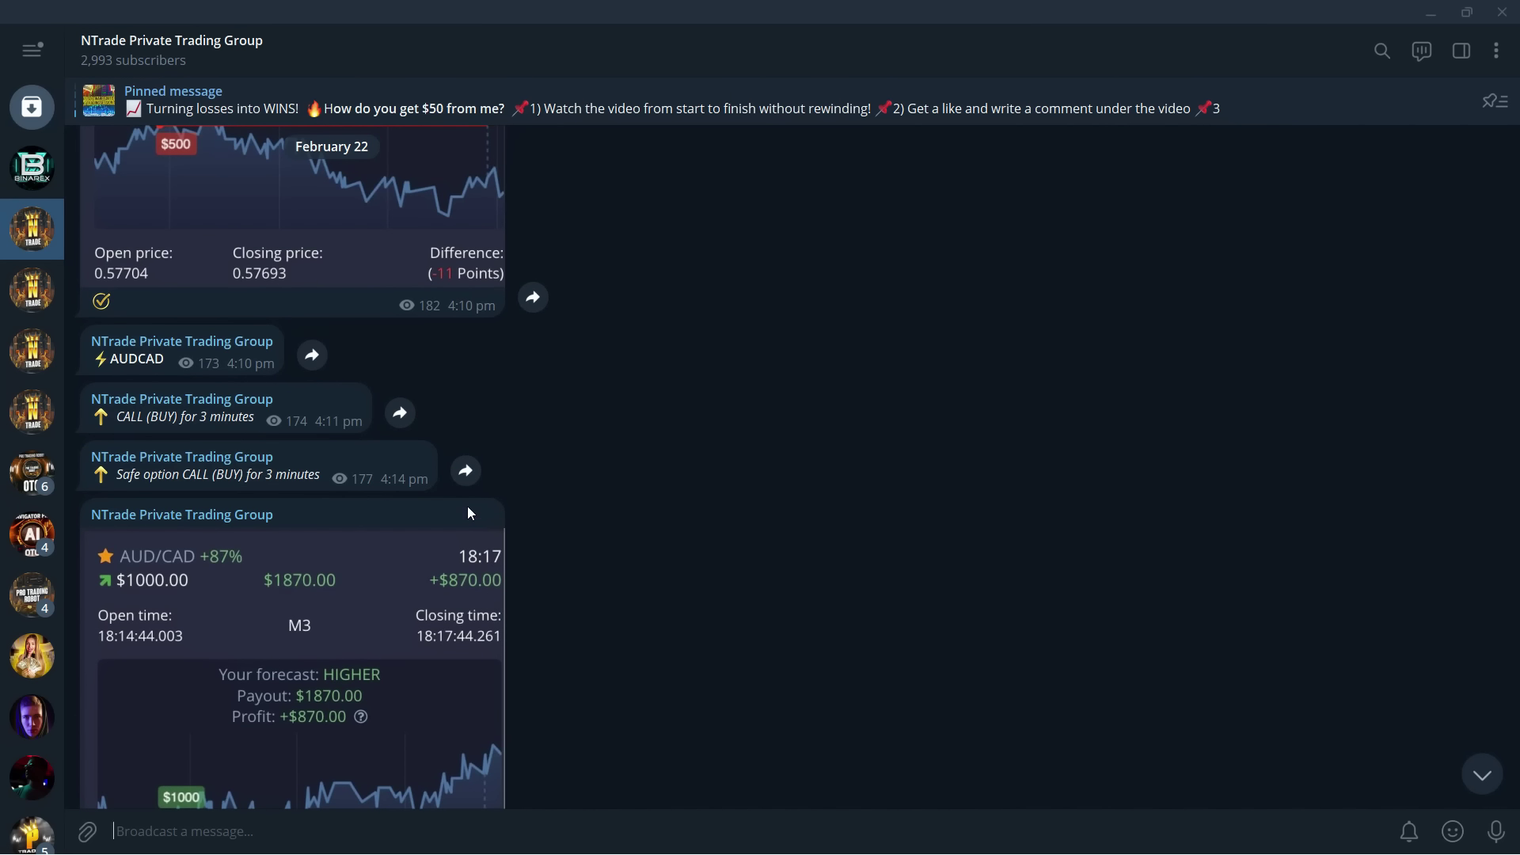
pyautogui.scroll(-15, 453, 510)
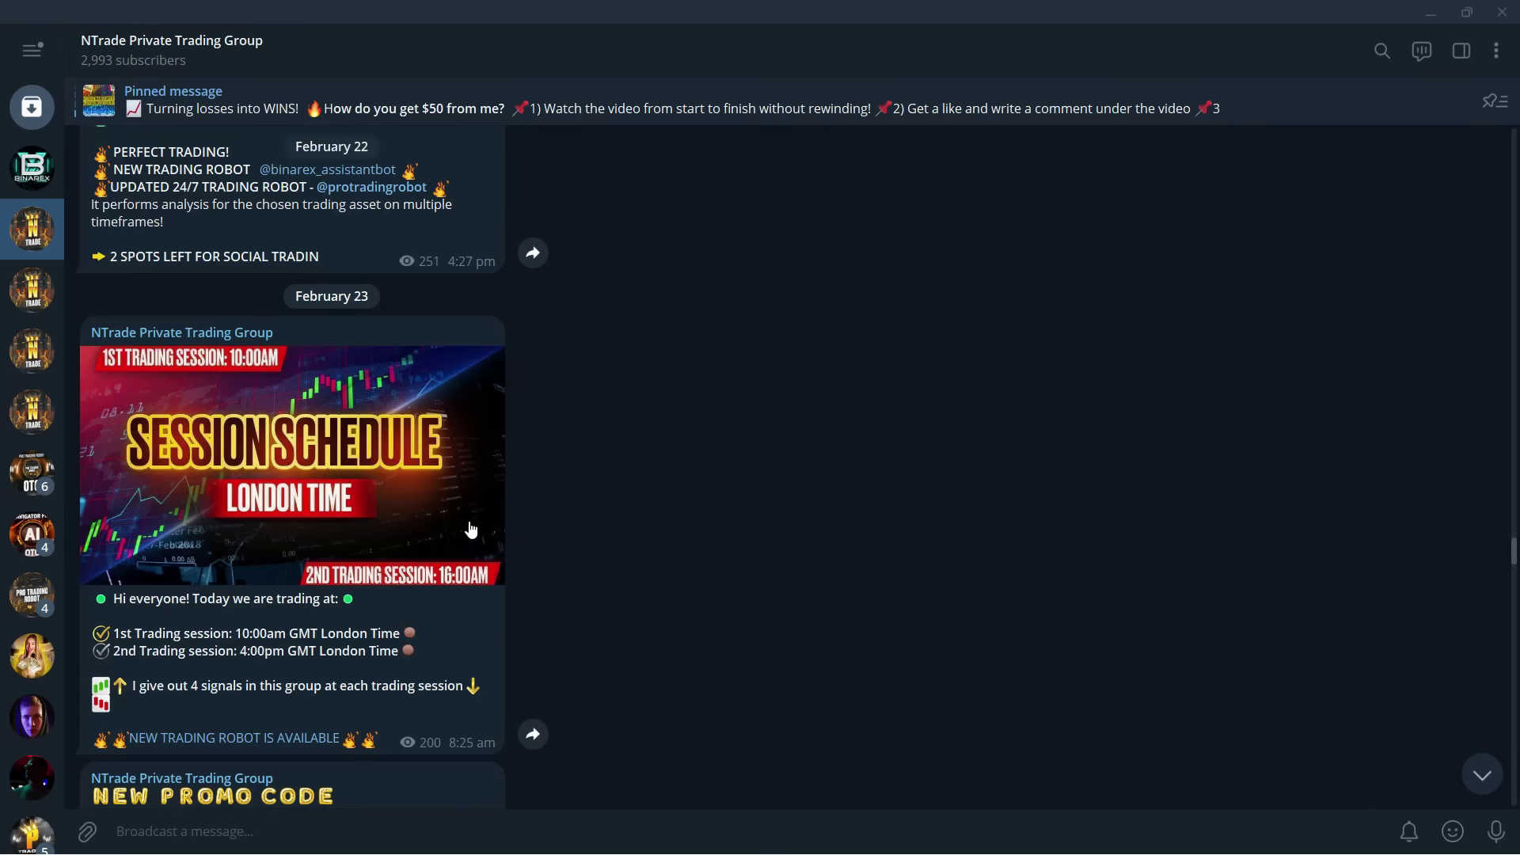
pyautogui.scroll(-10, 481, 506)
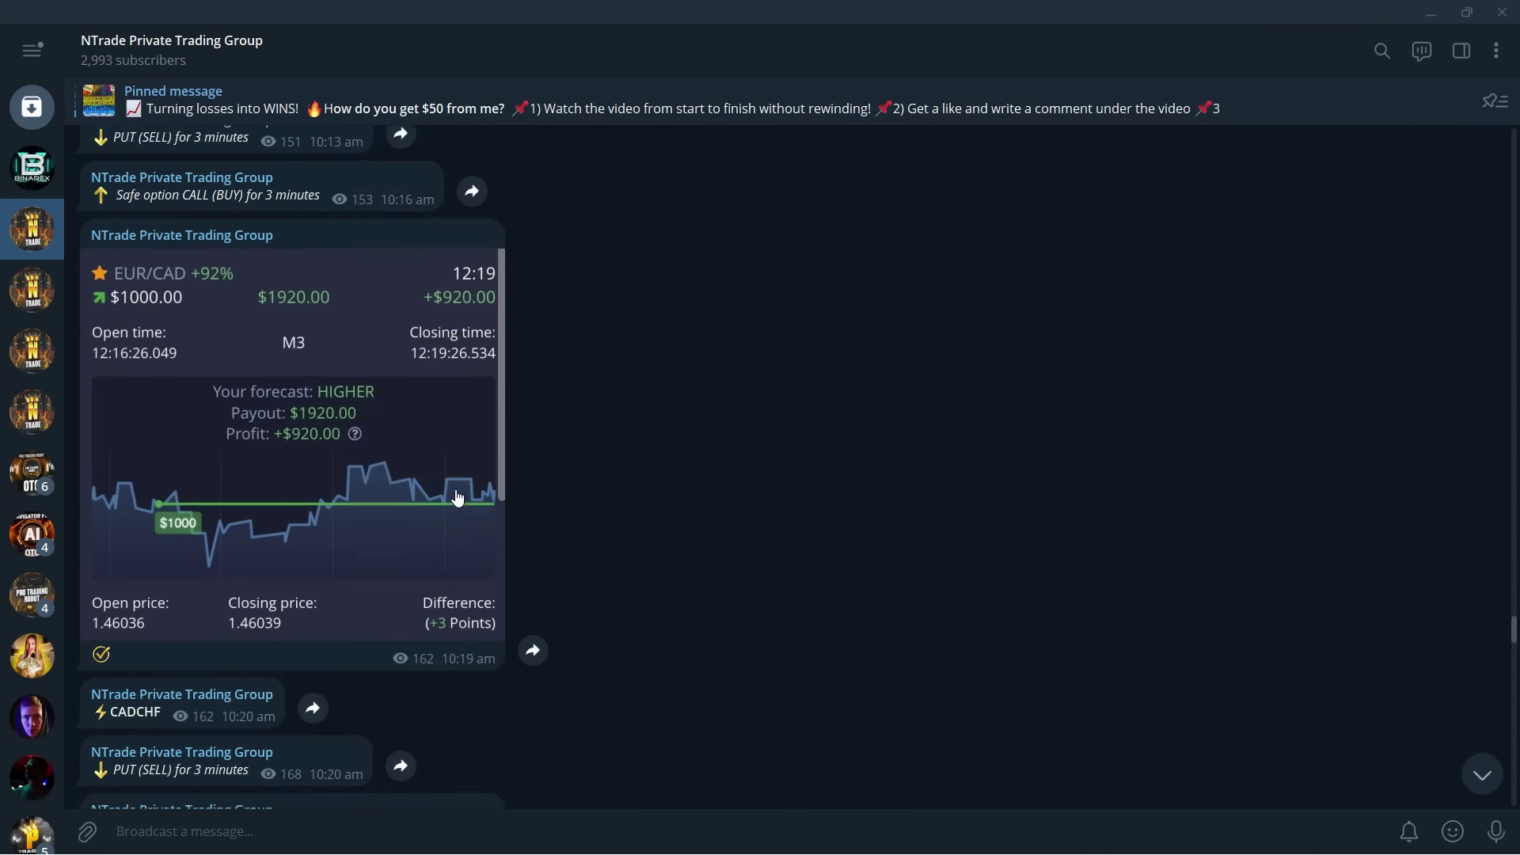
pyautogui.scroll(20, 419, 500)
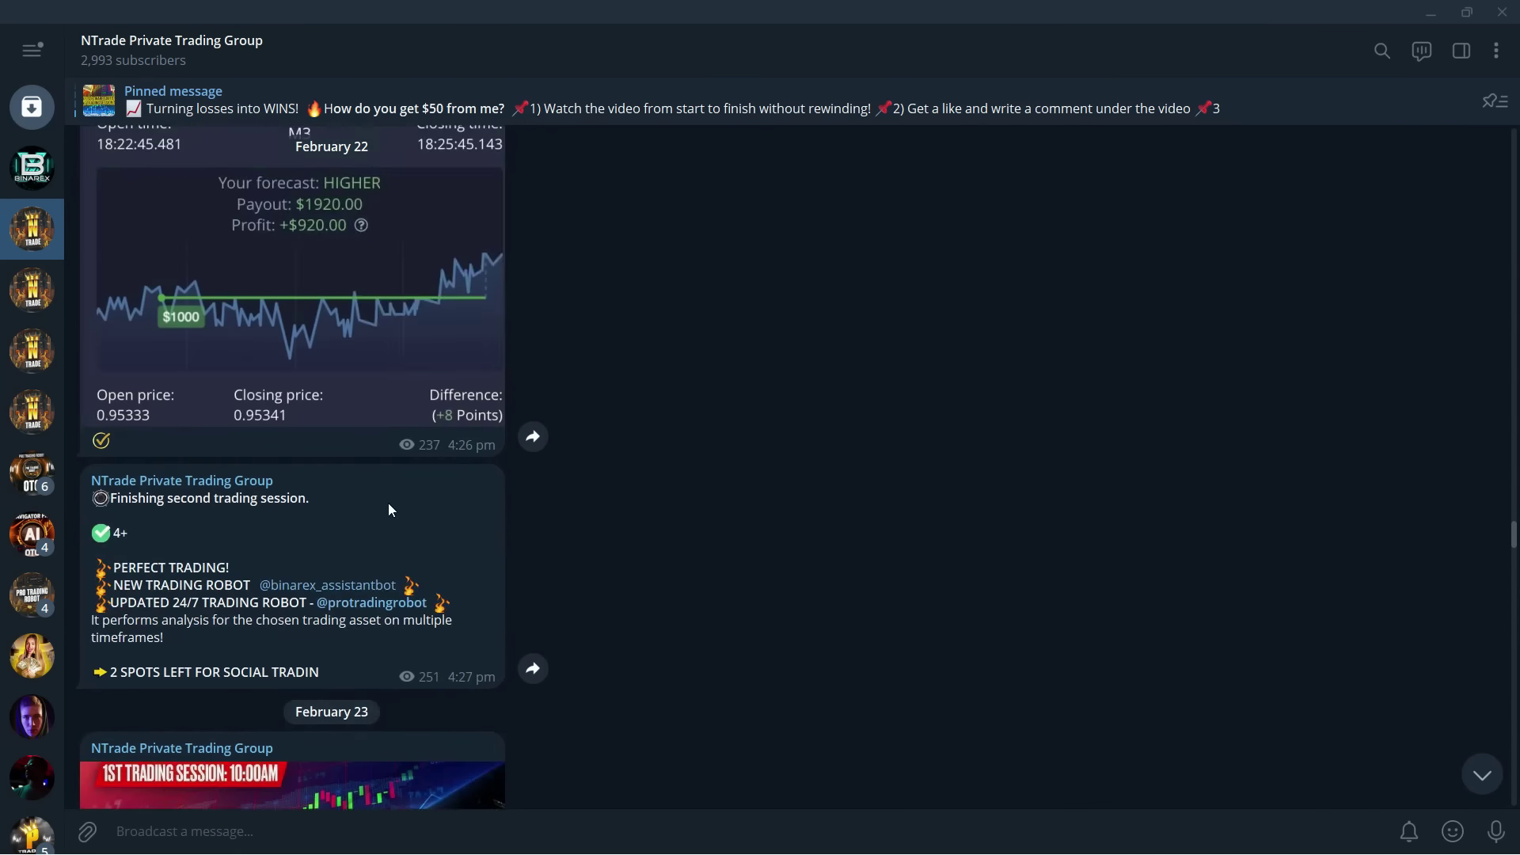
pyautogui.scroll(15, 380, 504)
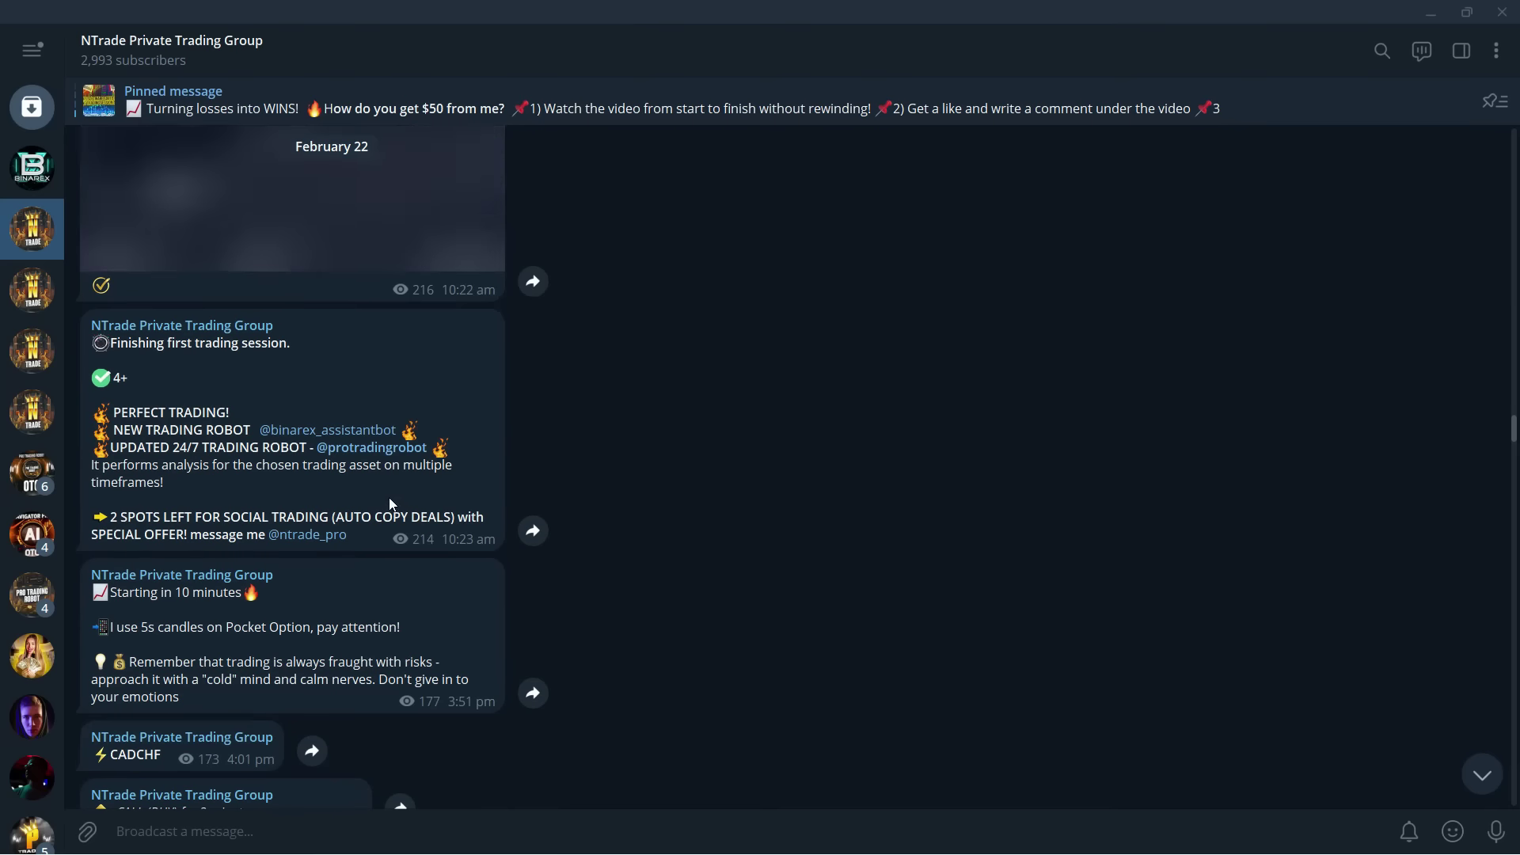
pyautogui.scroll(5, 350, 513)
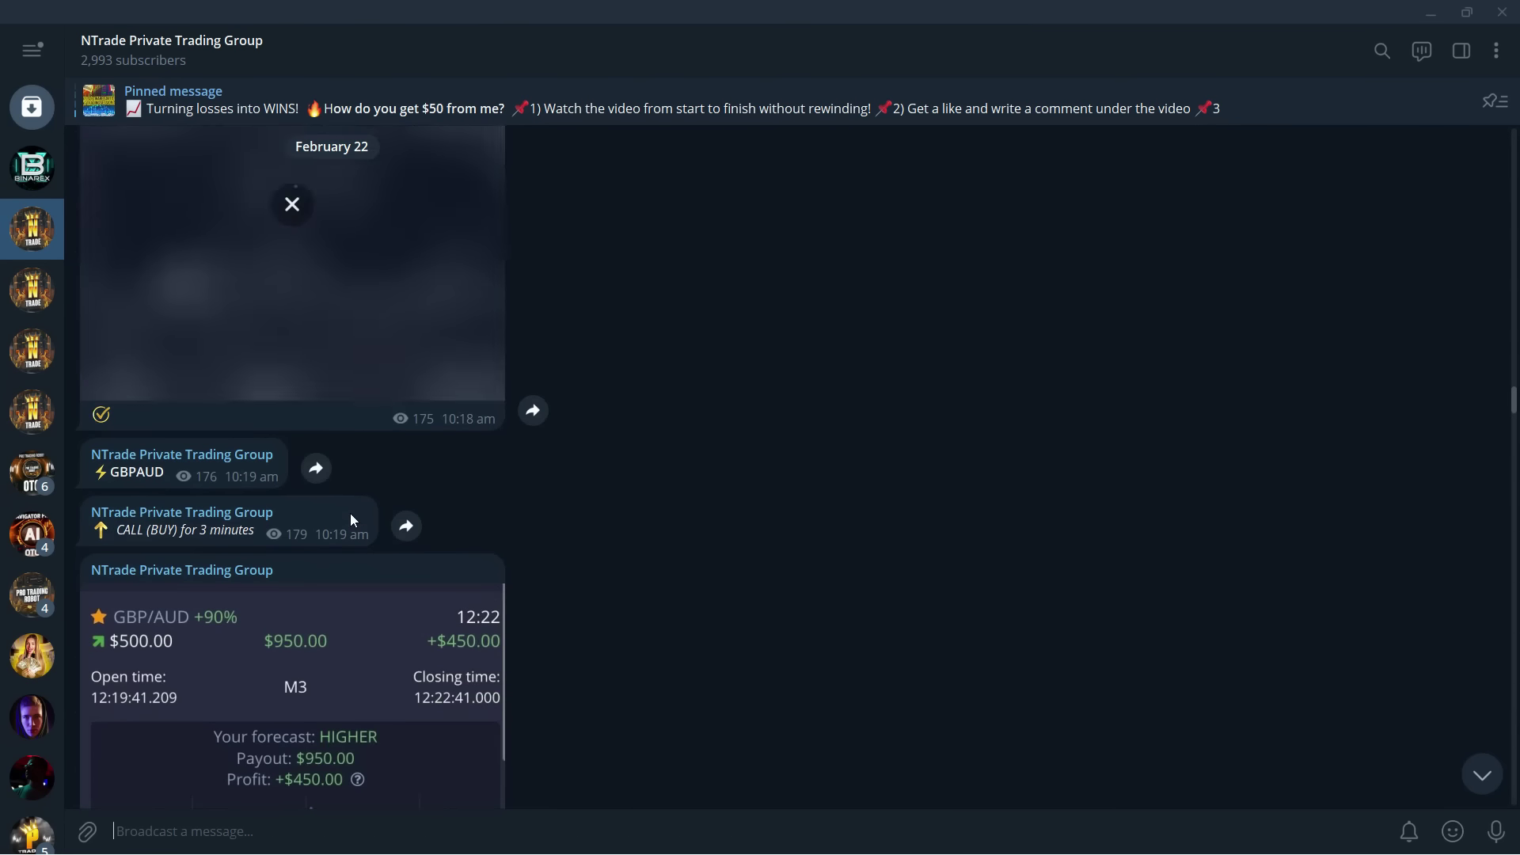
pyautogui.scroll(4, 343, 496)
pyautogui.scroll(15, 343, 496)
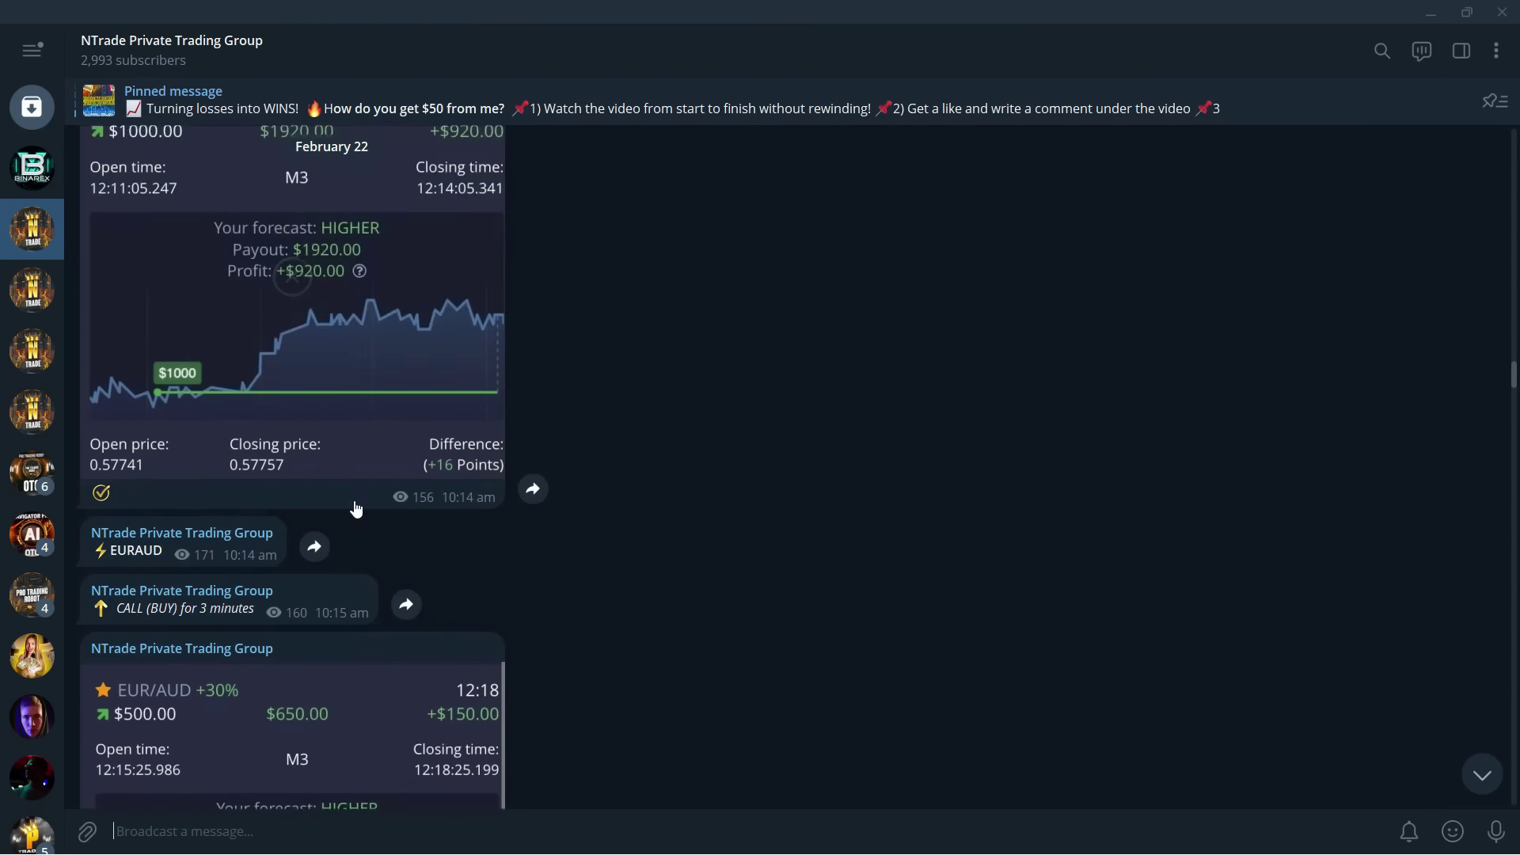
pyautogui.scroll(10, 312, 496)
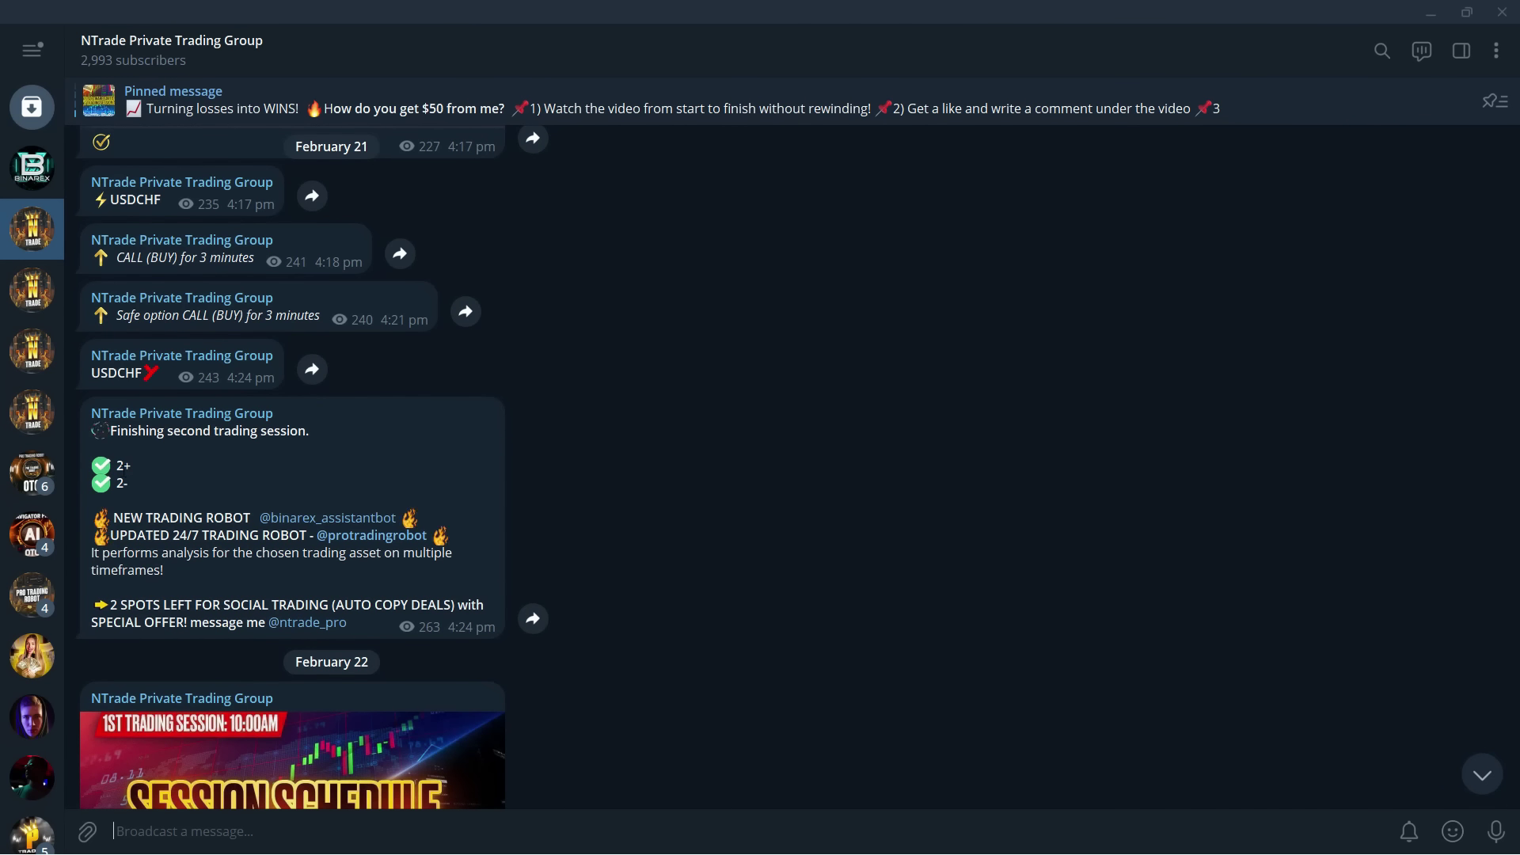
pyautogui.scroll(15, 144, 479)
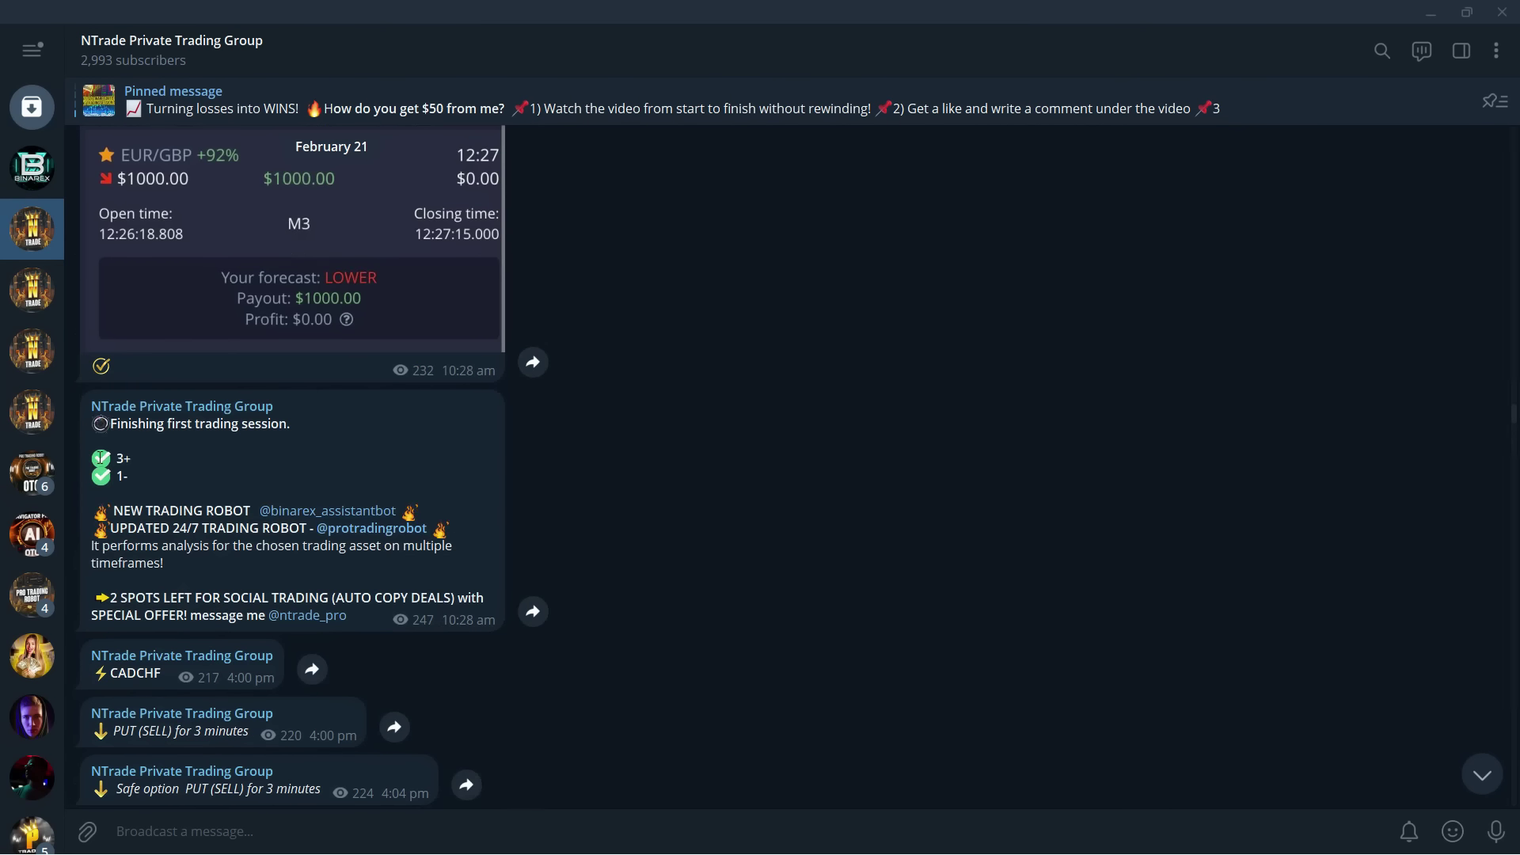
pyautogui.scroll(15, 166, 505)
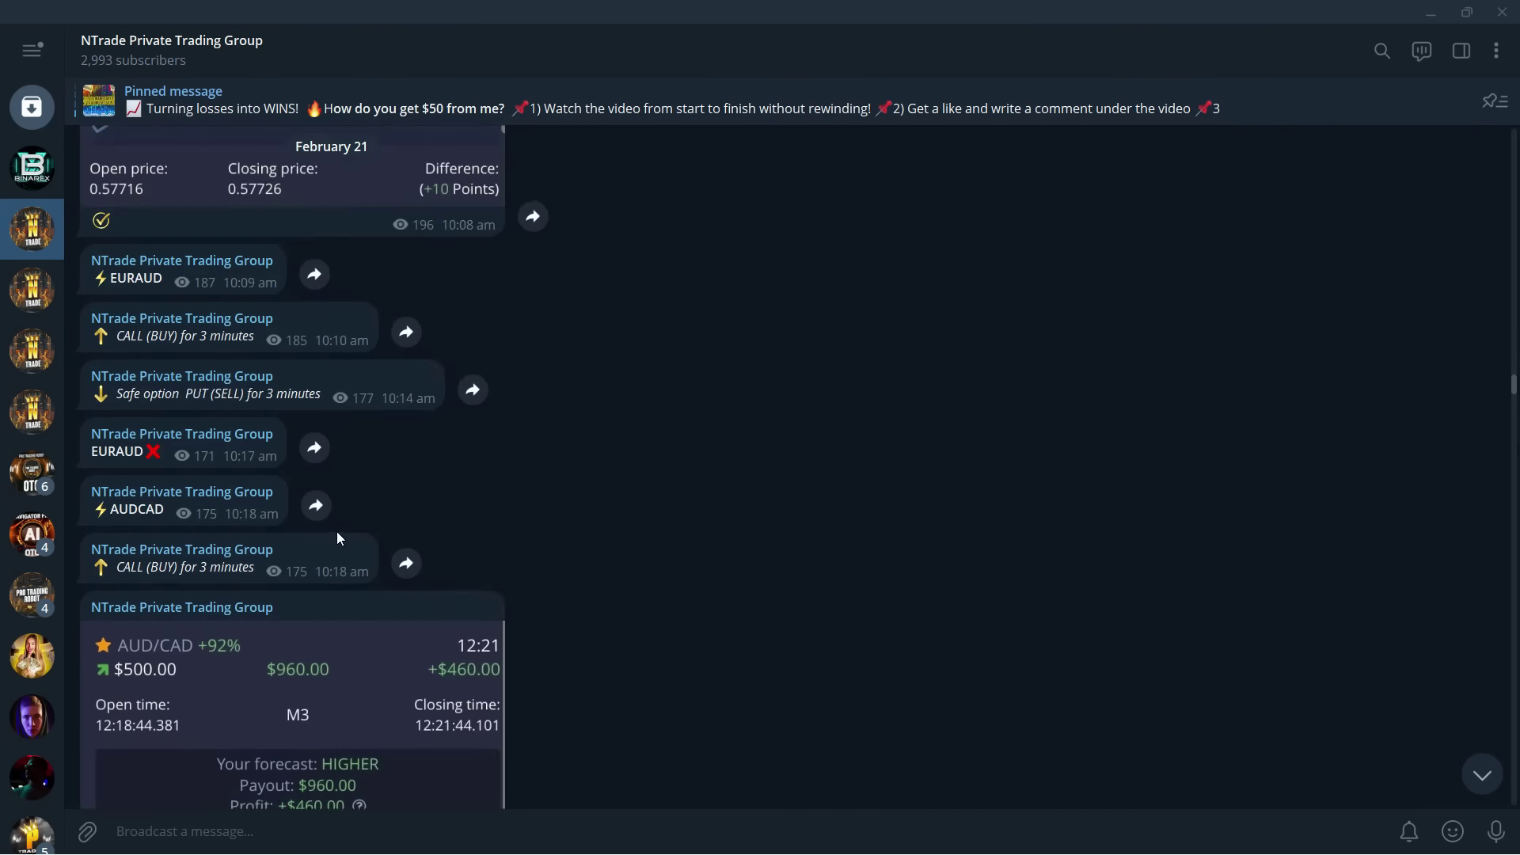
pyautogui.scroll(15, 325, 527)
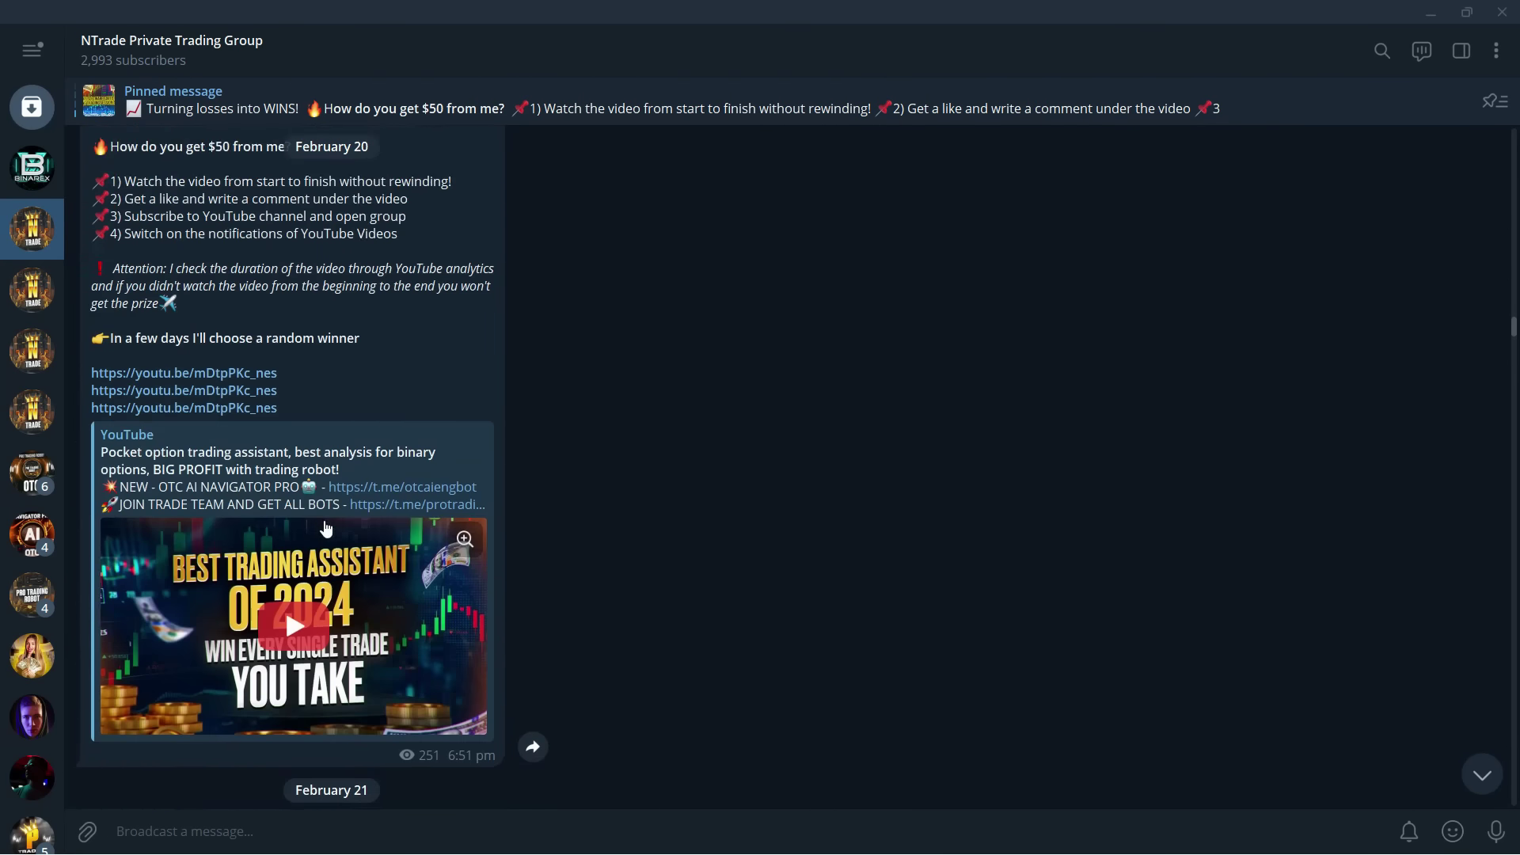
pyautogui.scroll(15, 168, 521)
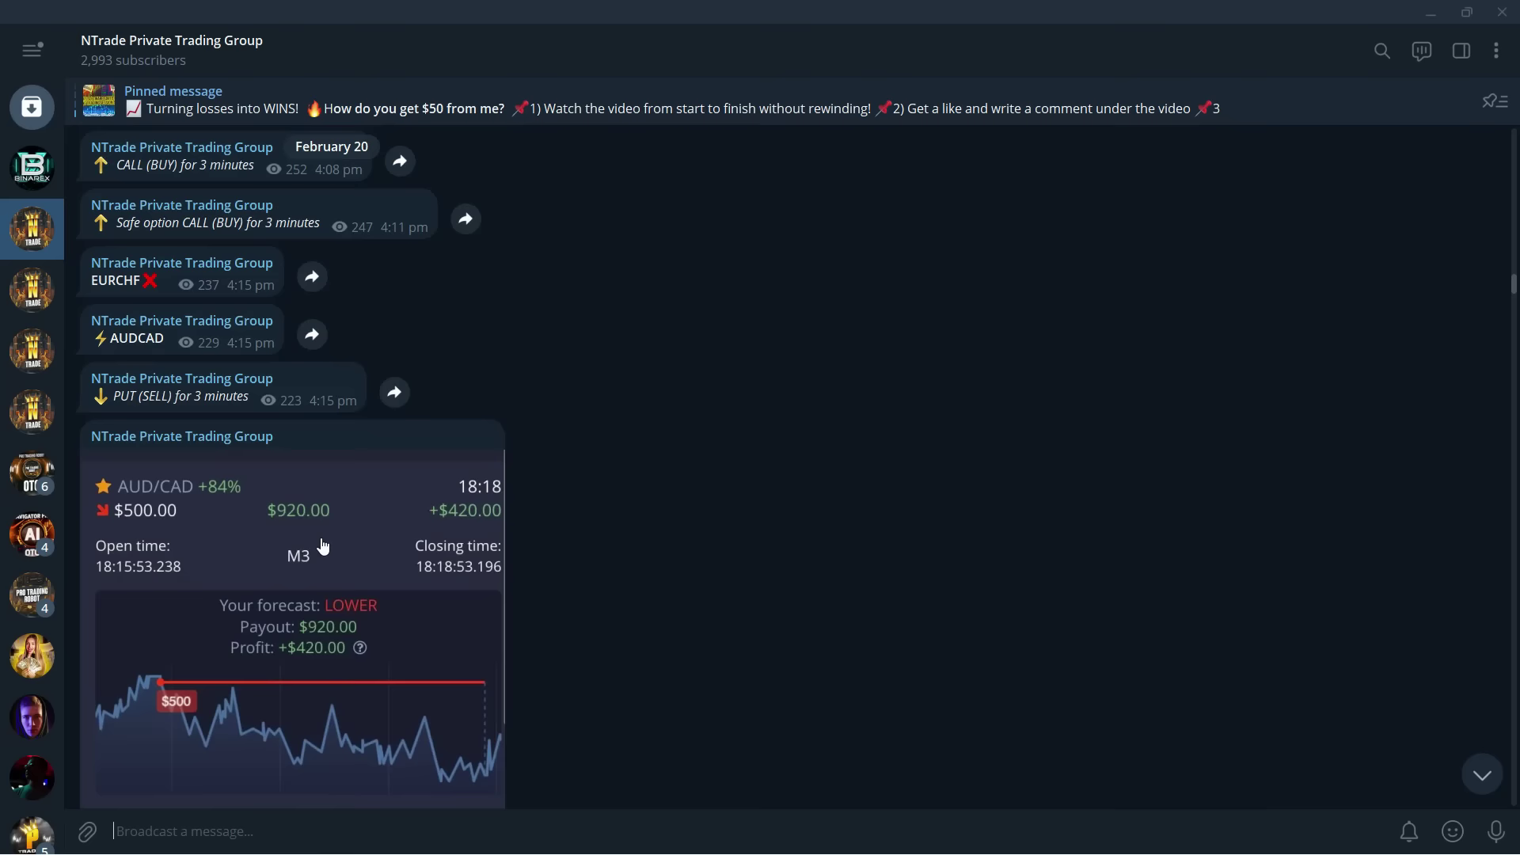
pyautogui.scroll(10, 150, 562)
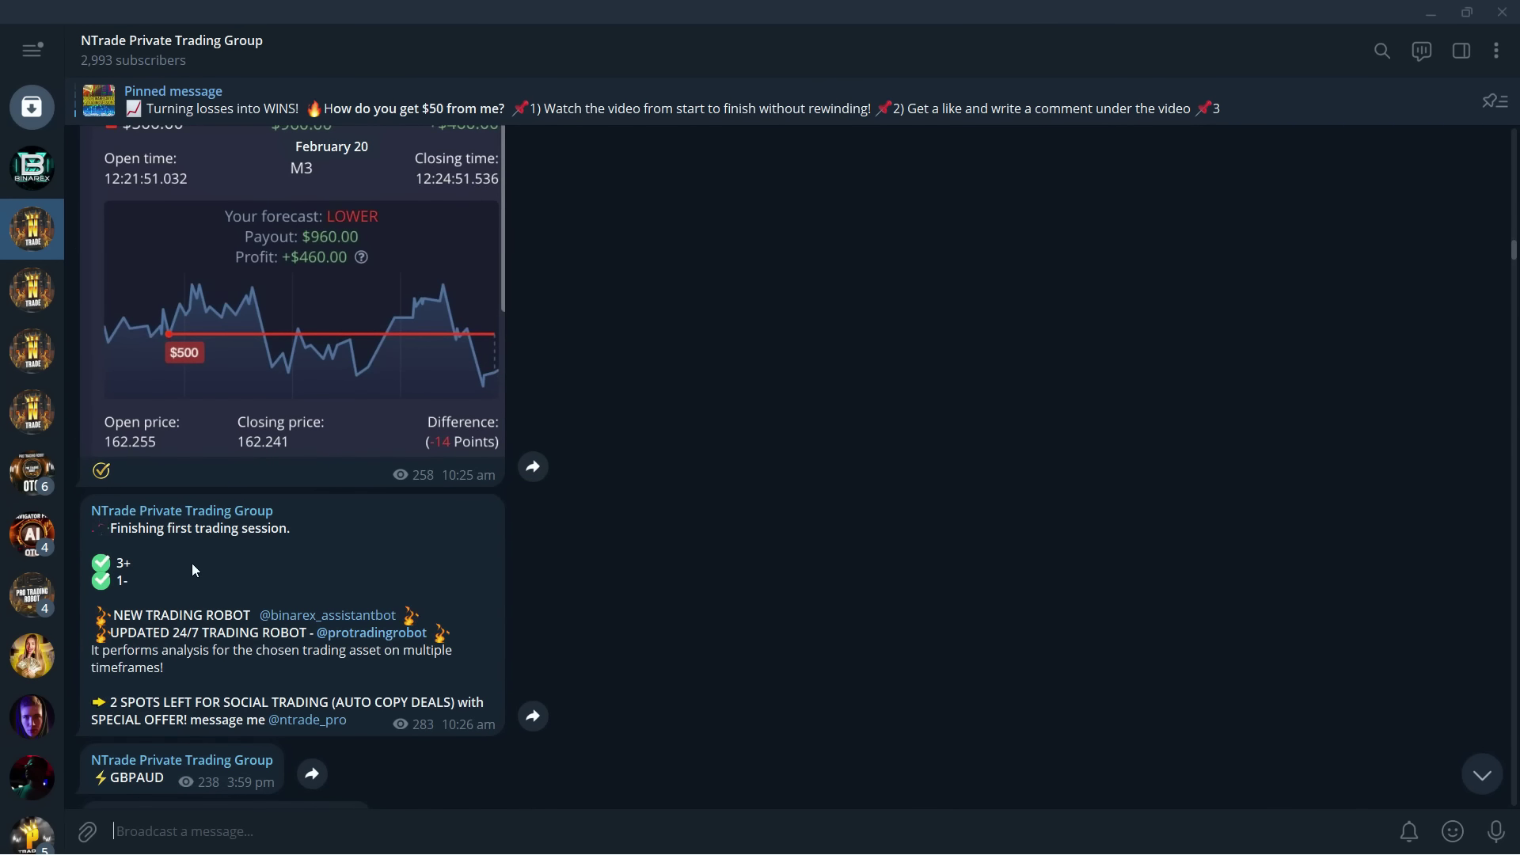
pyautogui.scroll(8, 265, 564)
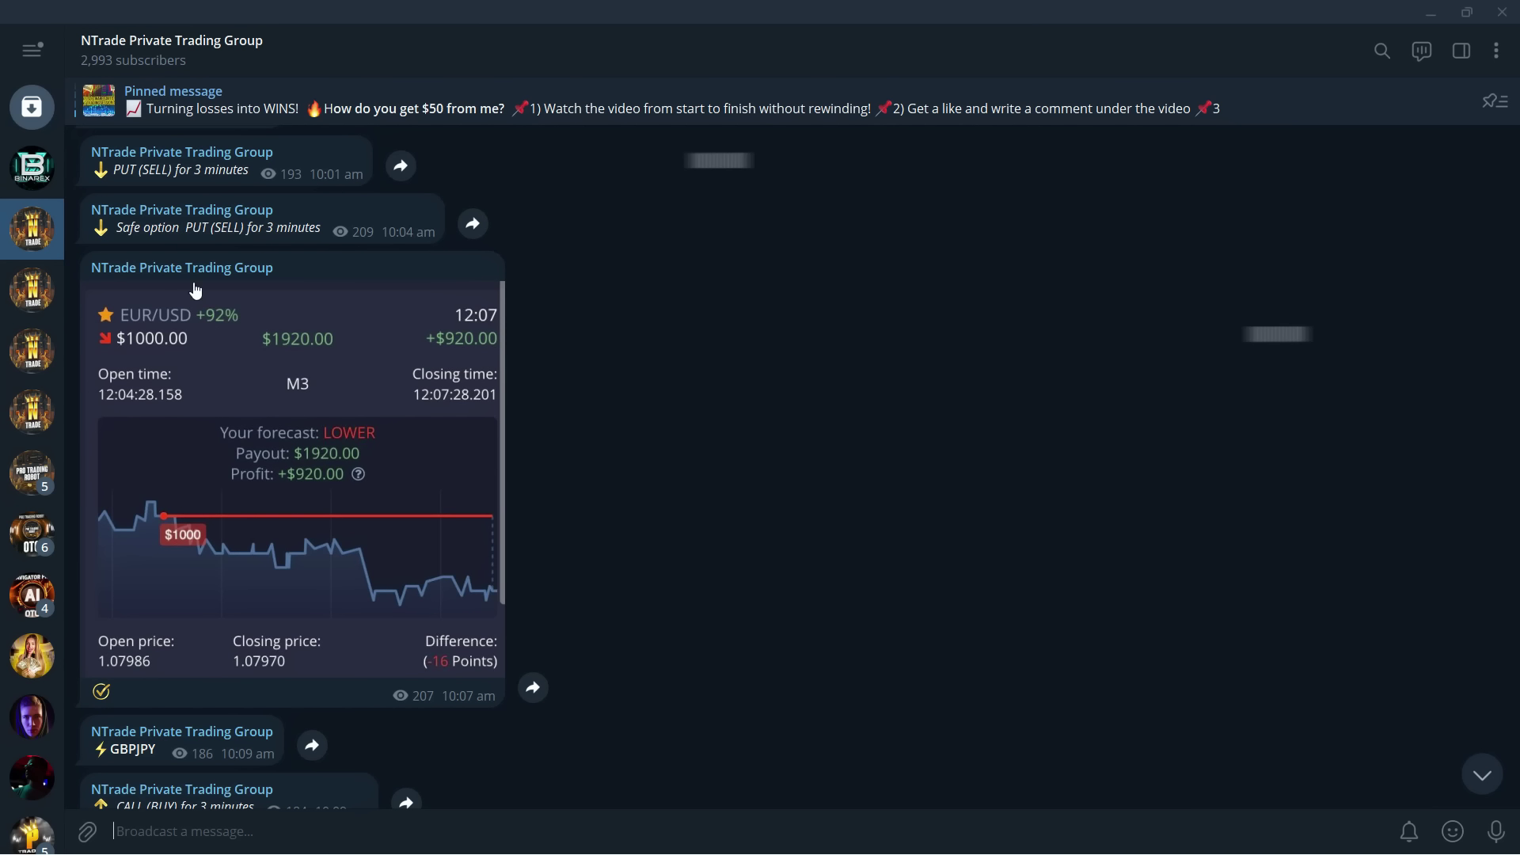
# Open OTC Pro Trading Robot and find its latest CAD/JPY OTC BUY signal at 105.407.
pyautogui.click(17, 174)
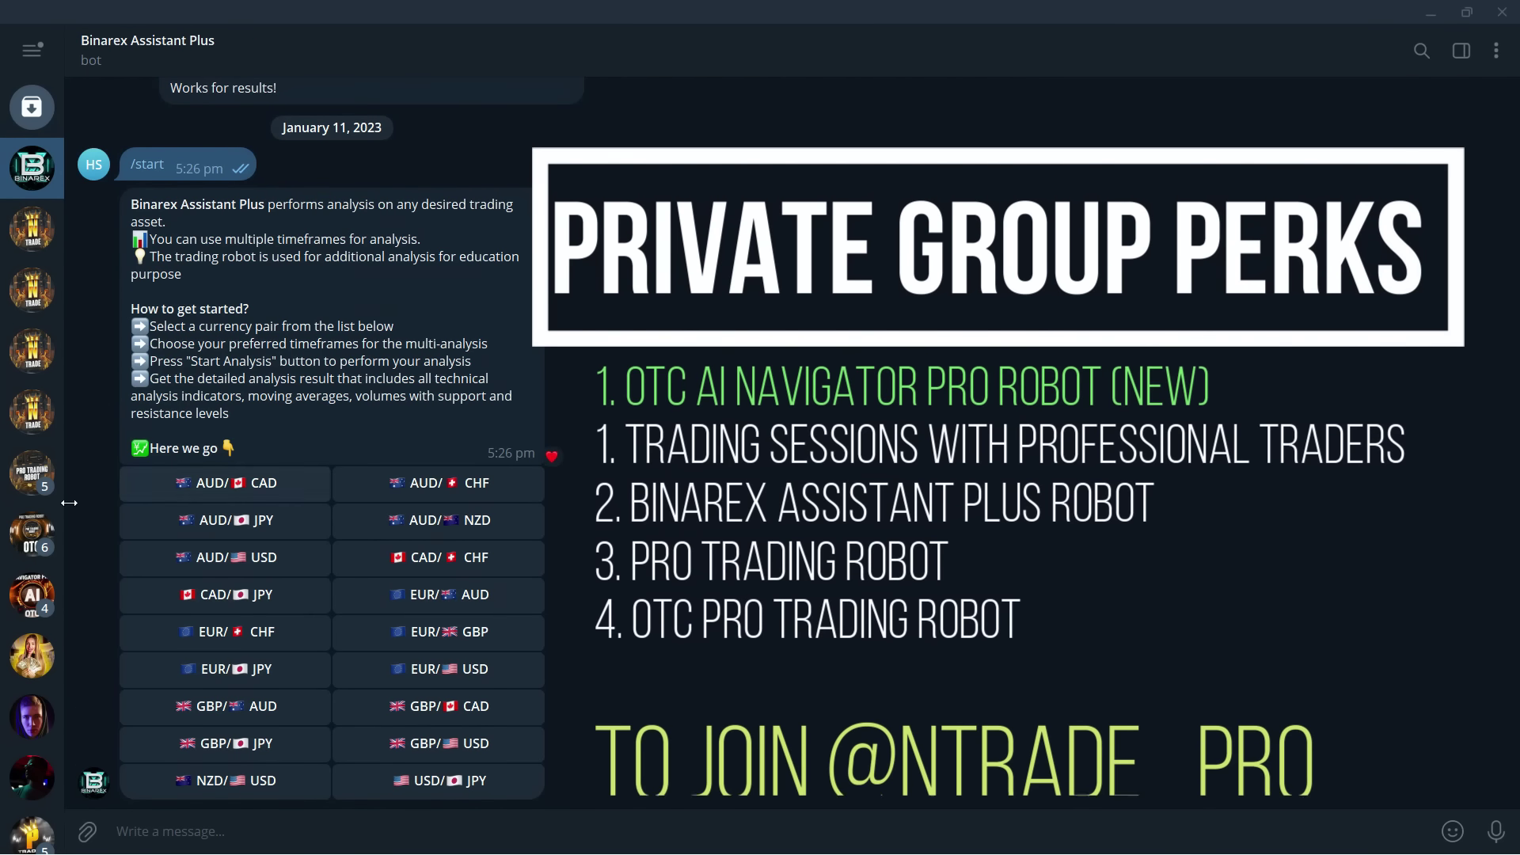
pyautogui.click(32, 474)
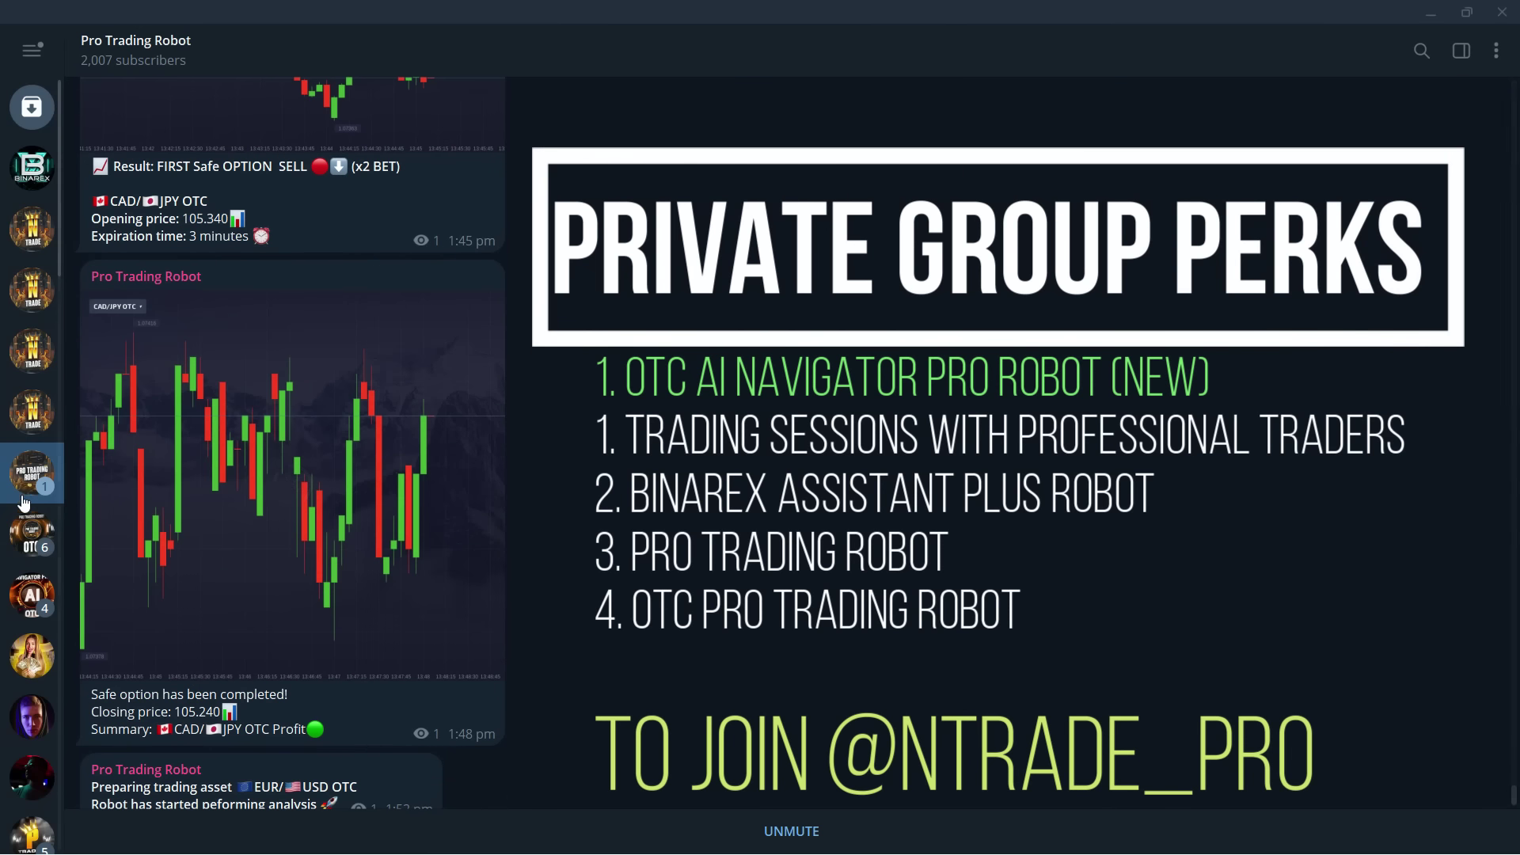
pyautogui.click(32, 535)
pyautogui.scroll(-5, 519, 550)
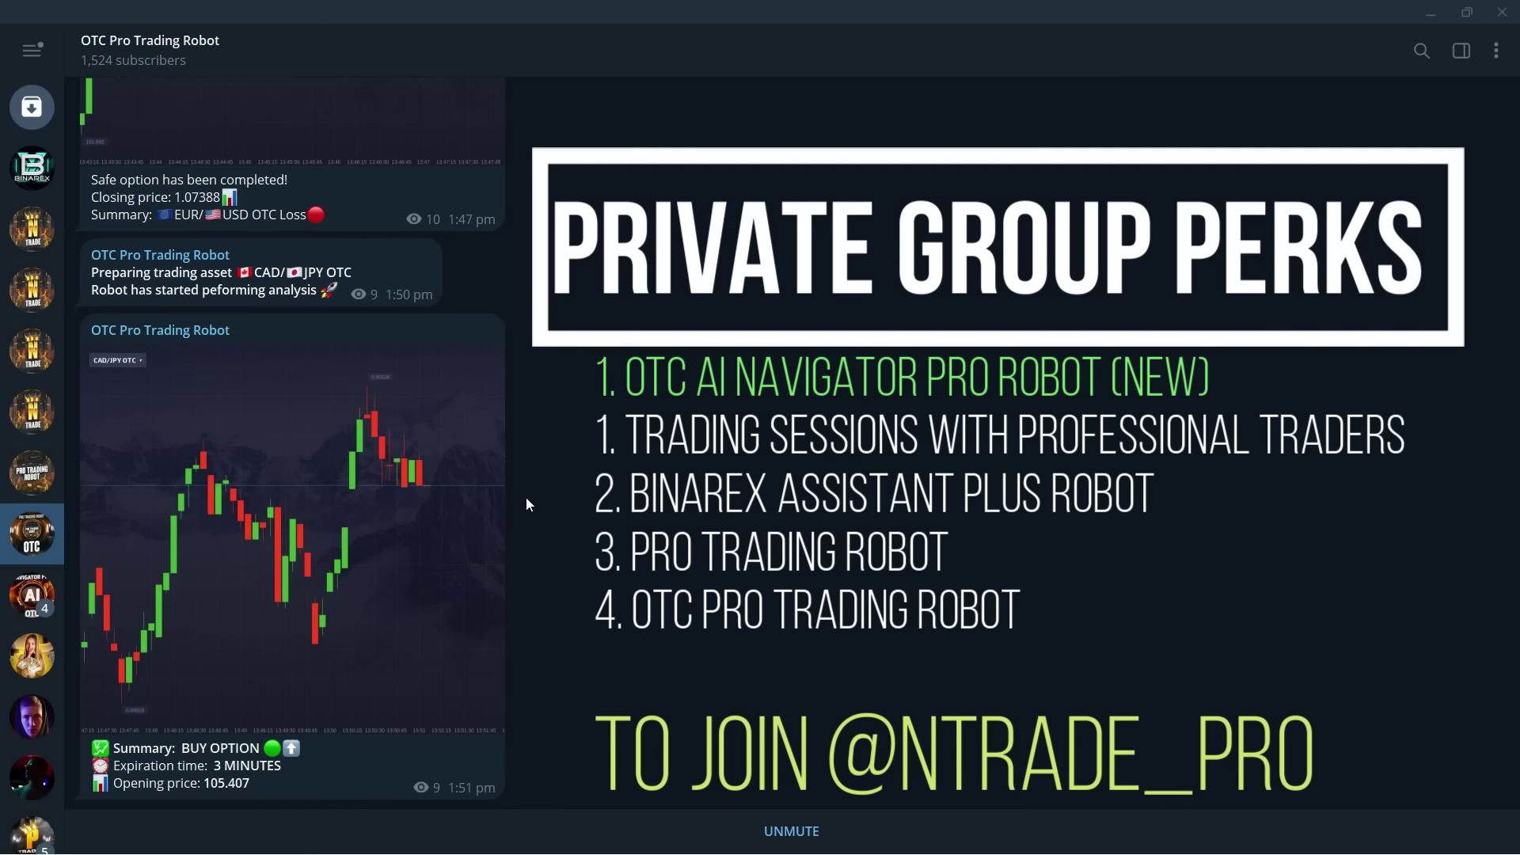
pyautogui.moveTo(468, 536)
# Open EN OTC AI Navigator Pro and scroll through its signal and deal-closed posts.
pyautogui.click(32, 596)
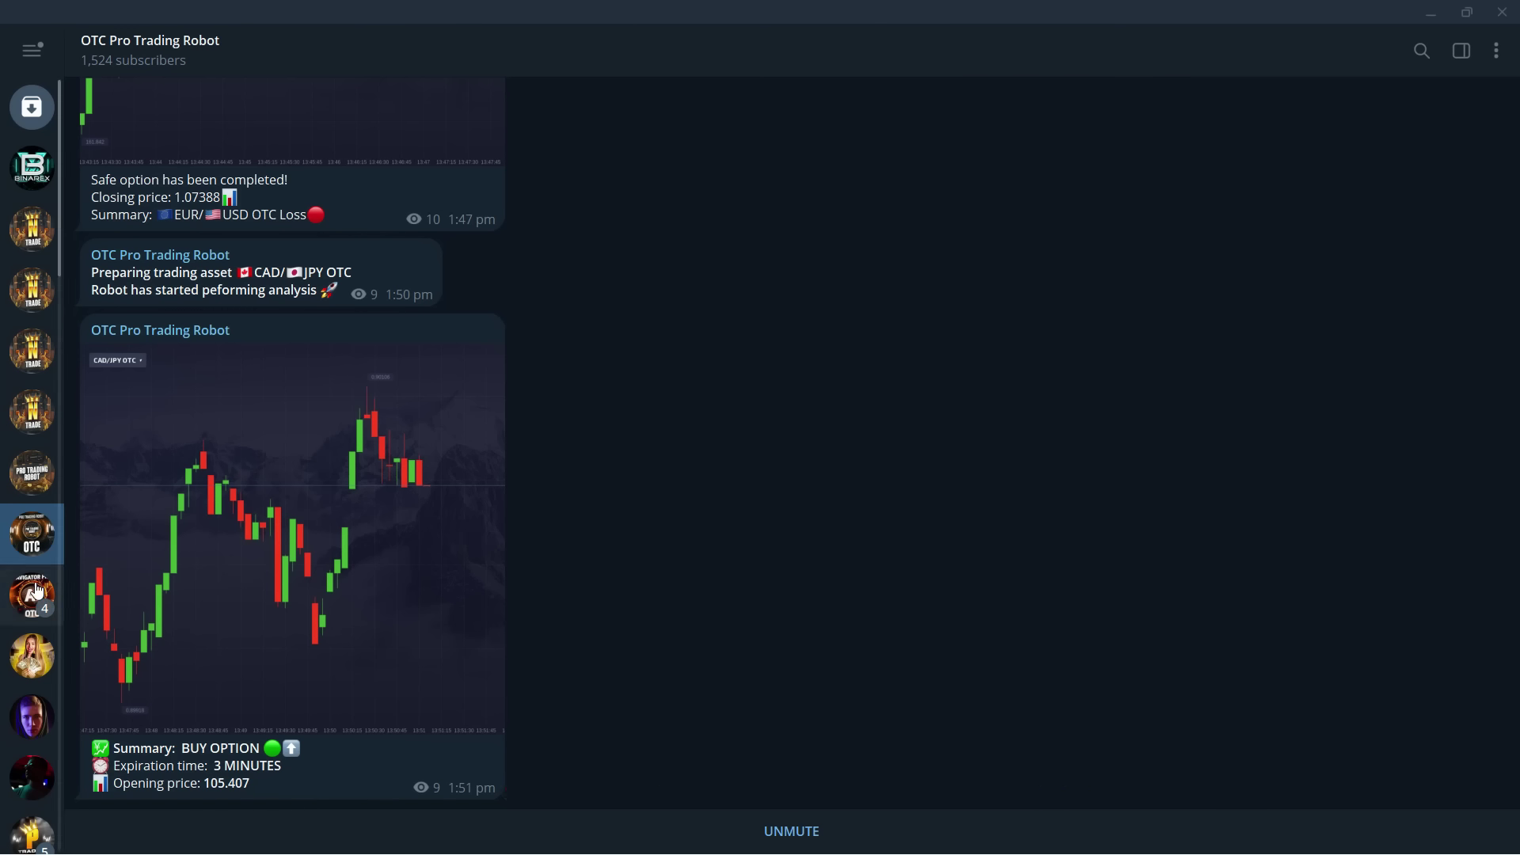
pyautogui.scroll(-14, 424, 547)
pyautogui.scroll(-2, 440, 574)
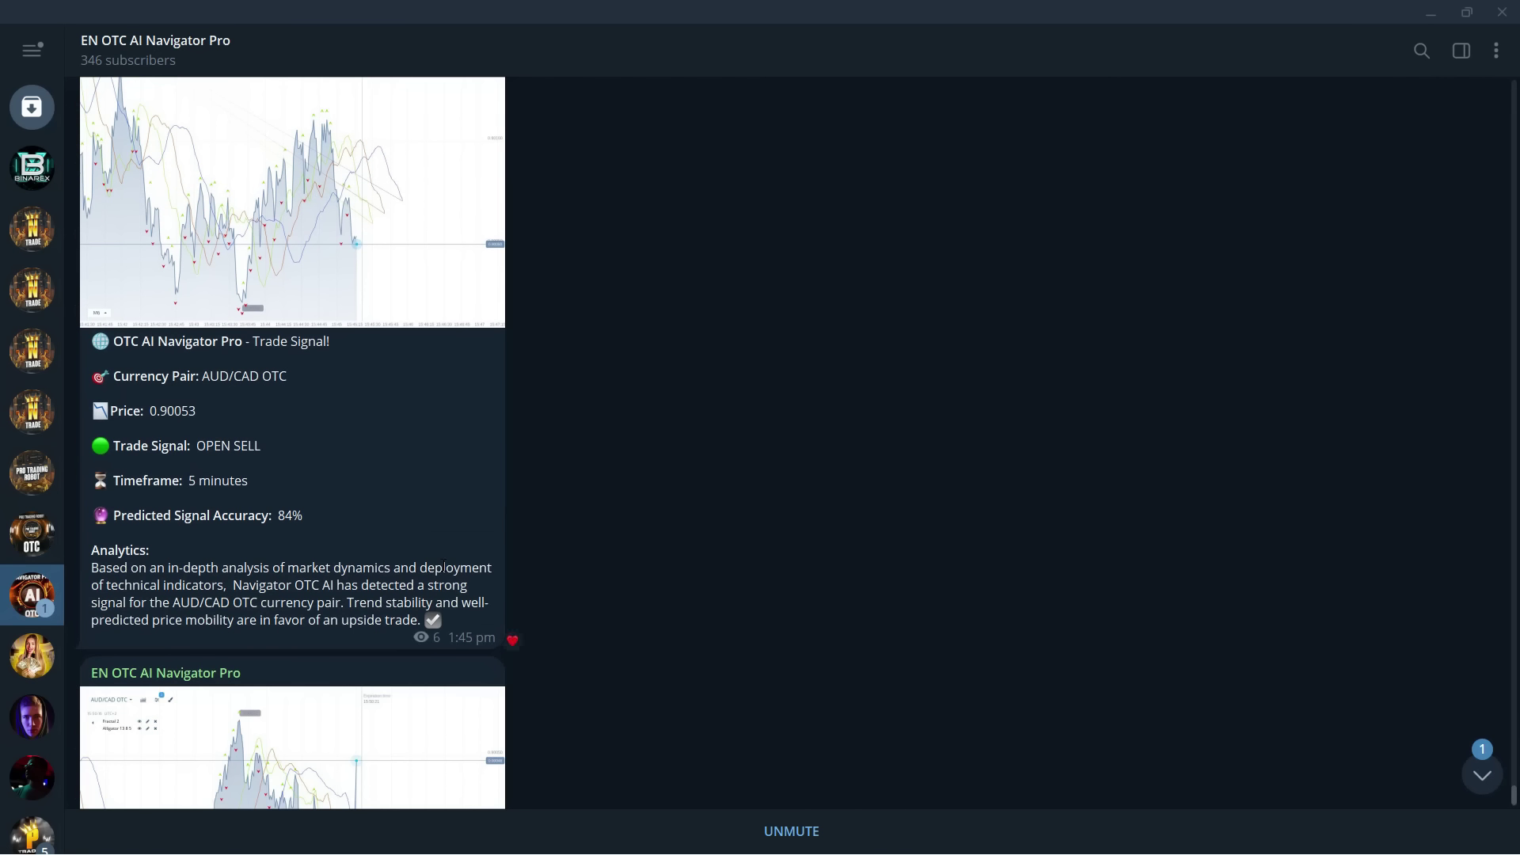
pyautogui.scroll(-7, 479, 557)
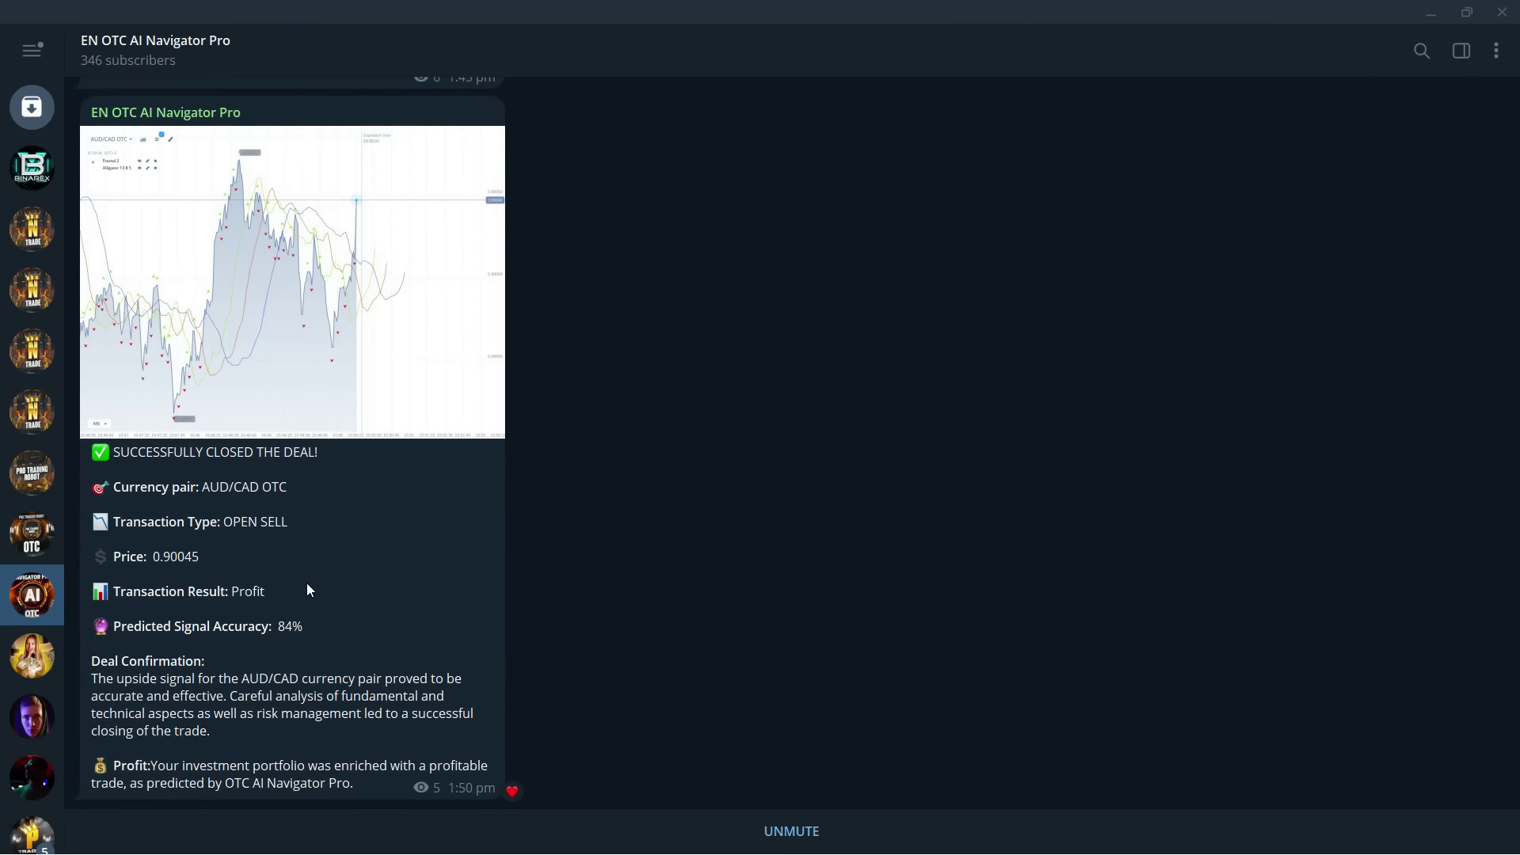
pyautogui.scroll(-1, 215, 622)
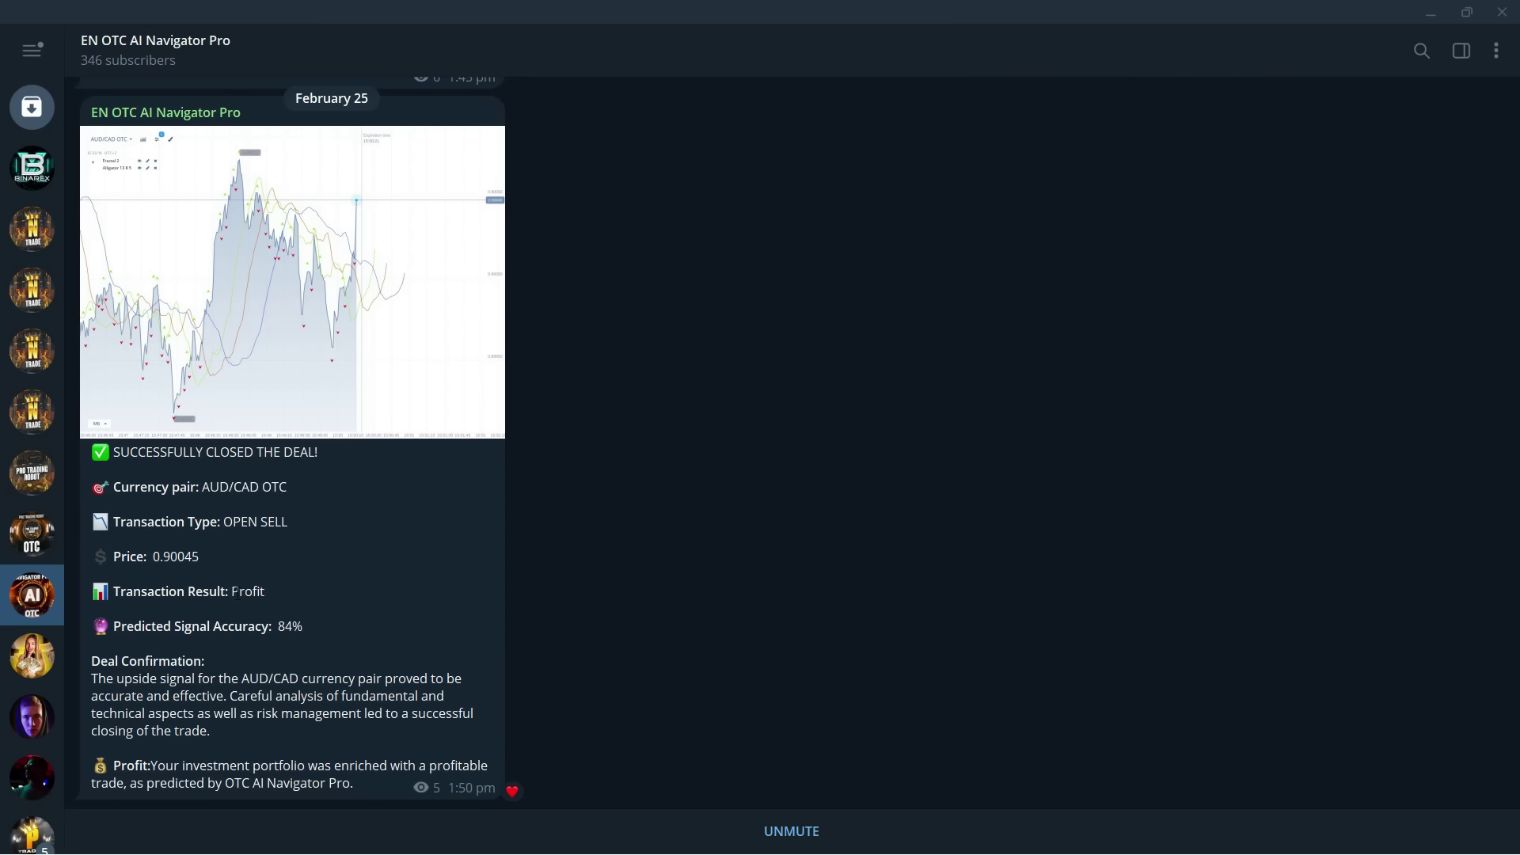
pyautogui.scroll(10, 248, 592)
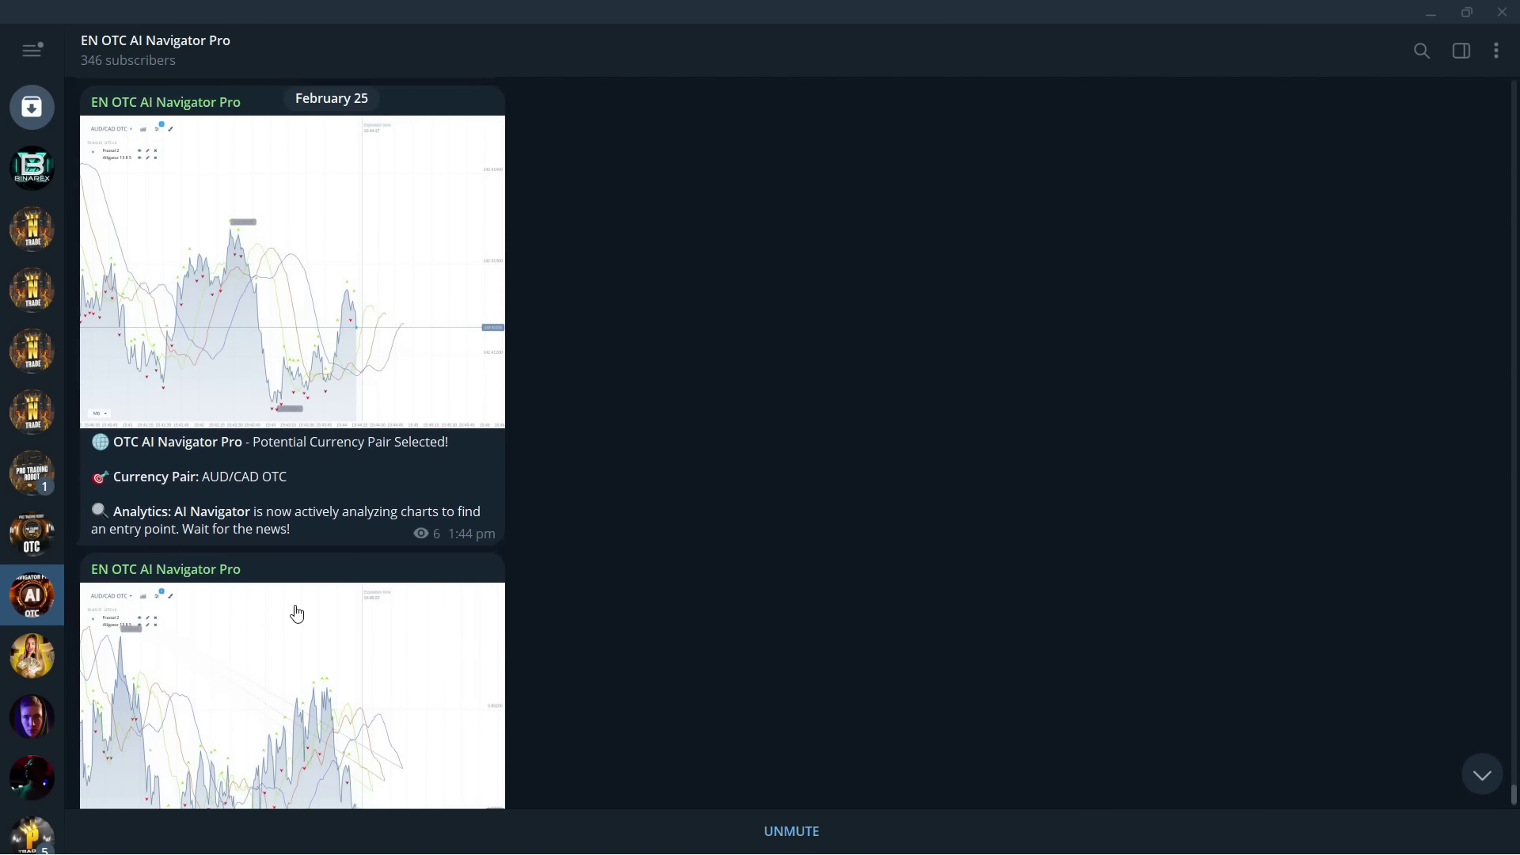
pyautogui.scroll(6, 297, 617)
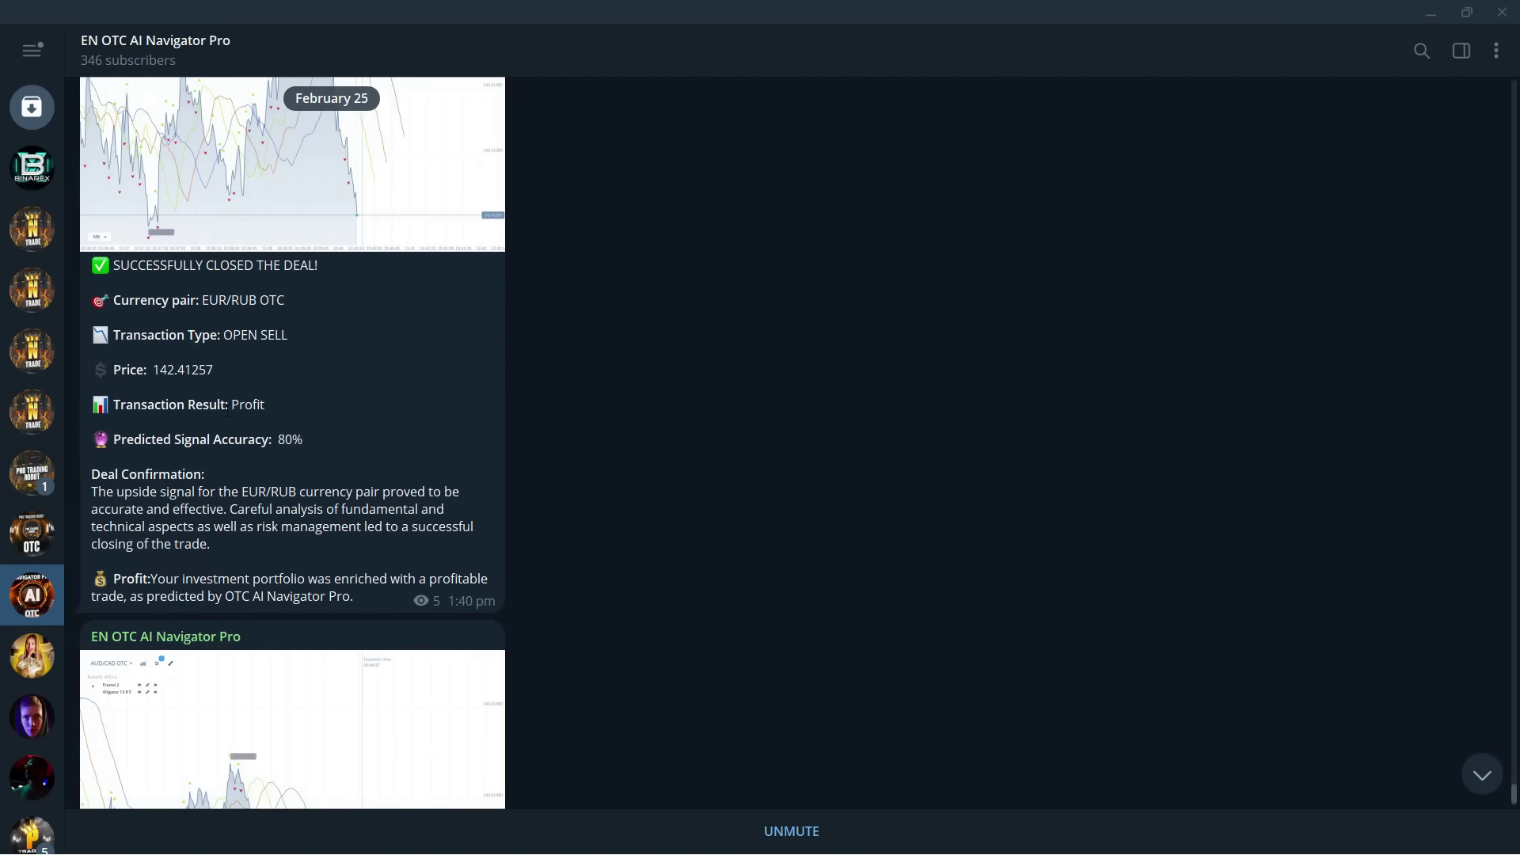
pyautogui.scroll(10, 315, 497)
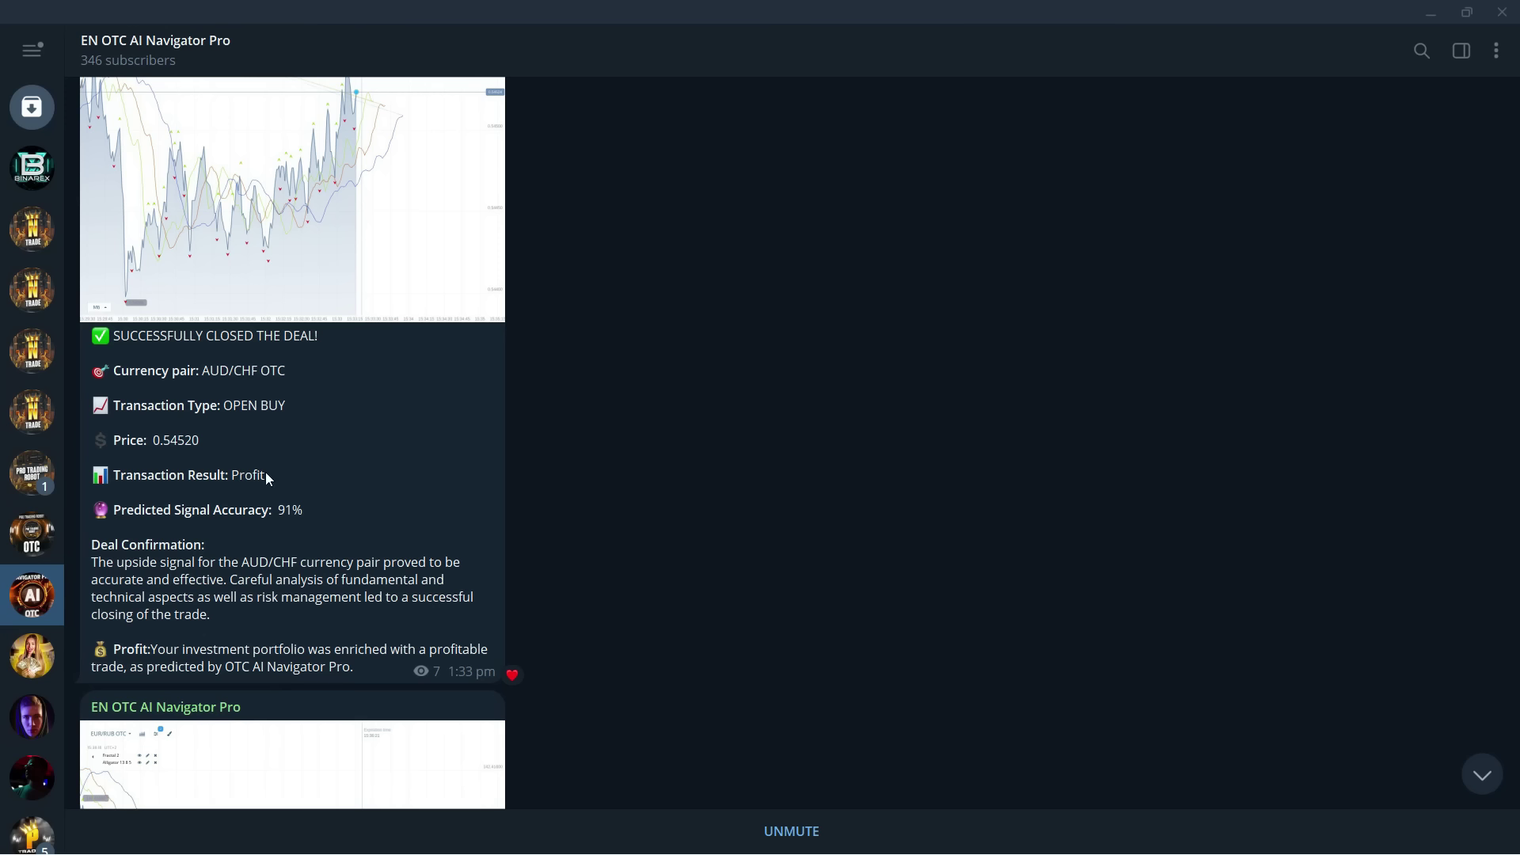
pyautogui.scroll(3, 266, 475)
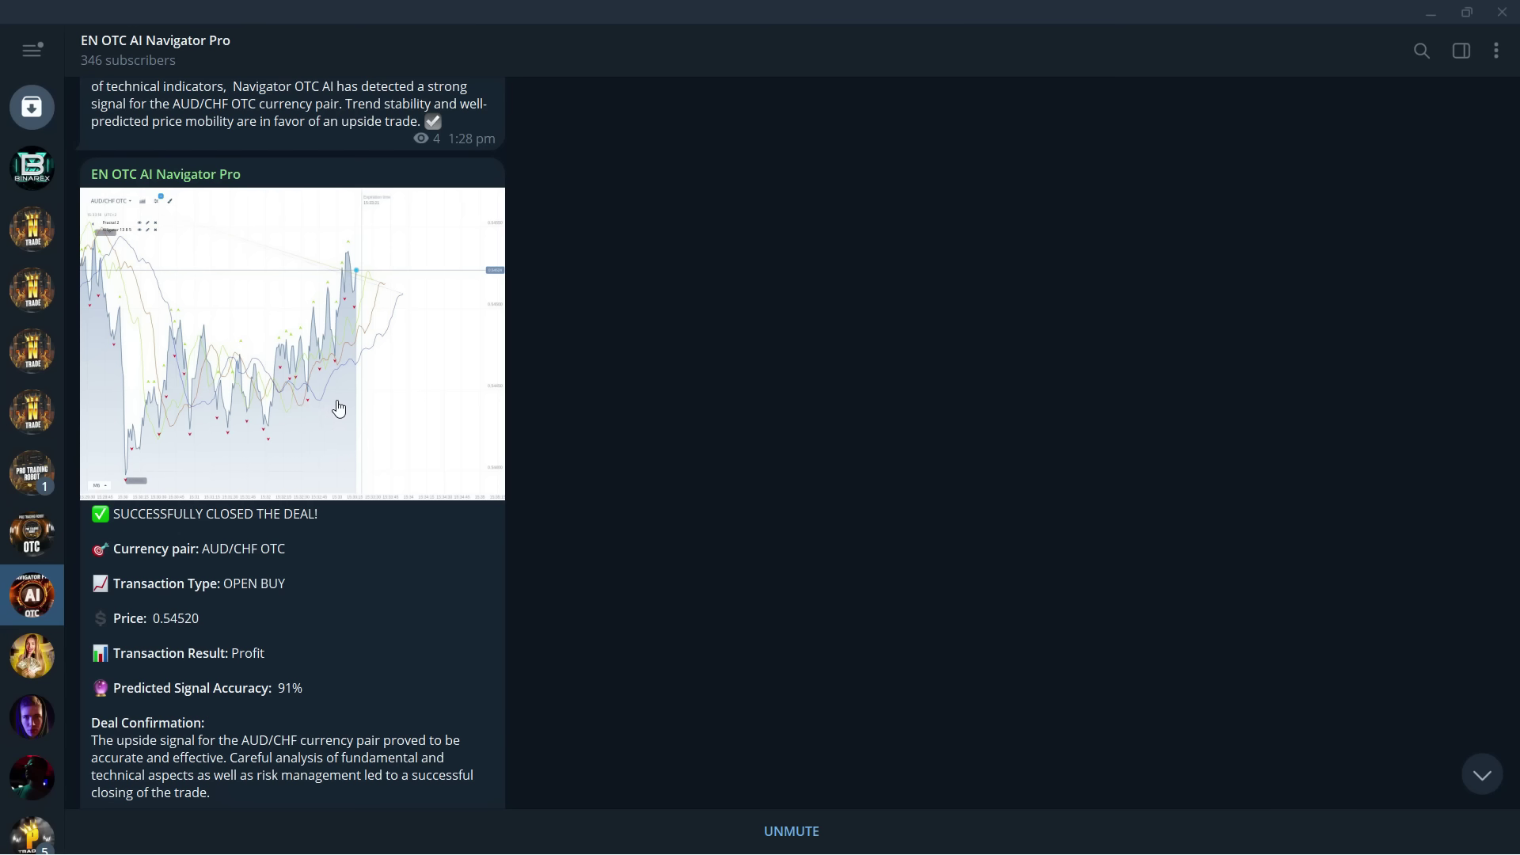
pyautogui.scroll(8, 338, 408)
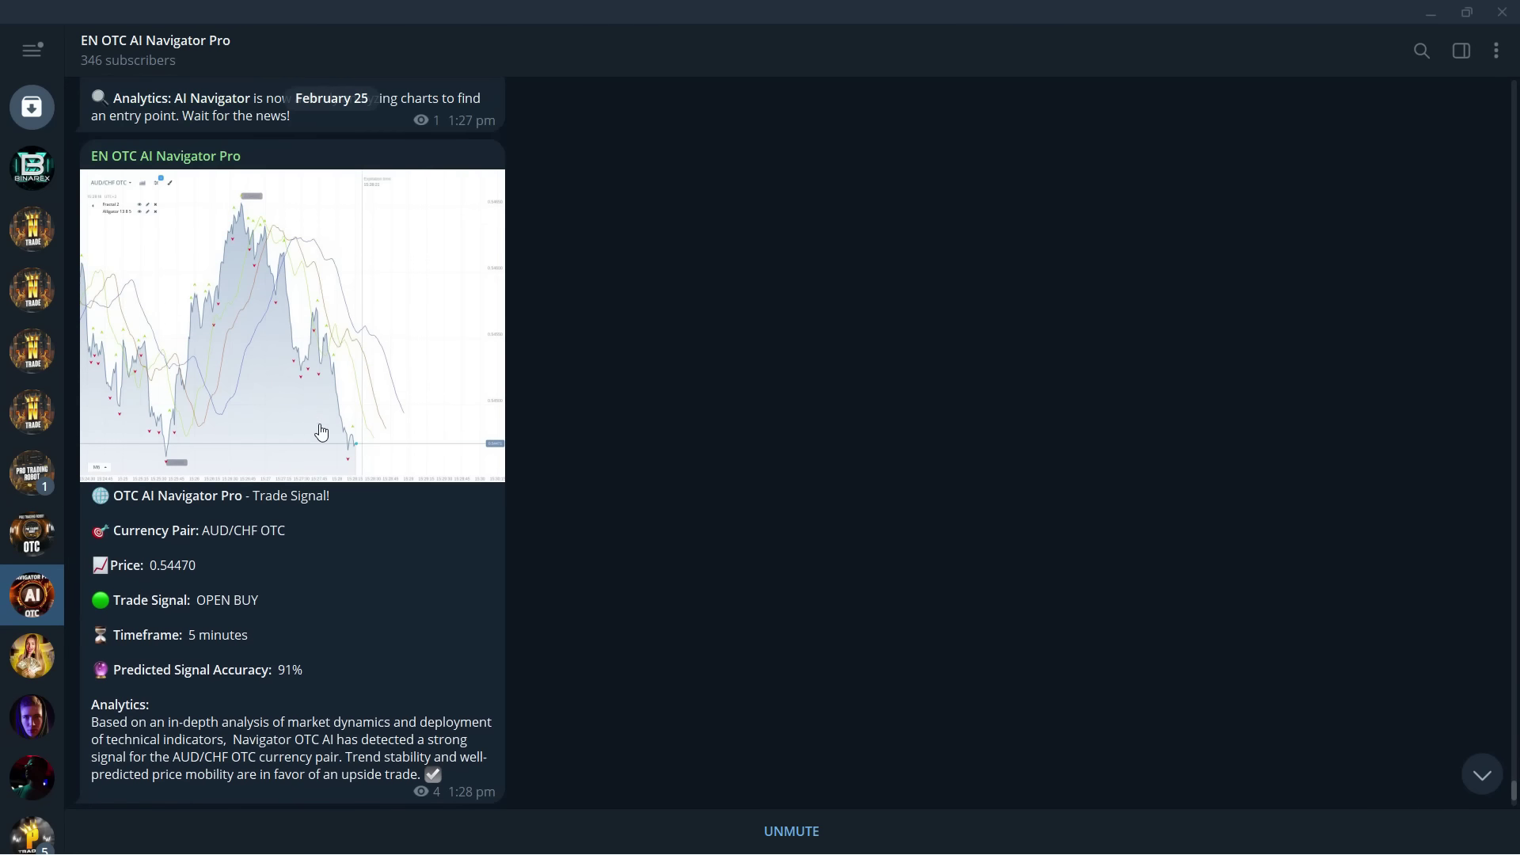
pyautogui.scroll(-15, 322, 436)
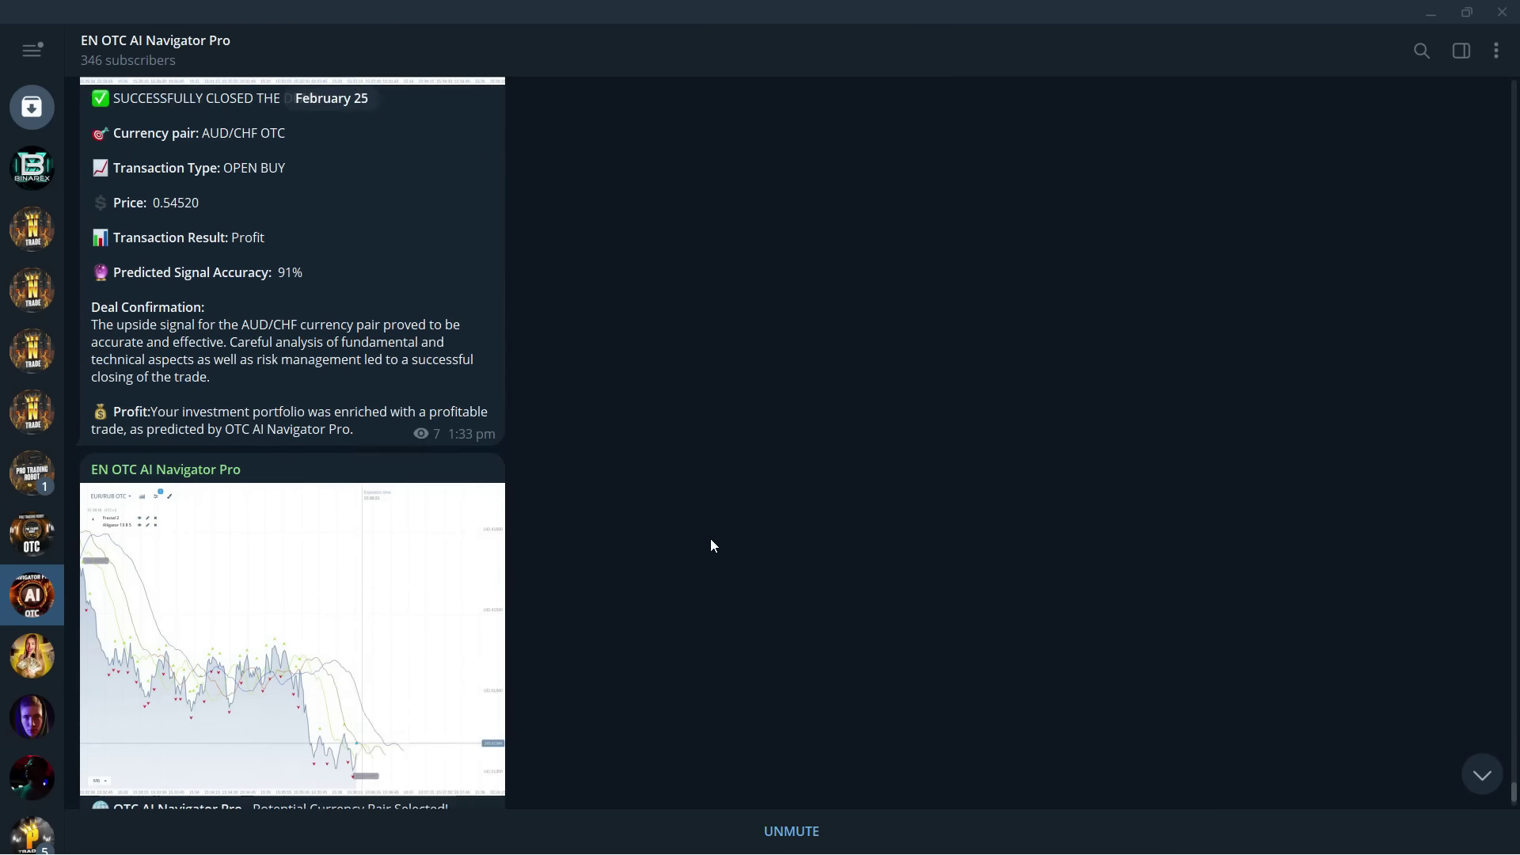
pyautogui.scroll(-9, 711, 545)
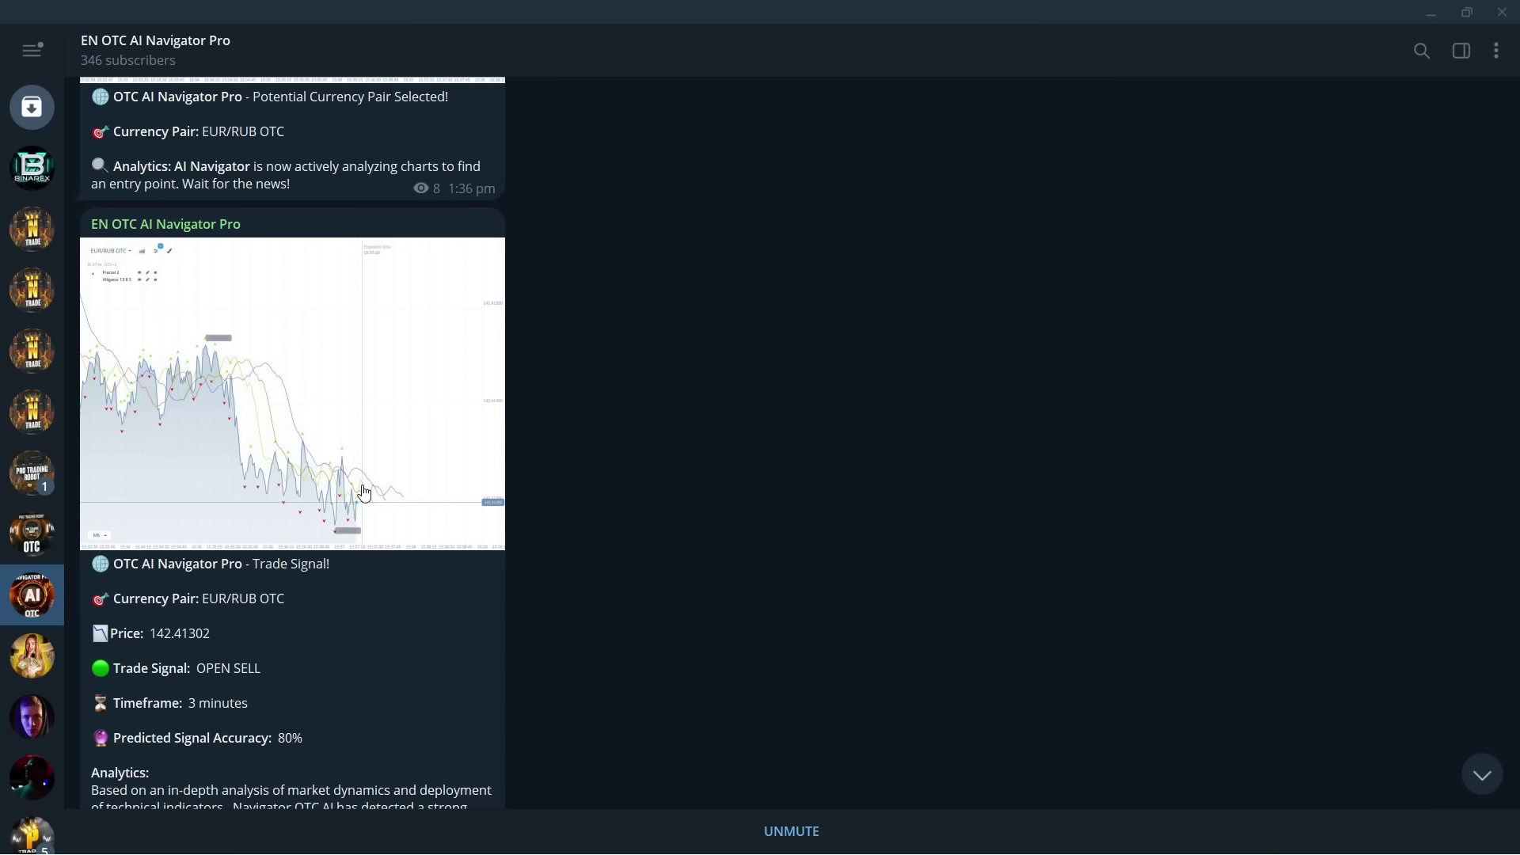
pyautogui.scroll(-20, 512, 534)
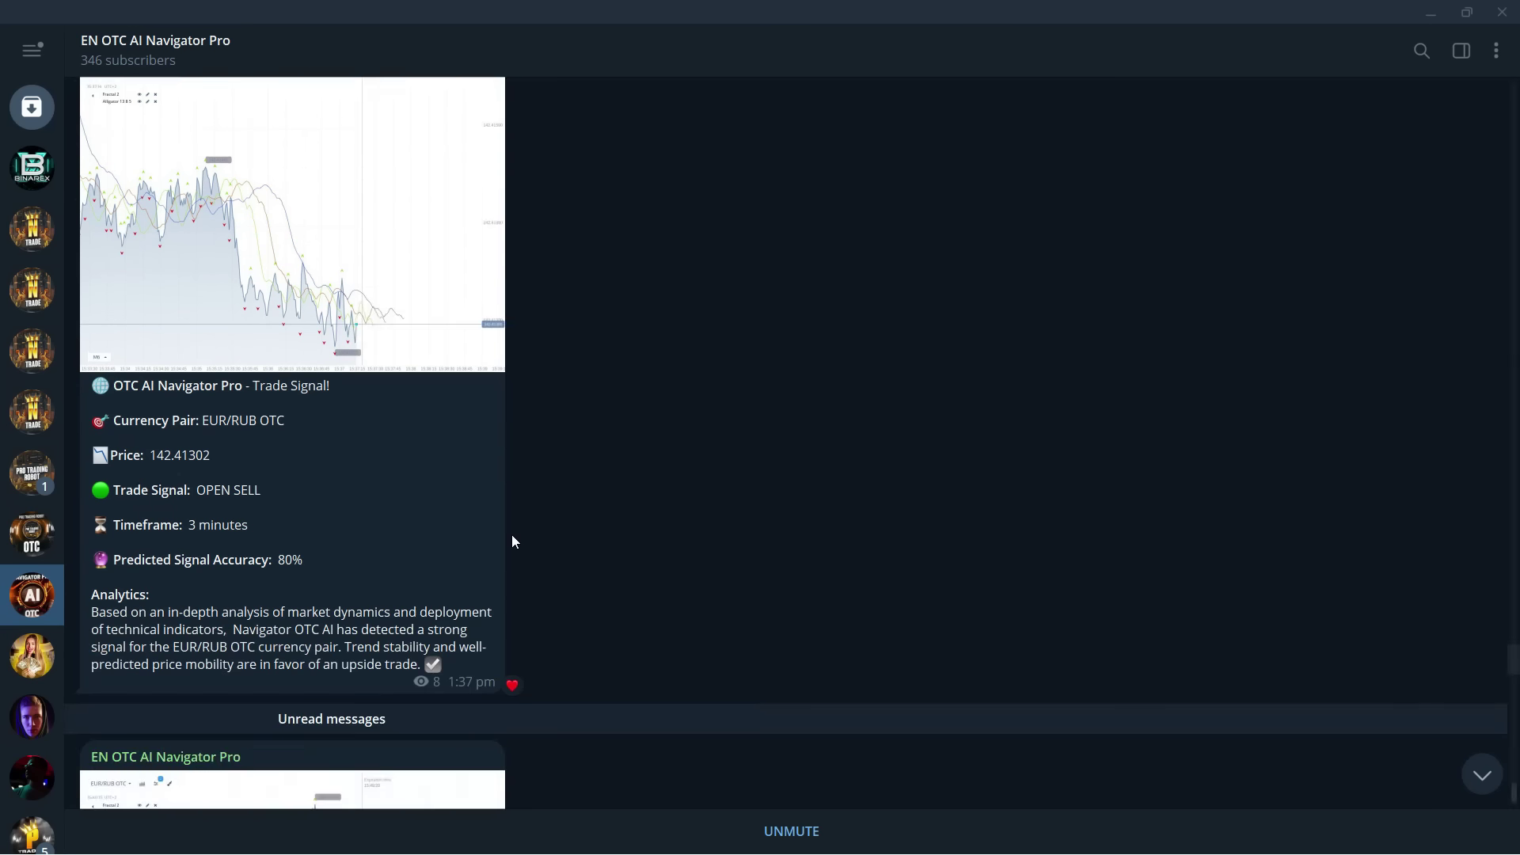
pyautogui.scroll(-10, 525, 543)
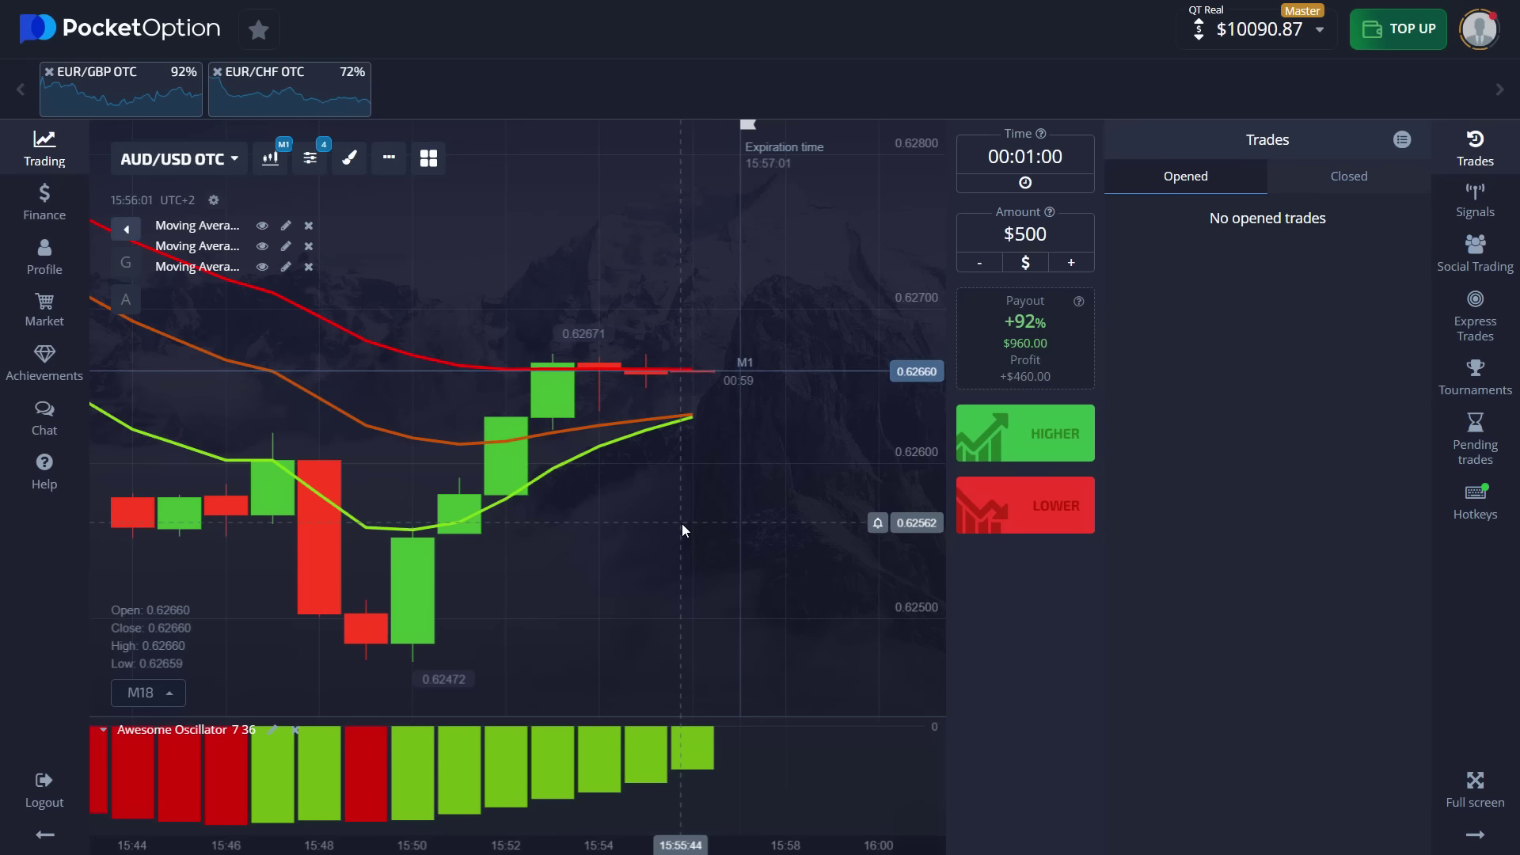
# Buy two $500 HIGHER one-minute trades on AUD/USD OTC and wait for both to expire.
pyautogui.click(1018, 435)
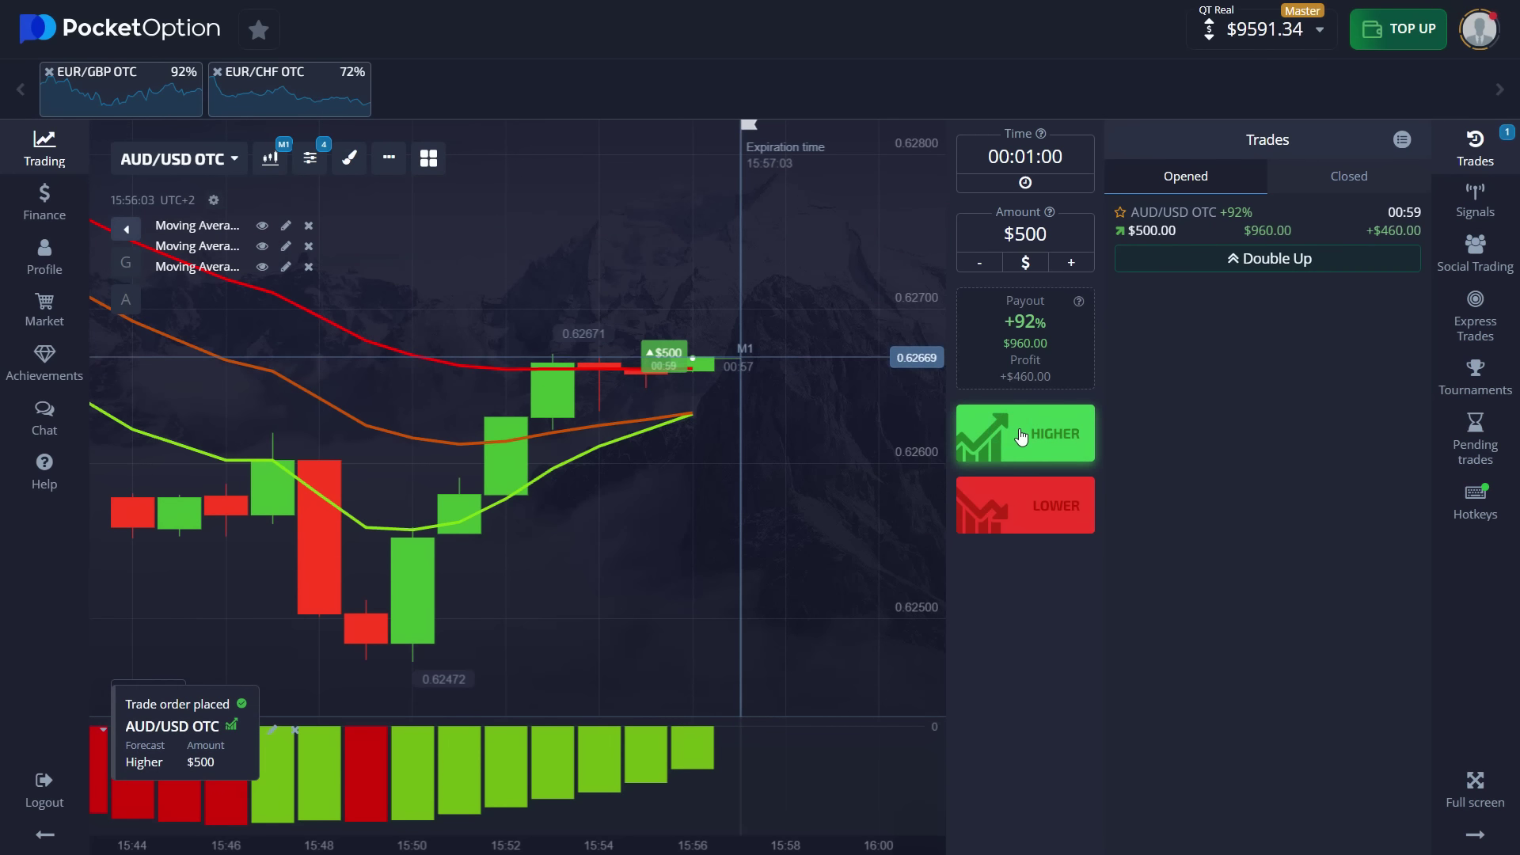
pyautogui.click(1017, 436)
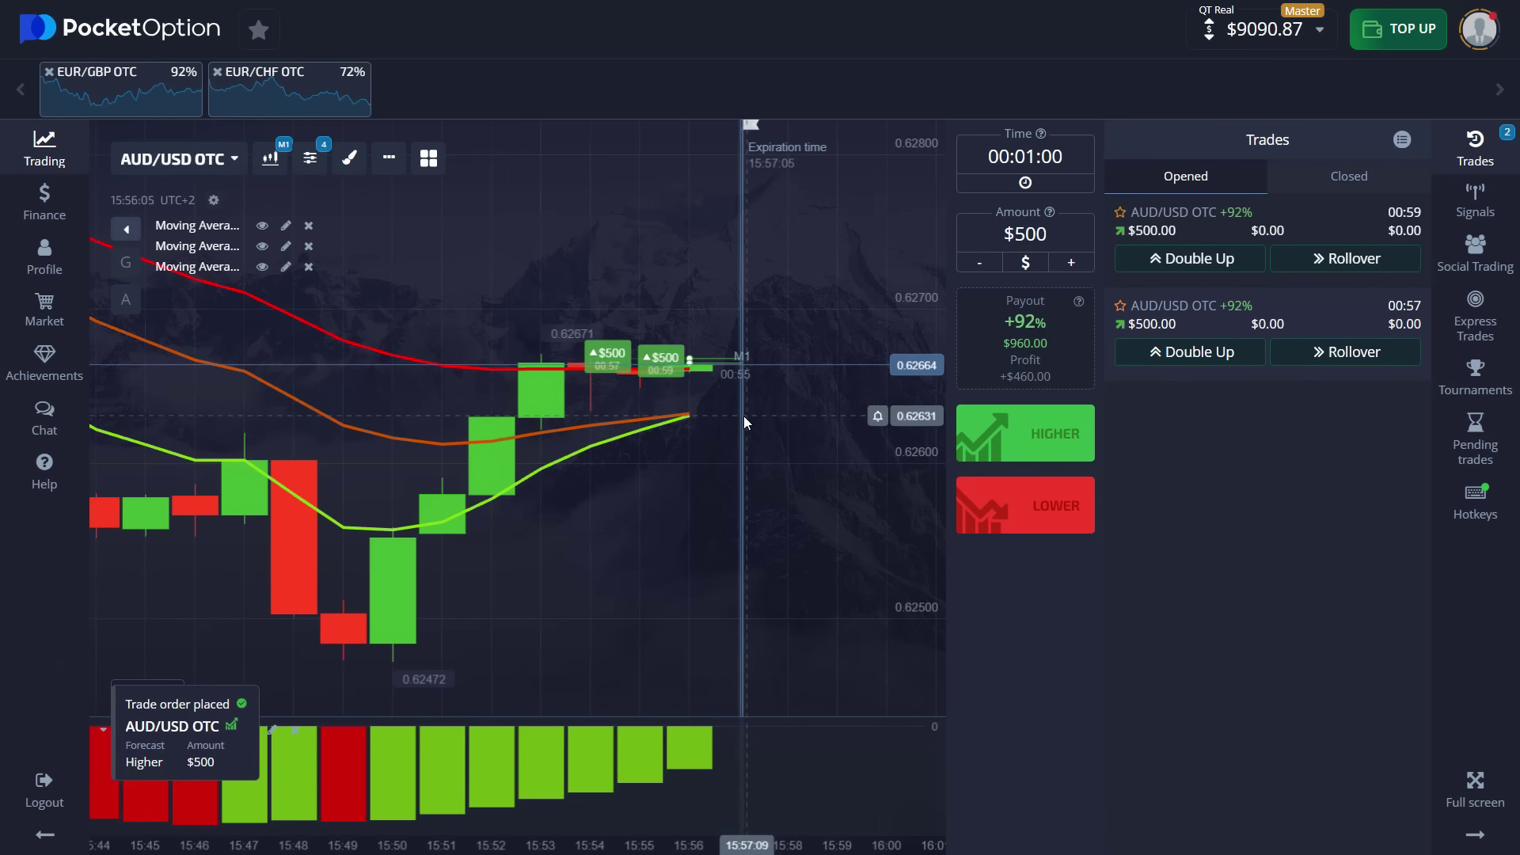
pyautogui.scroll(-5, 710, 429)
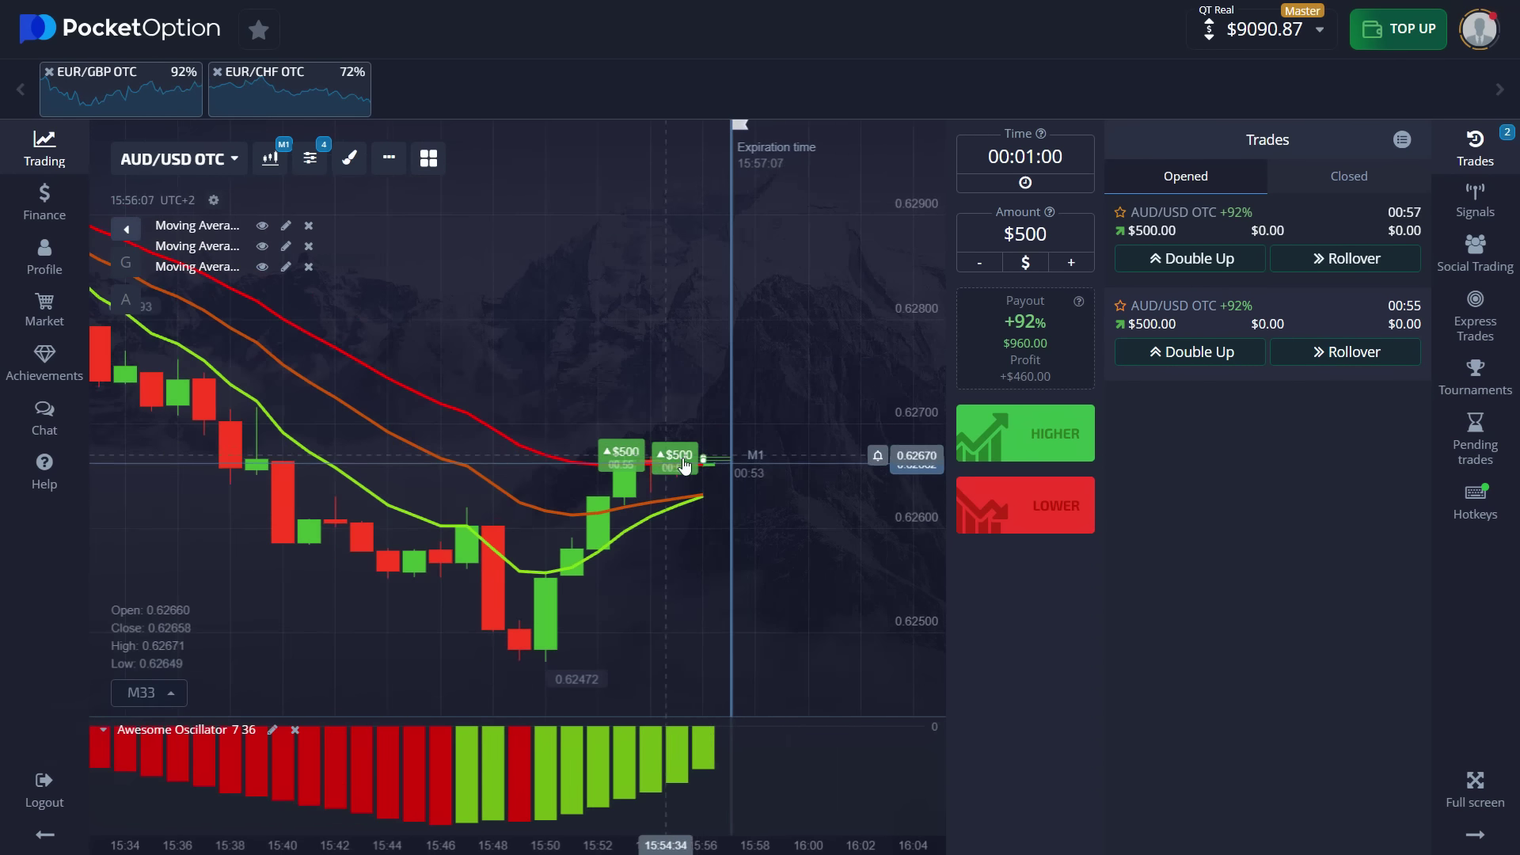
pyautogui.scroll(4, 718, 475)
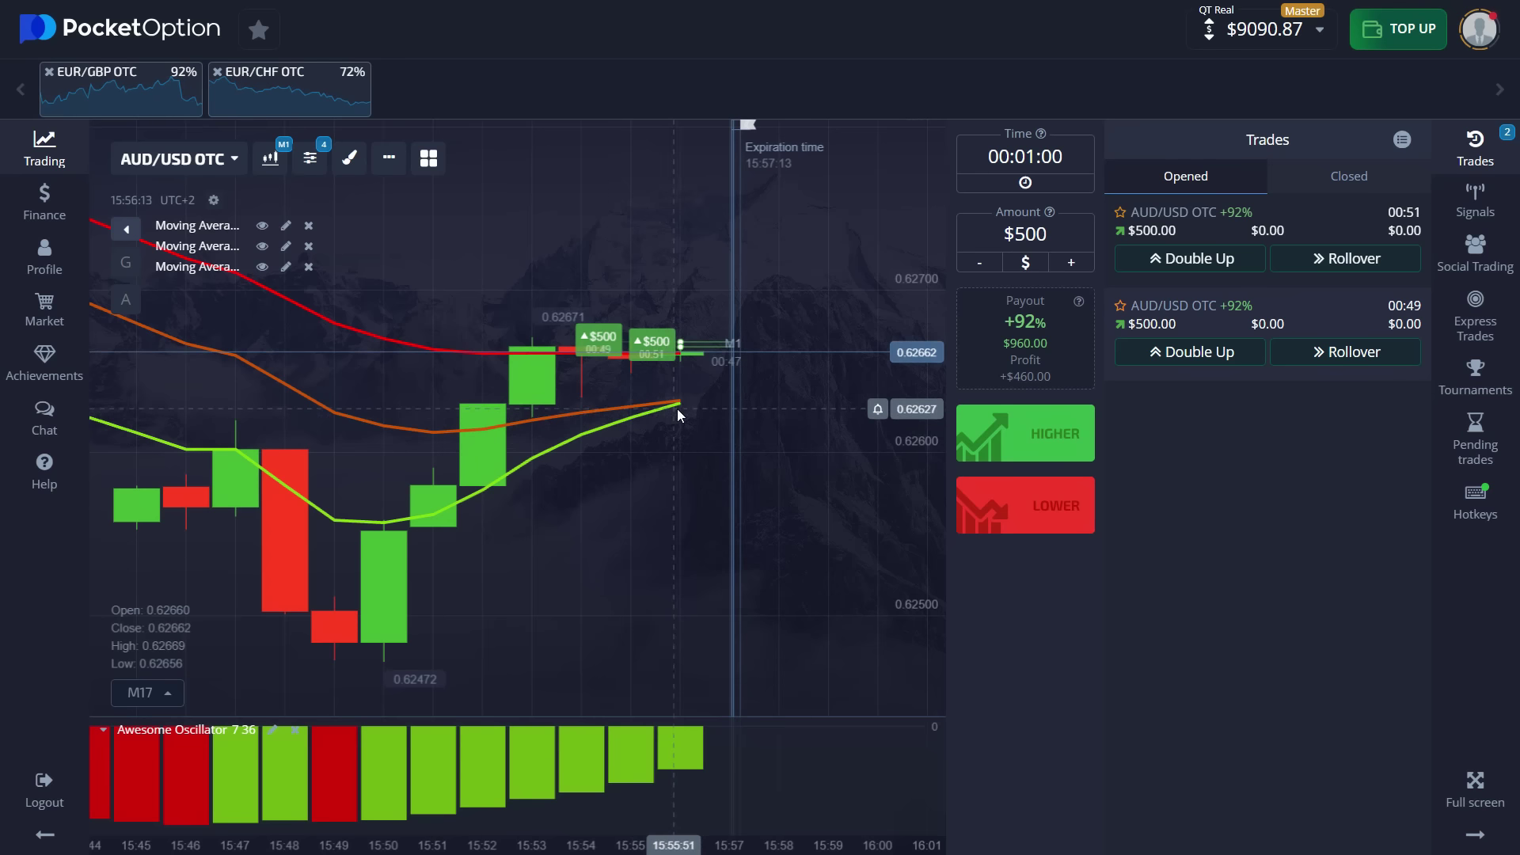
pyautogui.scroll(-3, 581, 588)
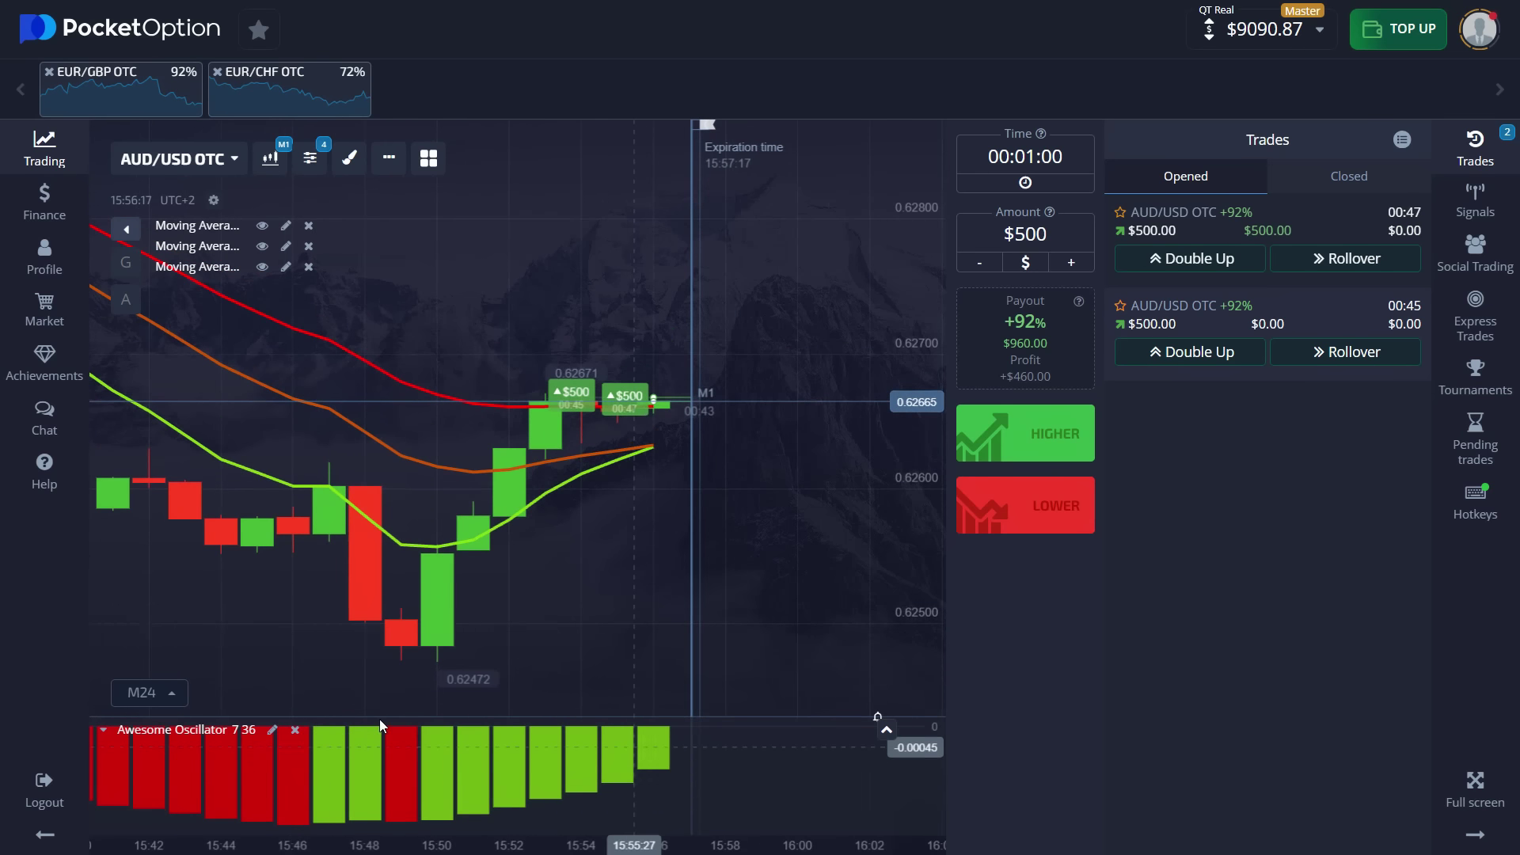
pyautogui.scroll(3, 701, 459)
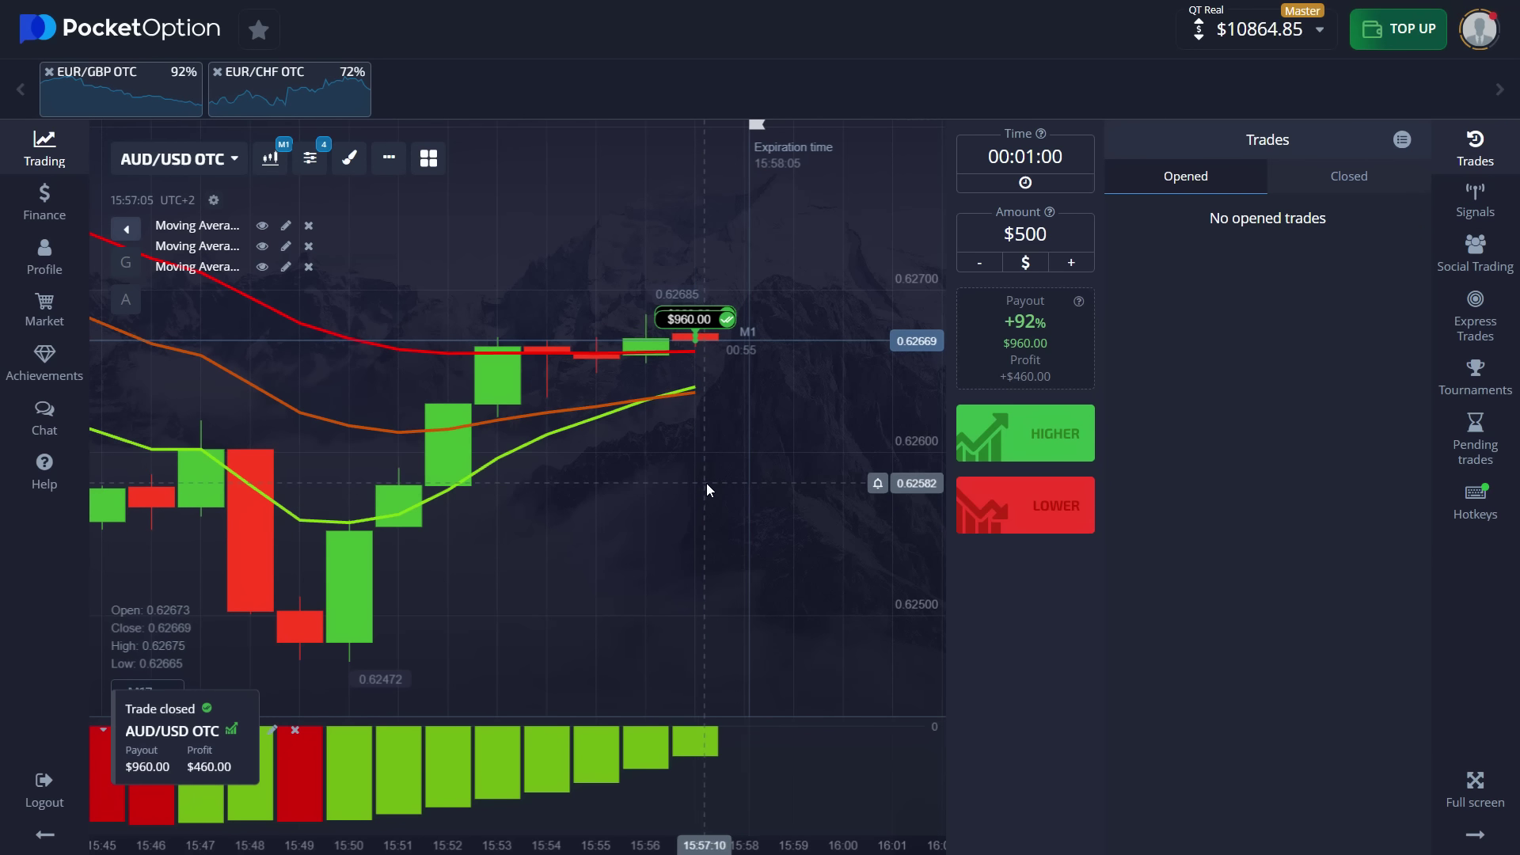
pyautogui.click(1337, 190)
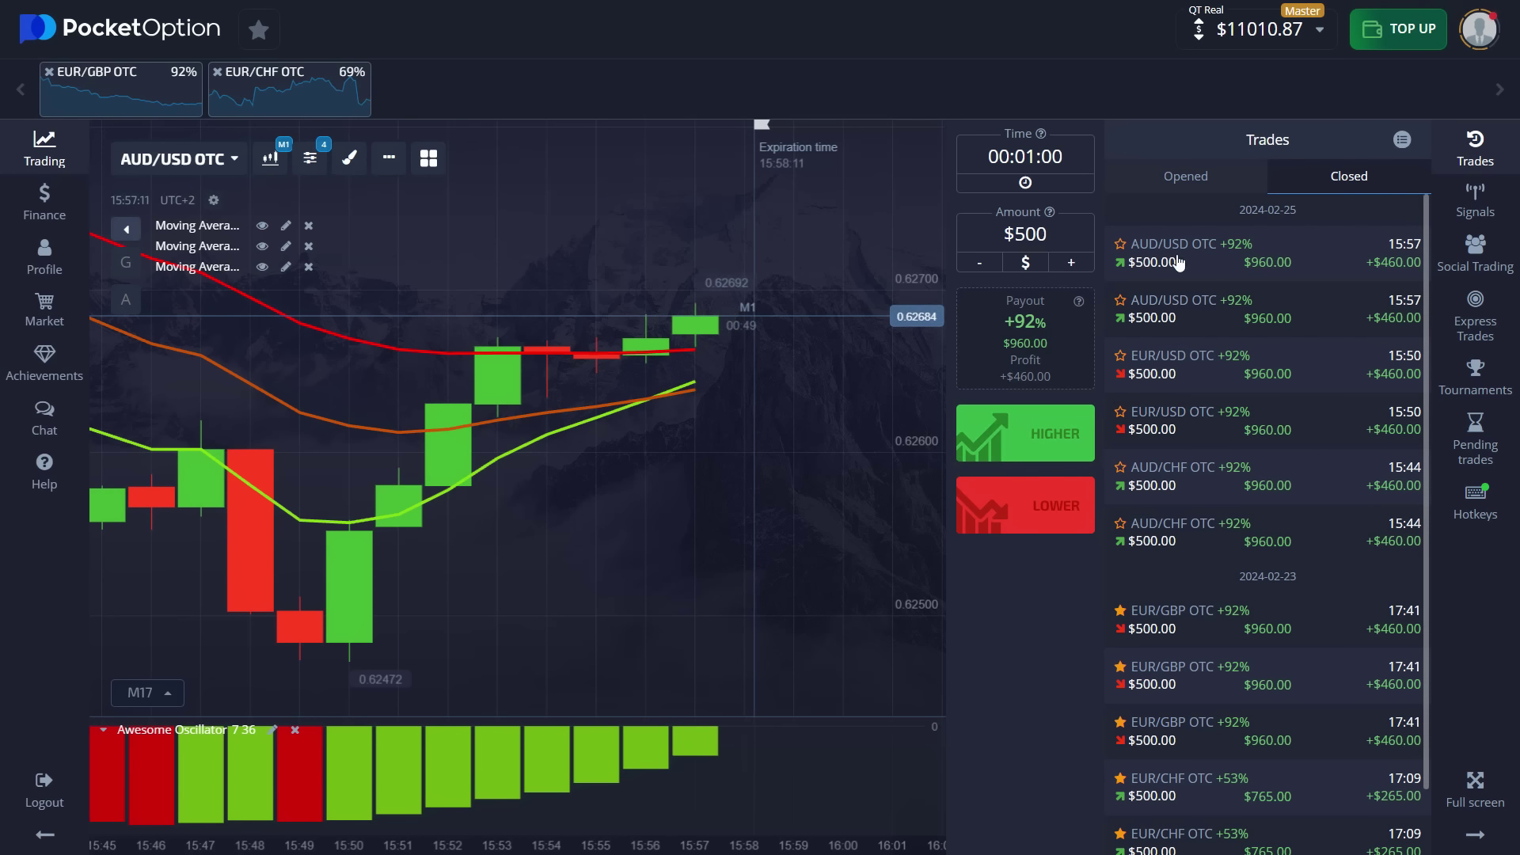
pyautogui.click(1187, 182)
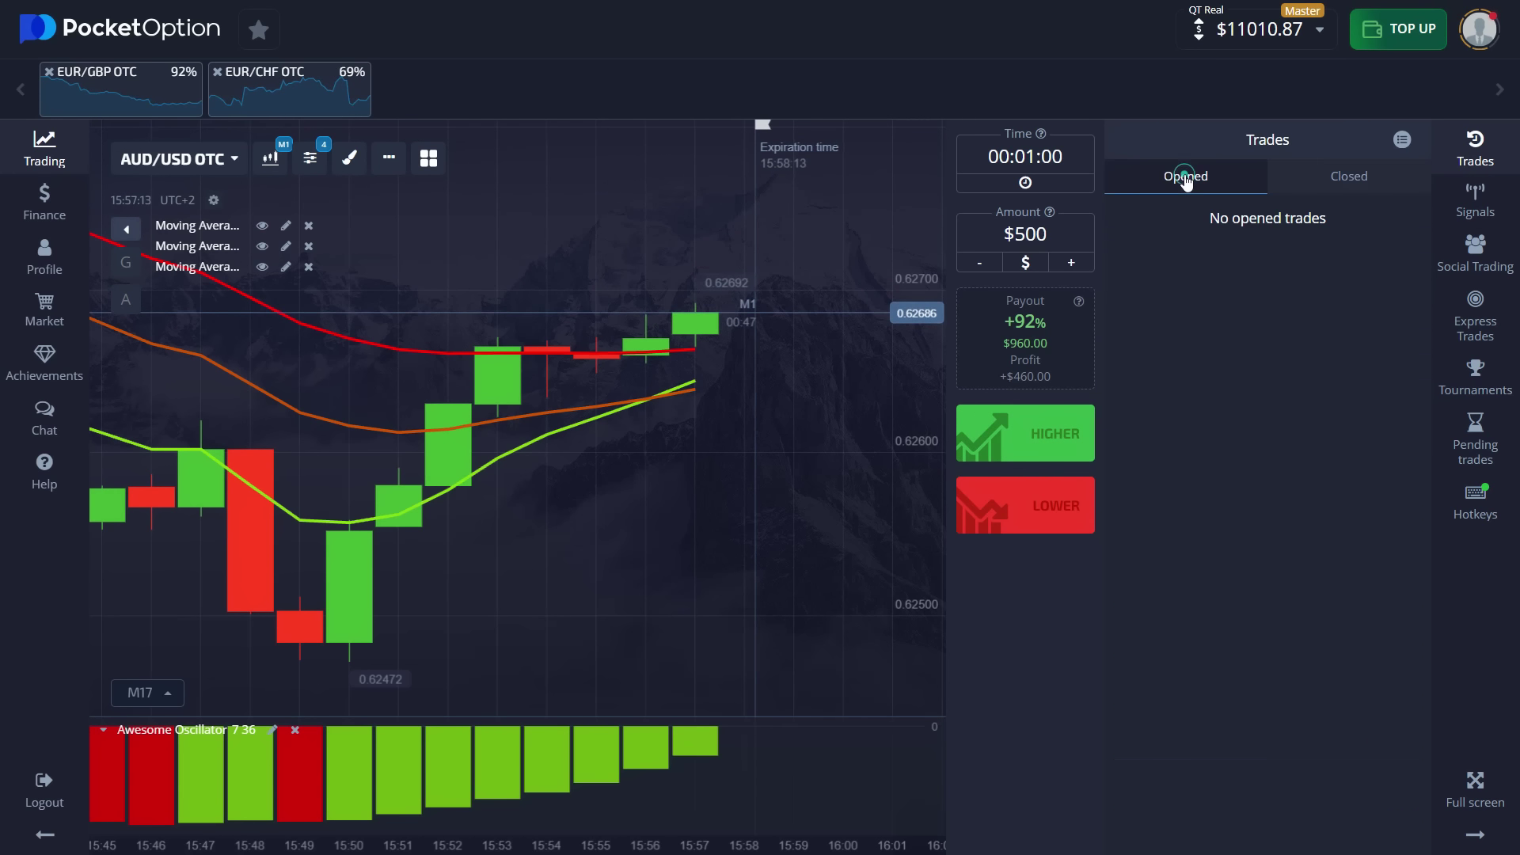